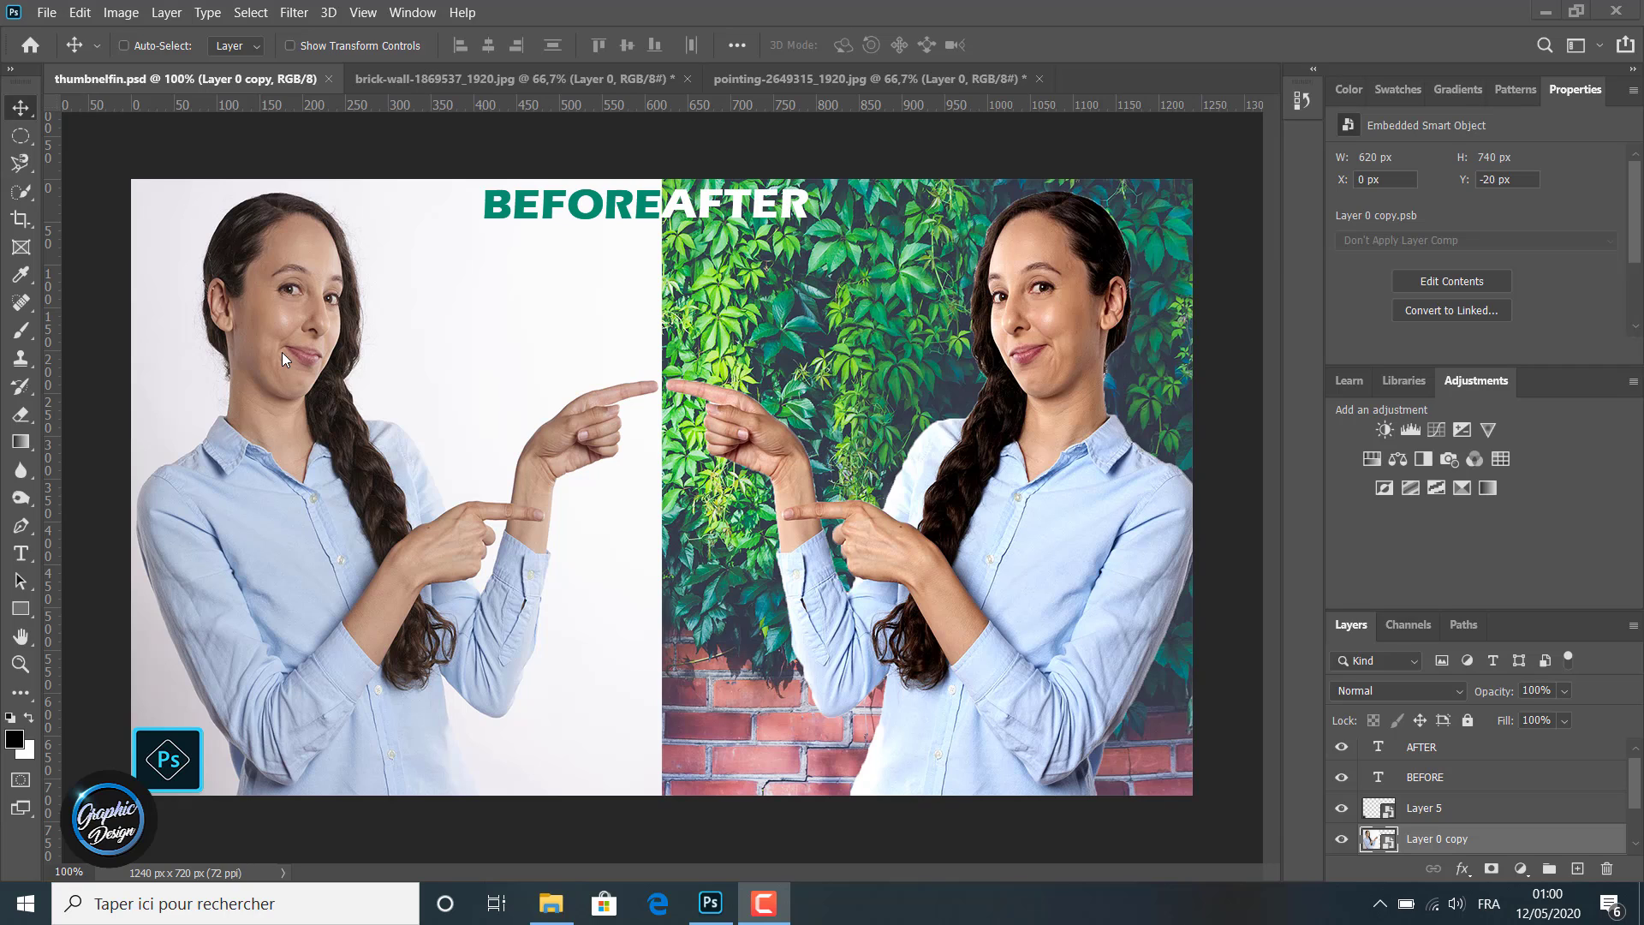
In pointing-2649315_1920.jpg, set the Quick Selection Tool to add to the selection with a 79 px brush.
key(ctrl+shift+Tab)
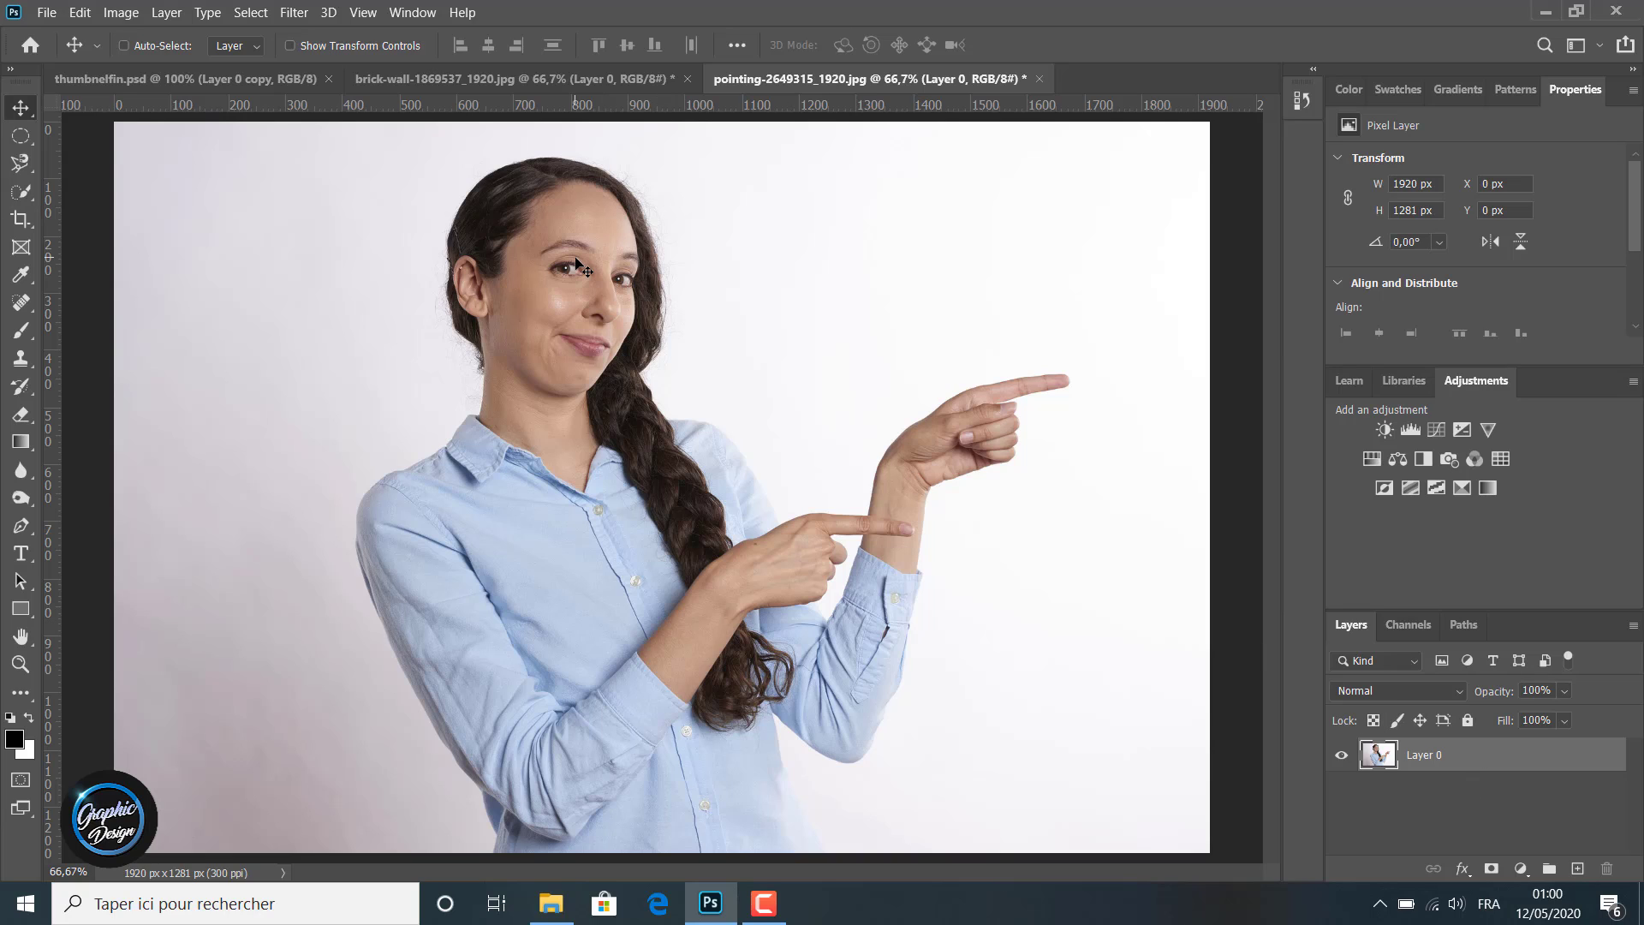
click(21, 194)
right_click(20, 194)
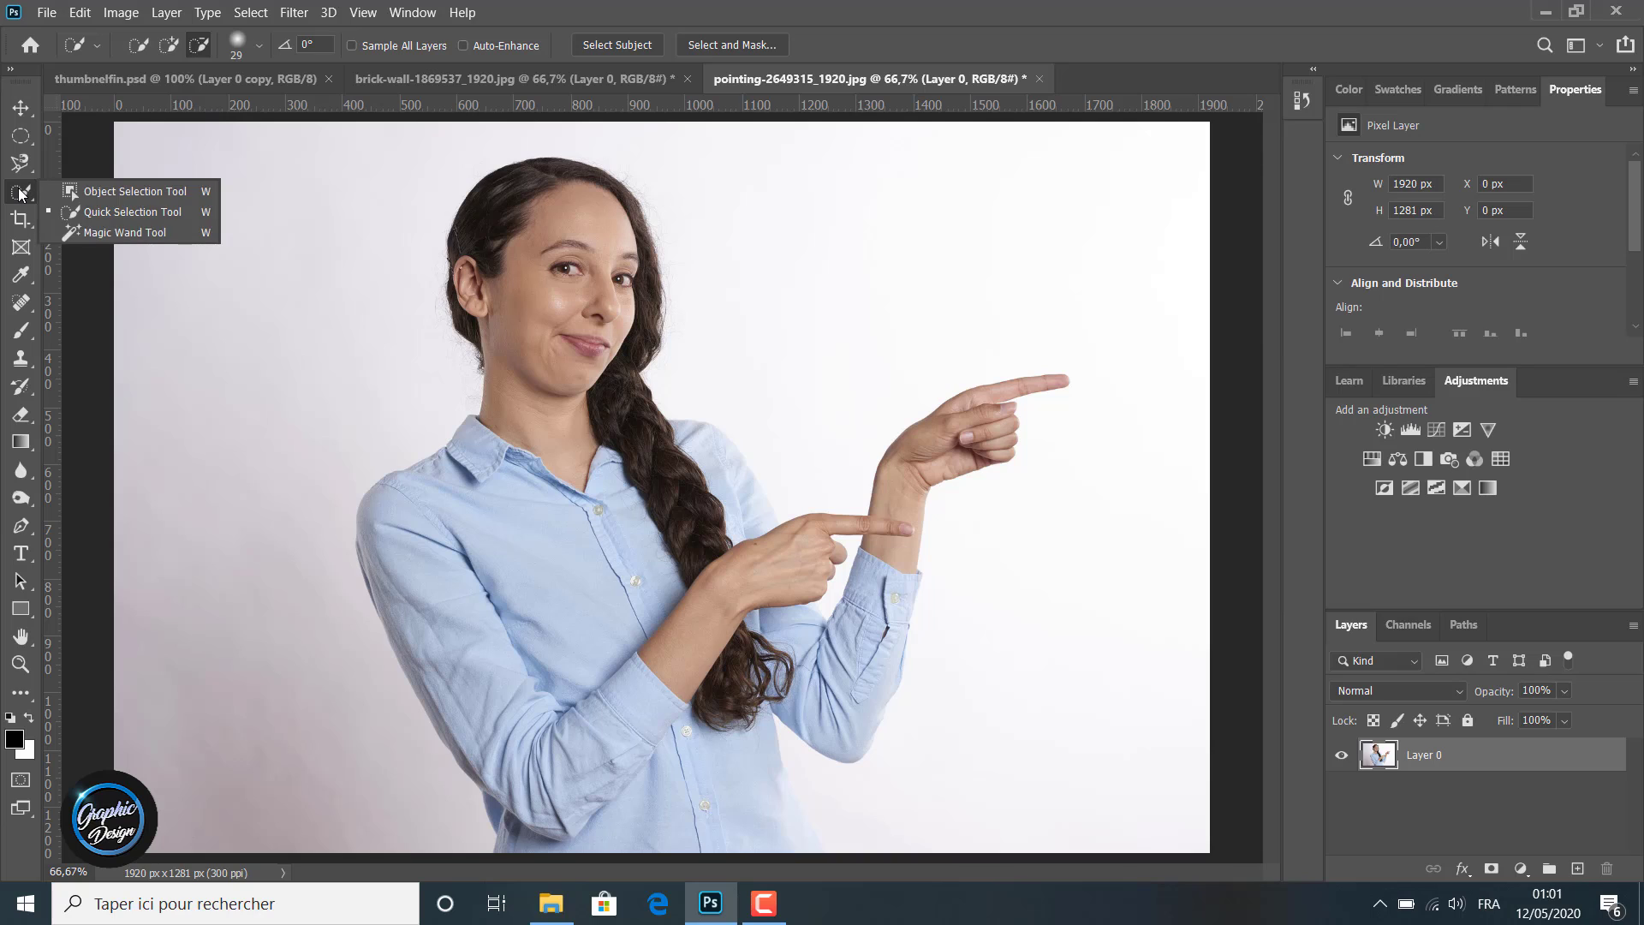
click(133, 221)
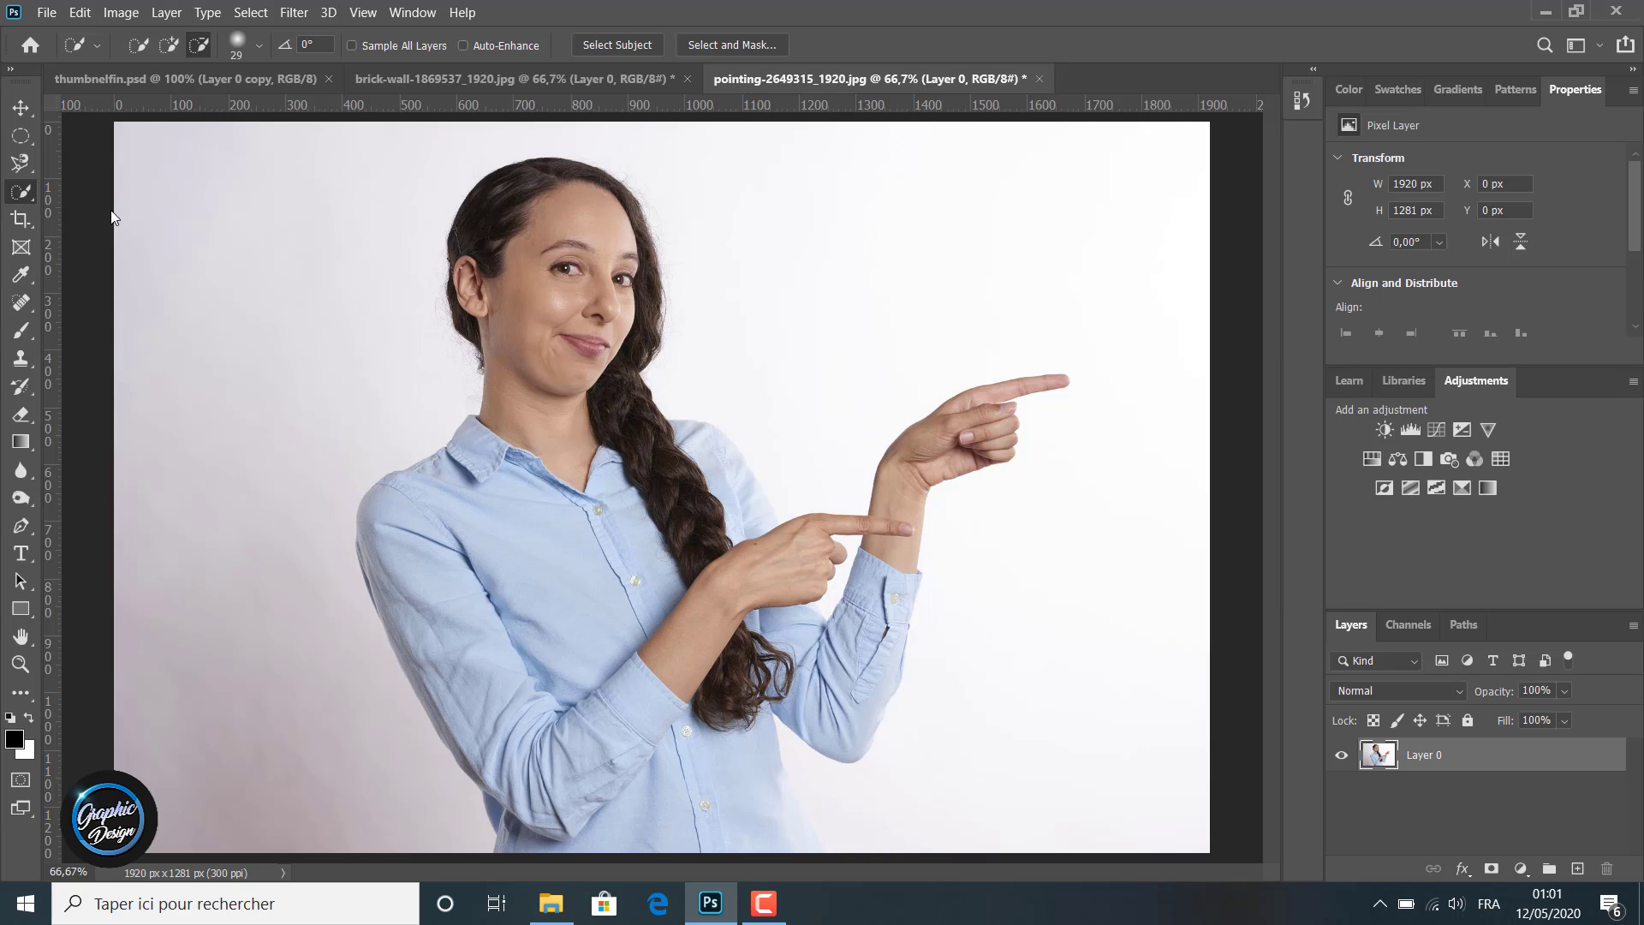
click(169, 45)
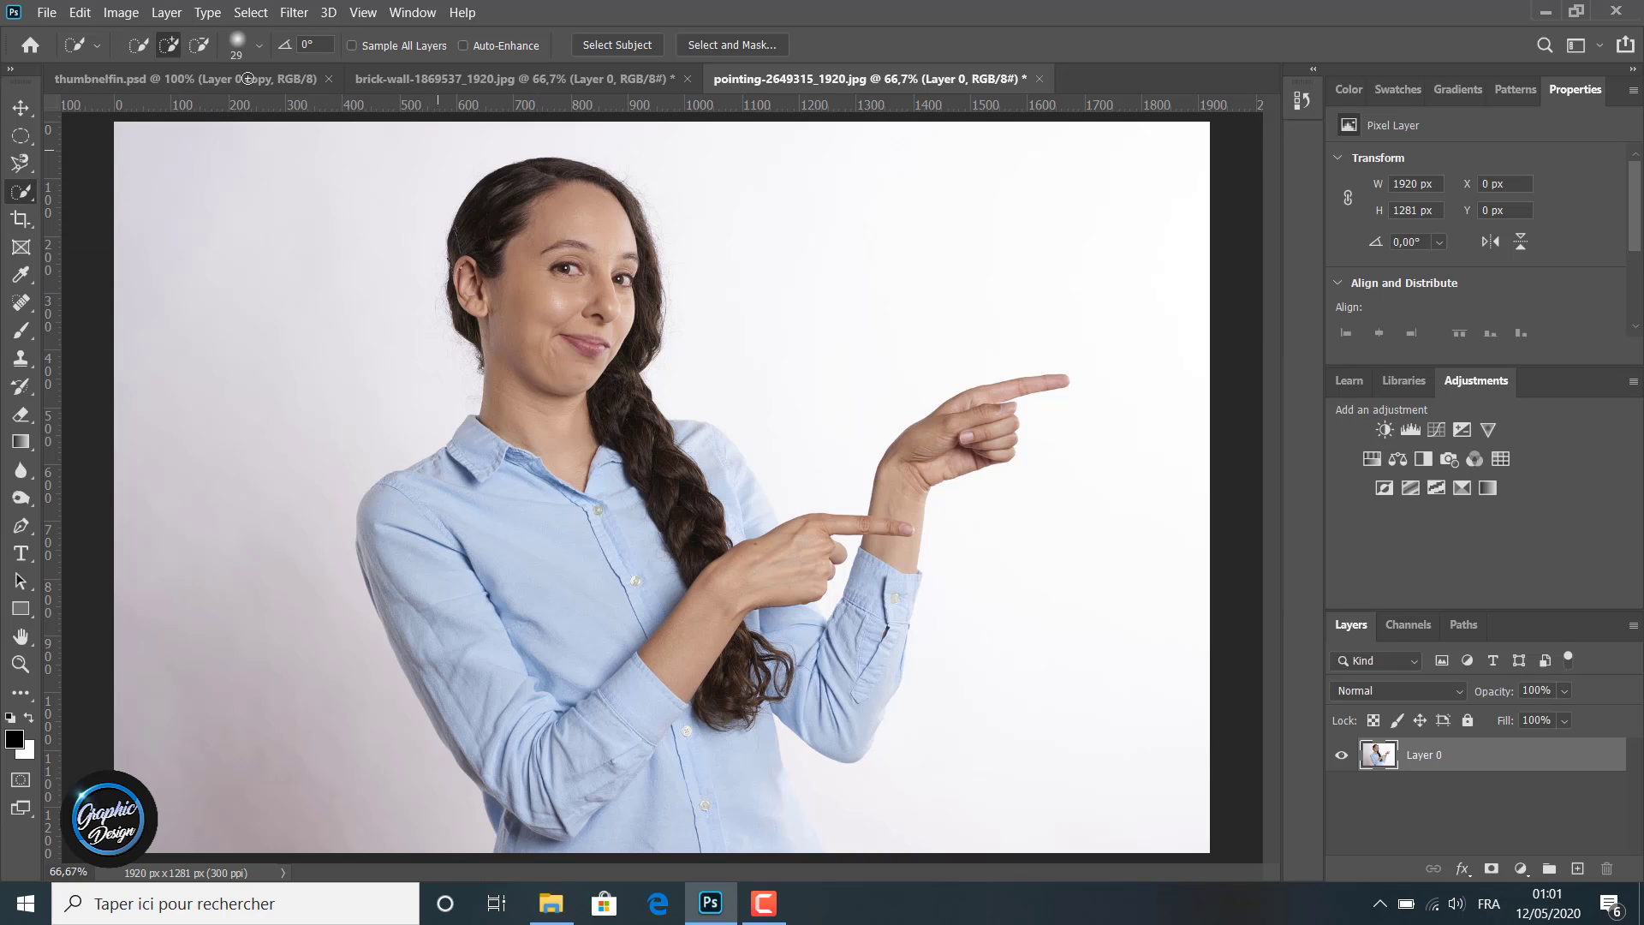
click(259, 45)
click(226, 103)
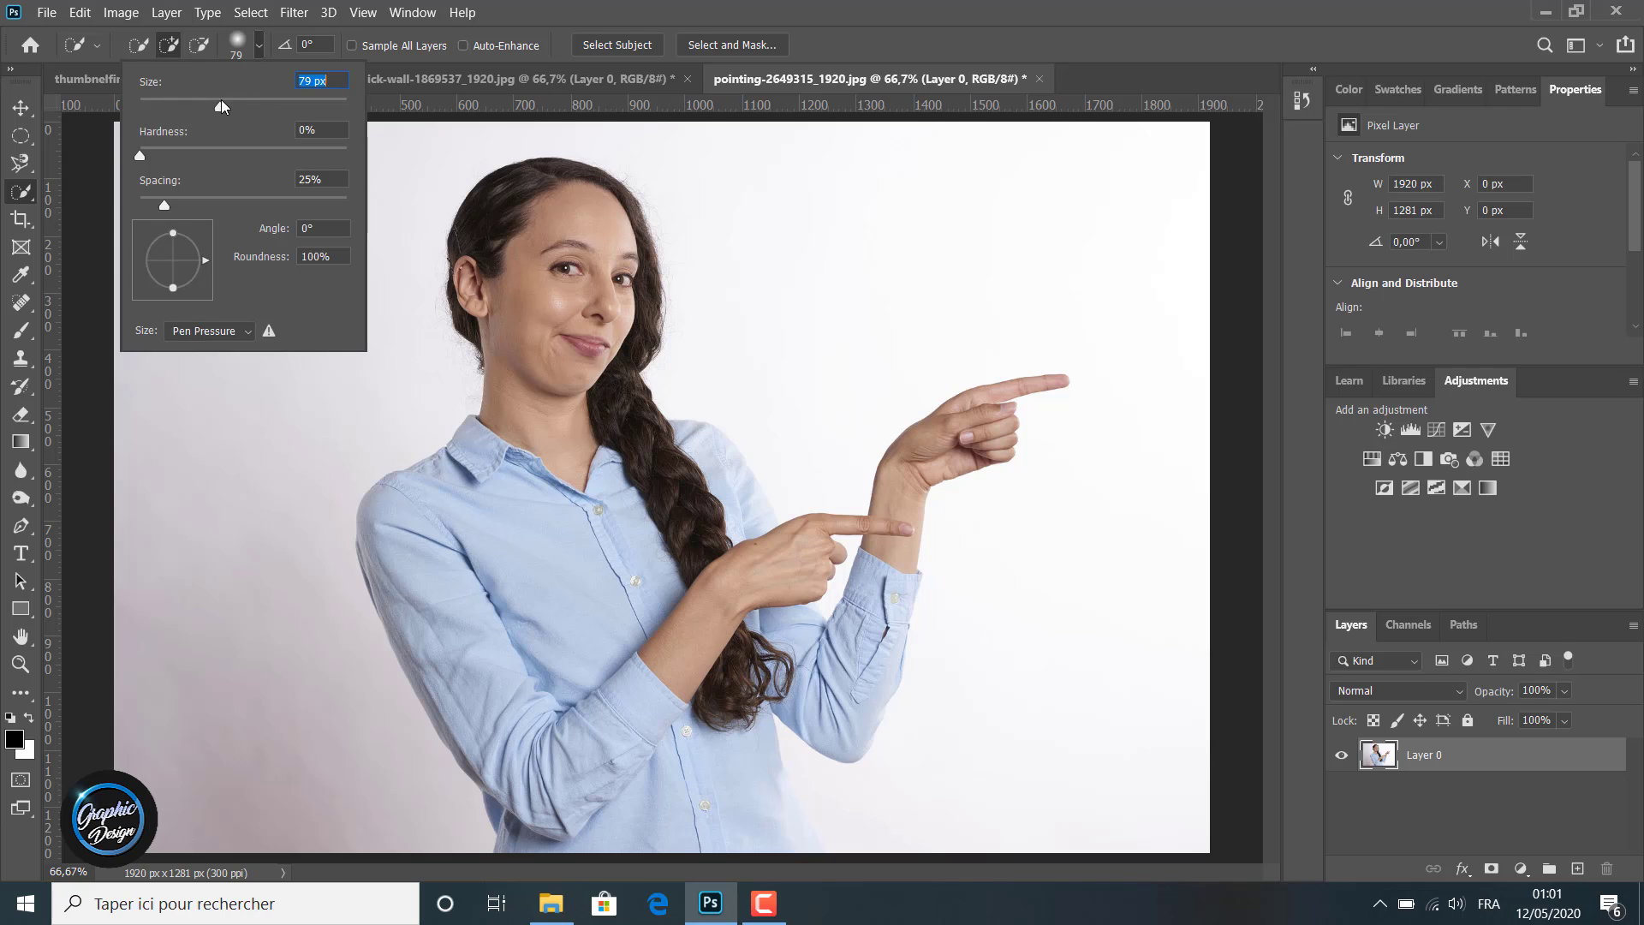
Select the woman's whole figure with the Quick Selection Tool, including her hair, both hands and shirt.
click(540, 186)
mouse_move(542, 186)
mouse_down()
mouse_move(624, 259)
mouse_move(644, 257)
mouse_move(626, 309)
mouse_move(641, 351)
mouse_move(607, 398)
mouse_move(648, 469)
mouse_move(685, 480)
mouse_move(715, 449)
mouse_move(701, 473)
mouse_move(724, 514)
mouse_move(800, 576)
mouse_move(773, 658)
mouse_move(881, 667)
mouse_move(890, 510)
mouse_move(985, 419)
mouse_up()
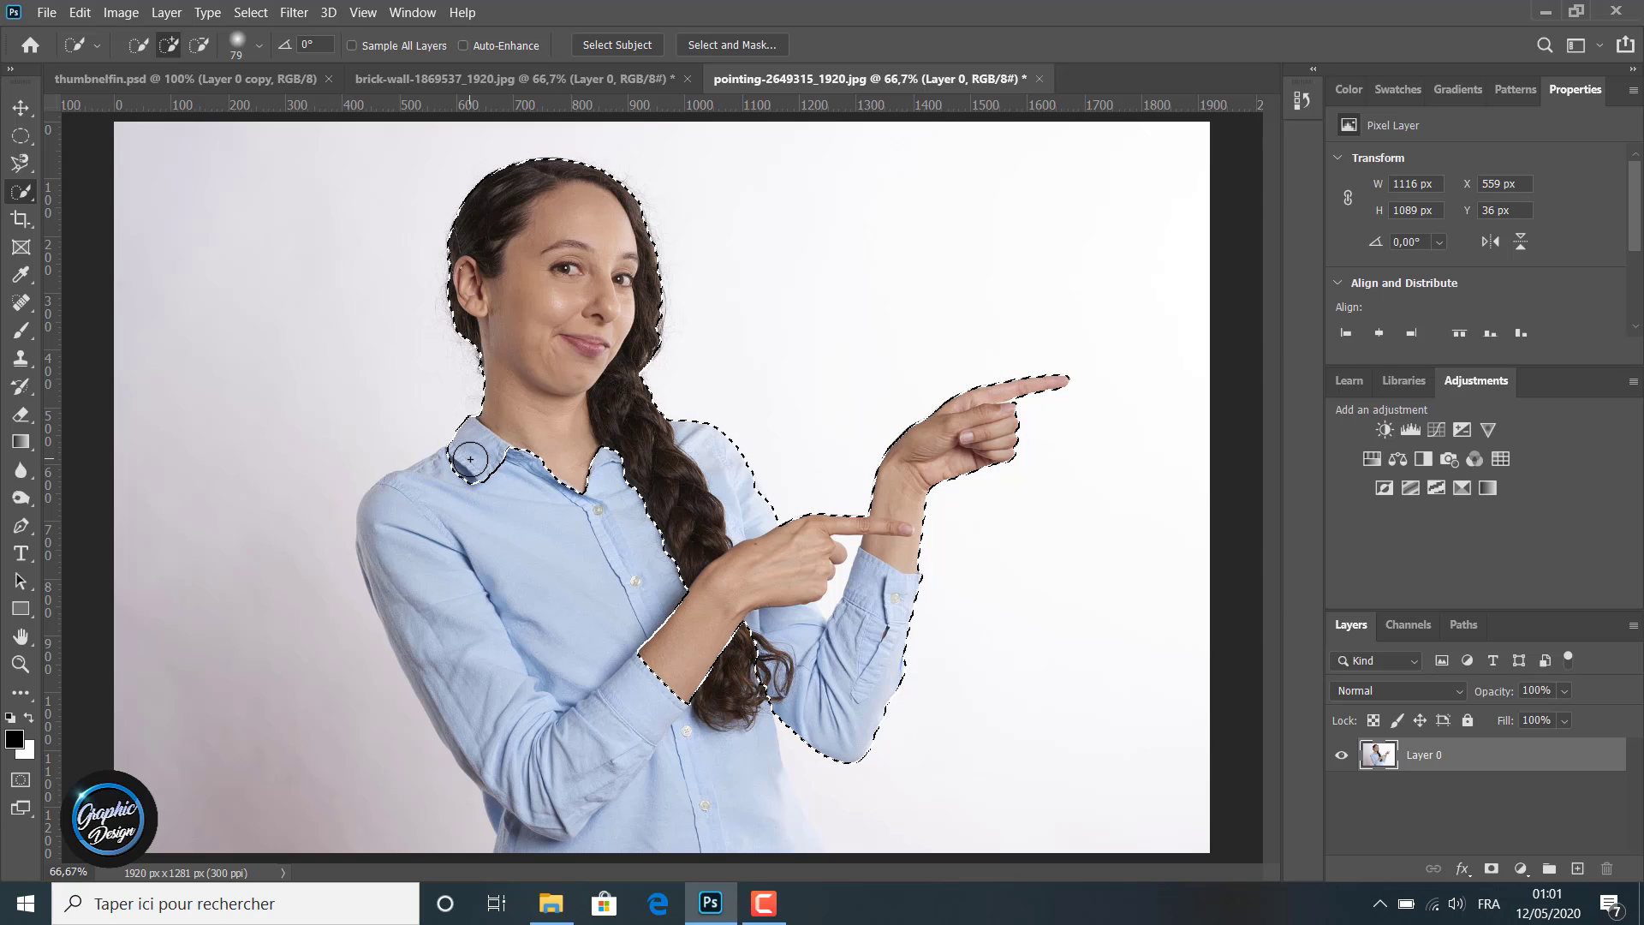
mouse_move(419, 473)
mouse_down()
mouse_move(409, 563)
mouse_move(442, 661)
mouse_move(577, 732)
mouse_up()
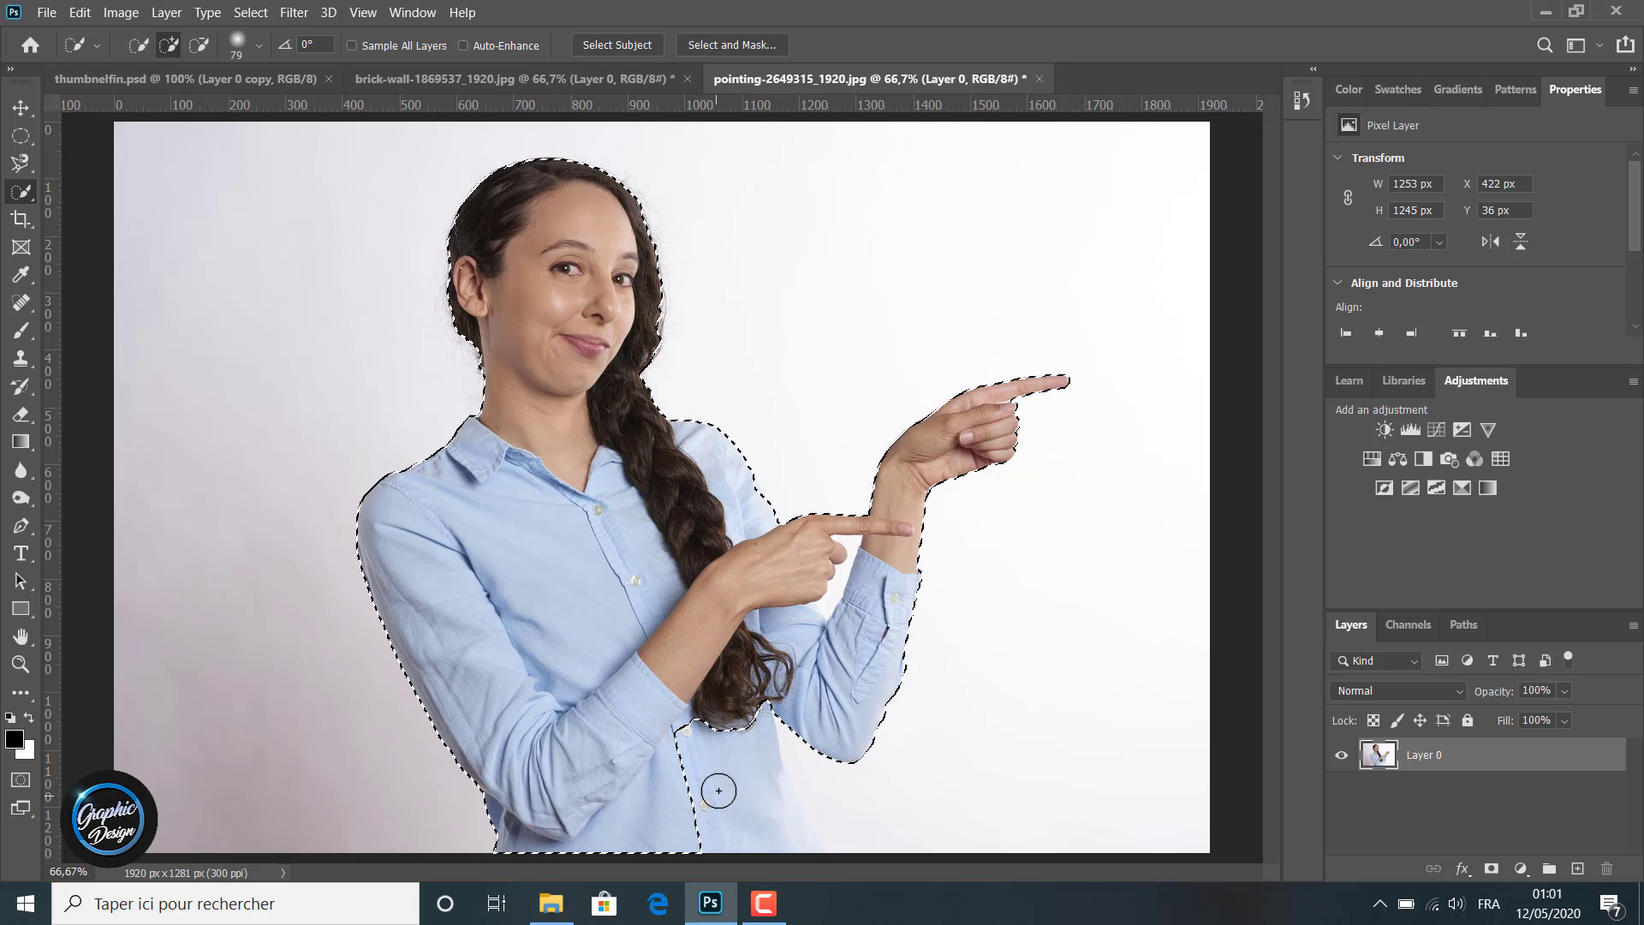
drag(716, 789, 718, 791)
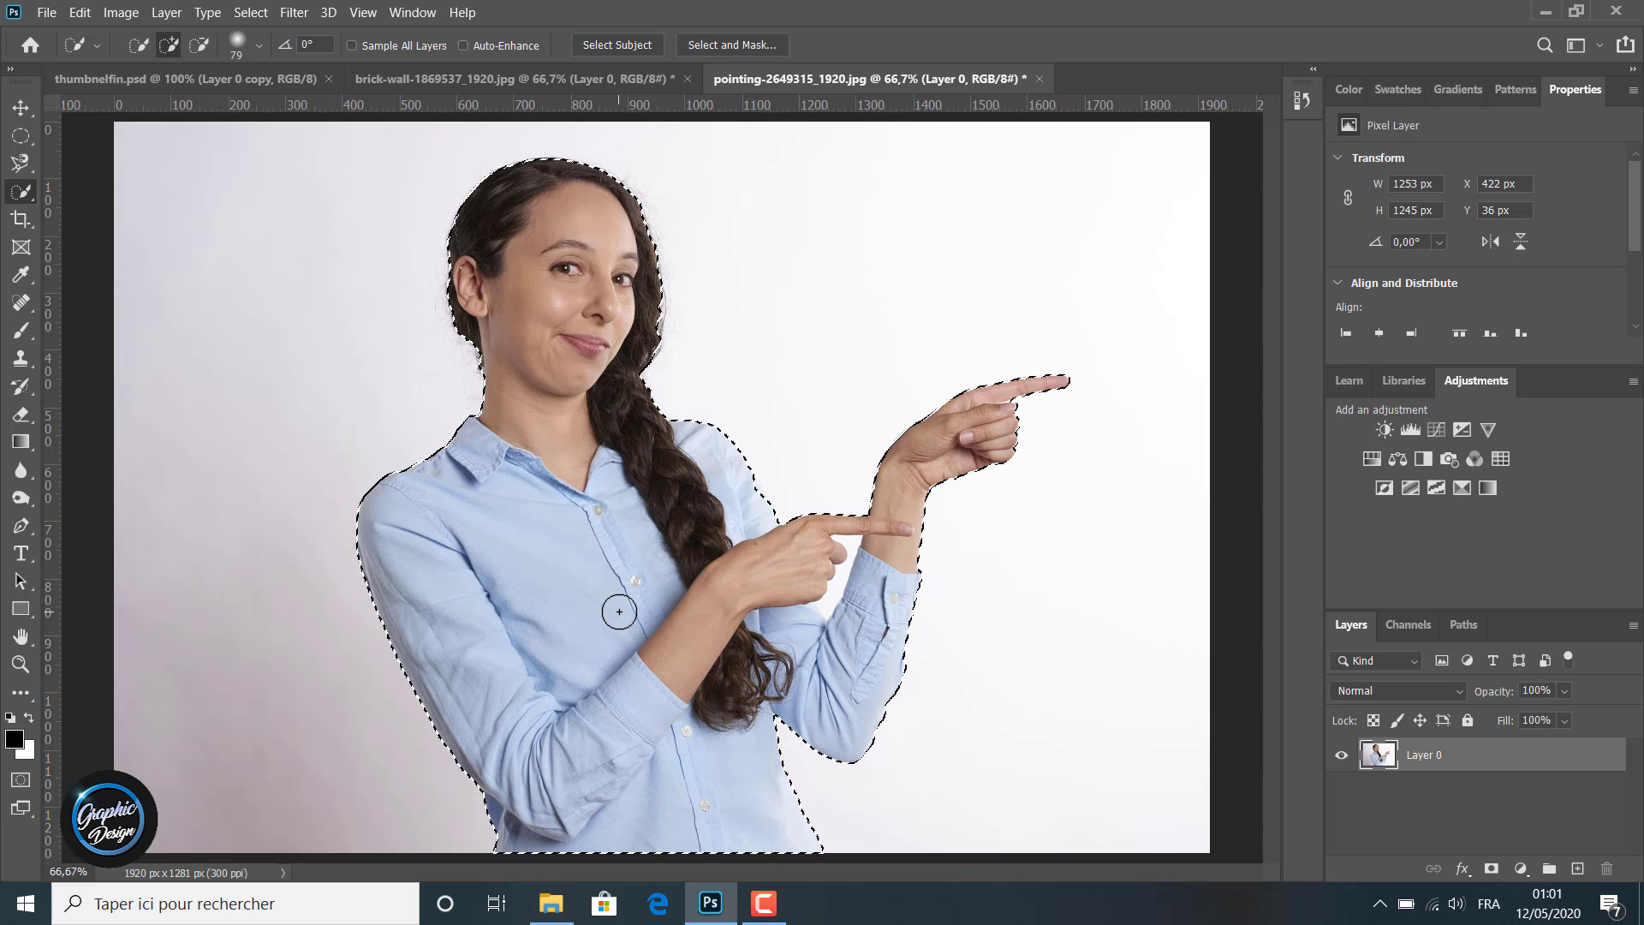
Subtract the background gap between the woman's hands from the selection using a 26 px brush.
click(201, 44)
click(257, 46)
drag(219, 106, 208, 107)
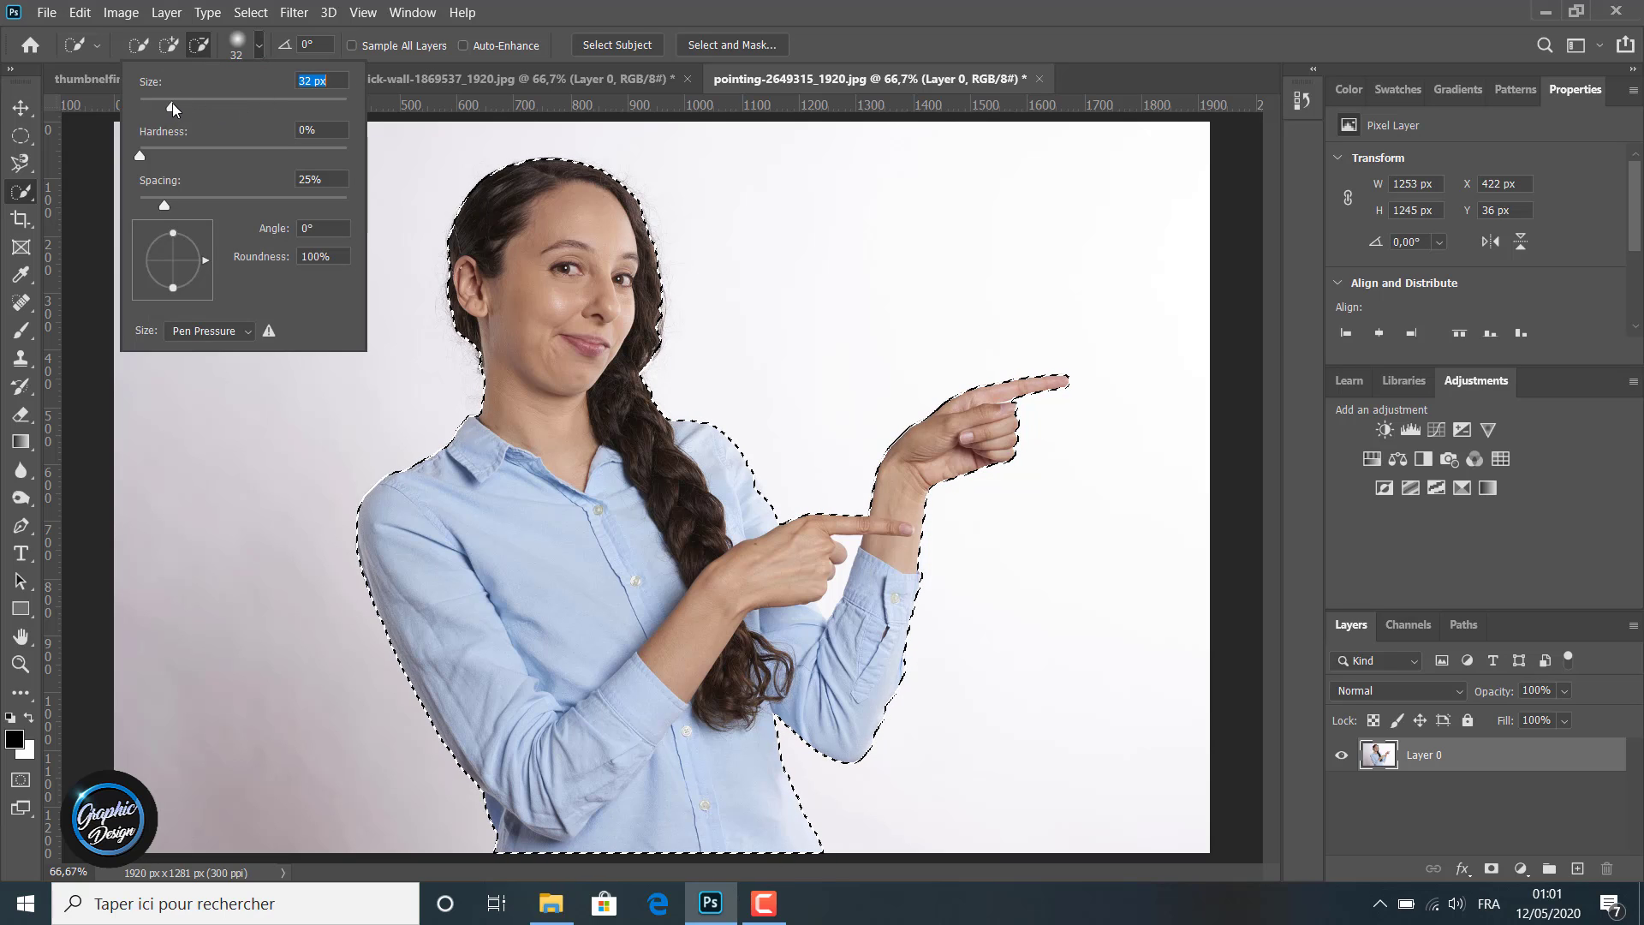
drag(168, 103, 167, 102)
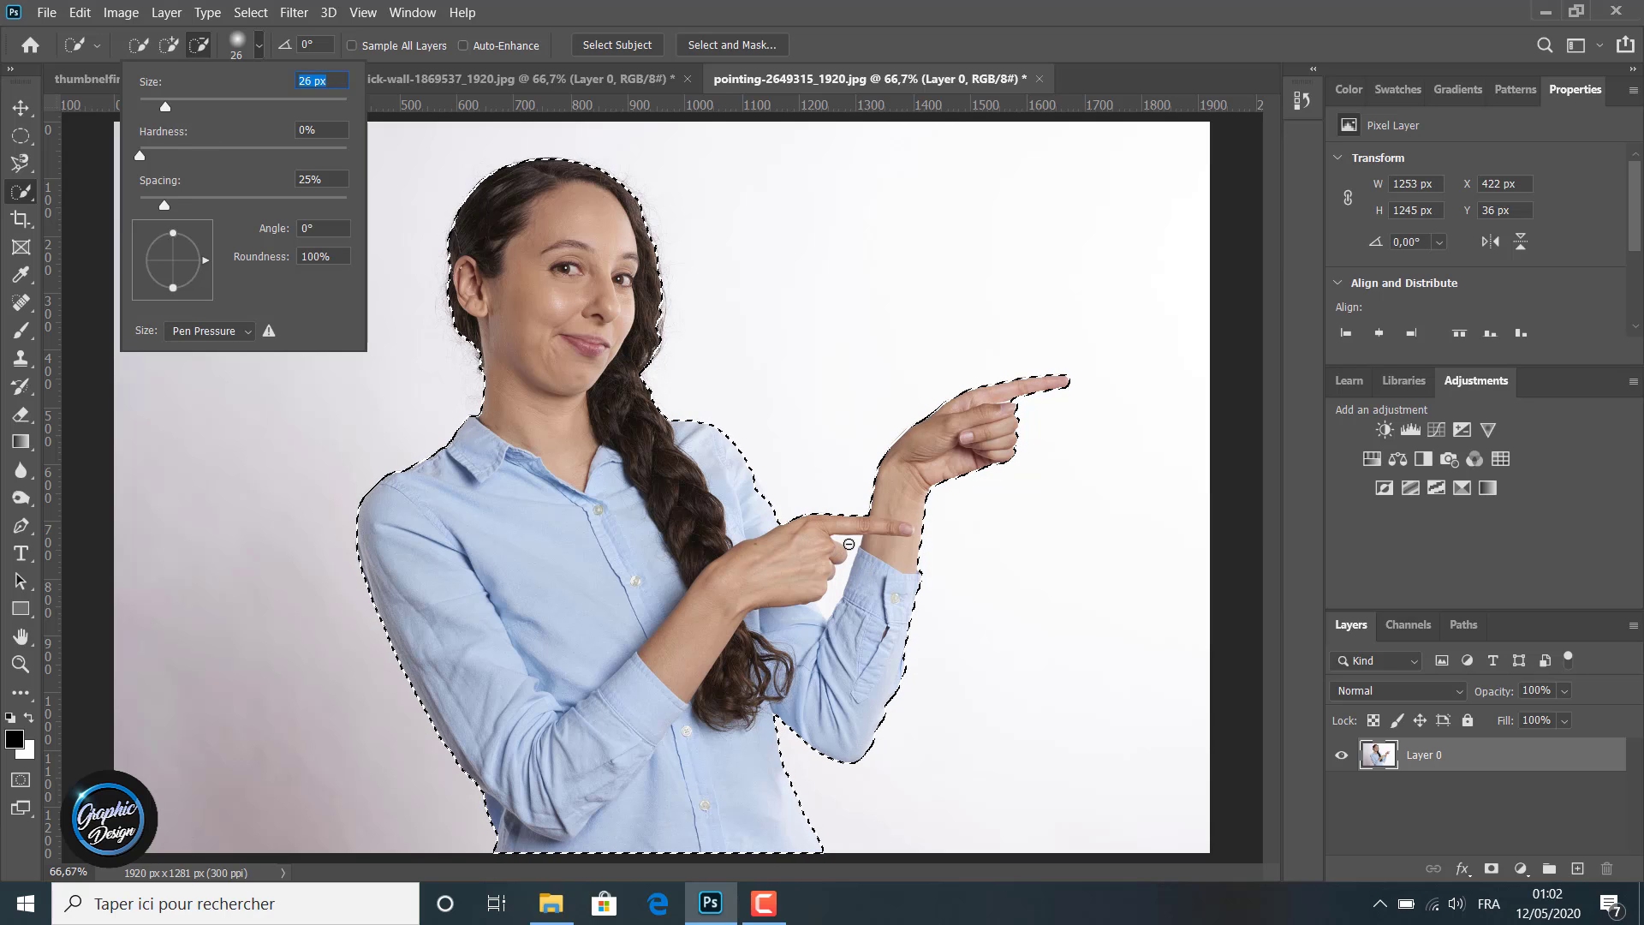
click(850, 543)
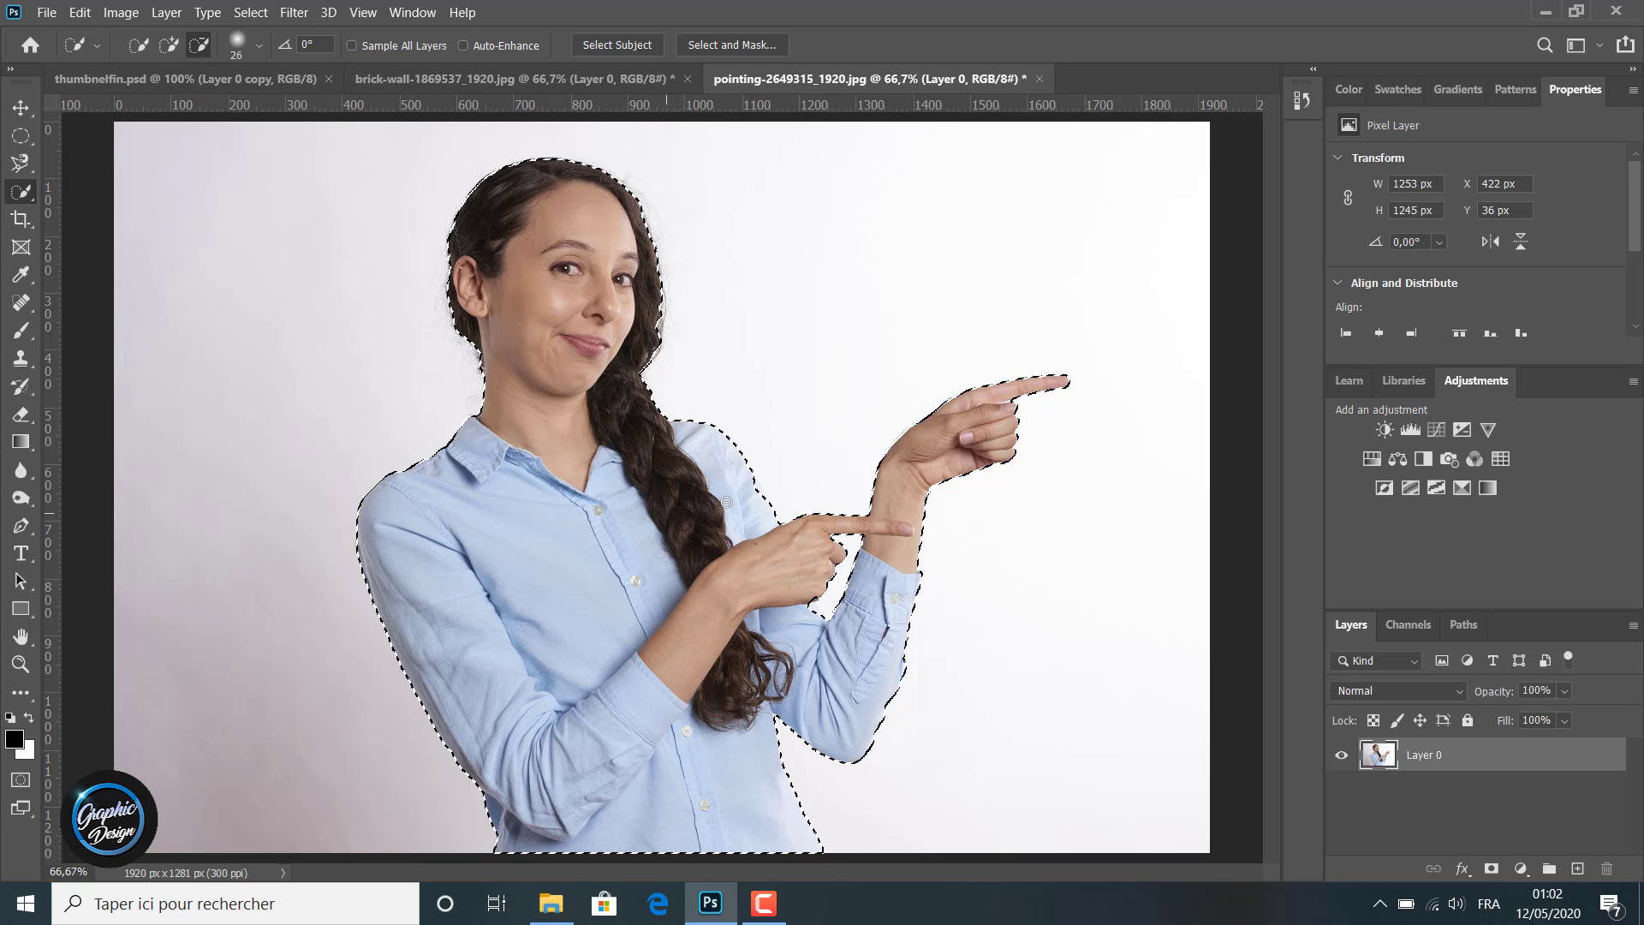
Add a layer mask to Layer 0 from the selection and open the mask in Select and Mask.
click(1492, 868)
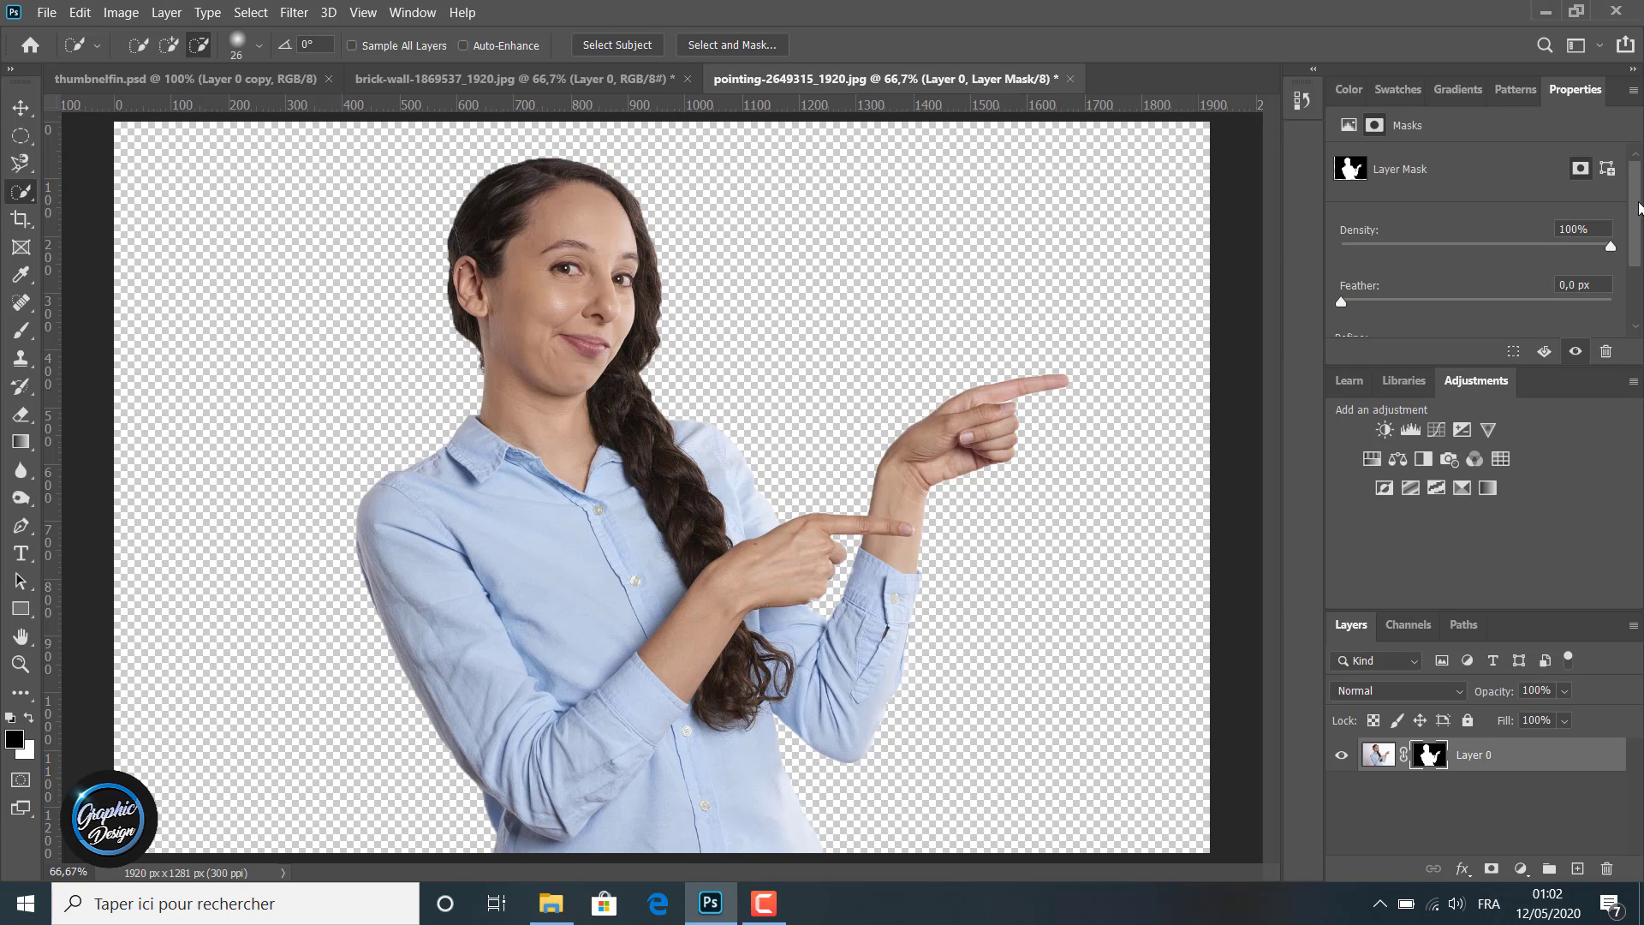
scroll(1639, 208, down, 5)
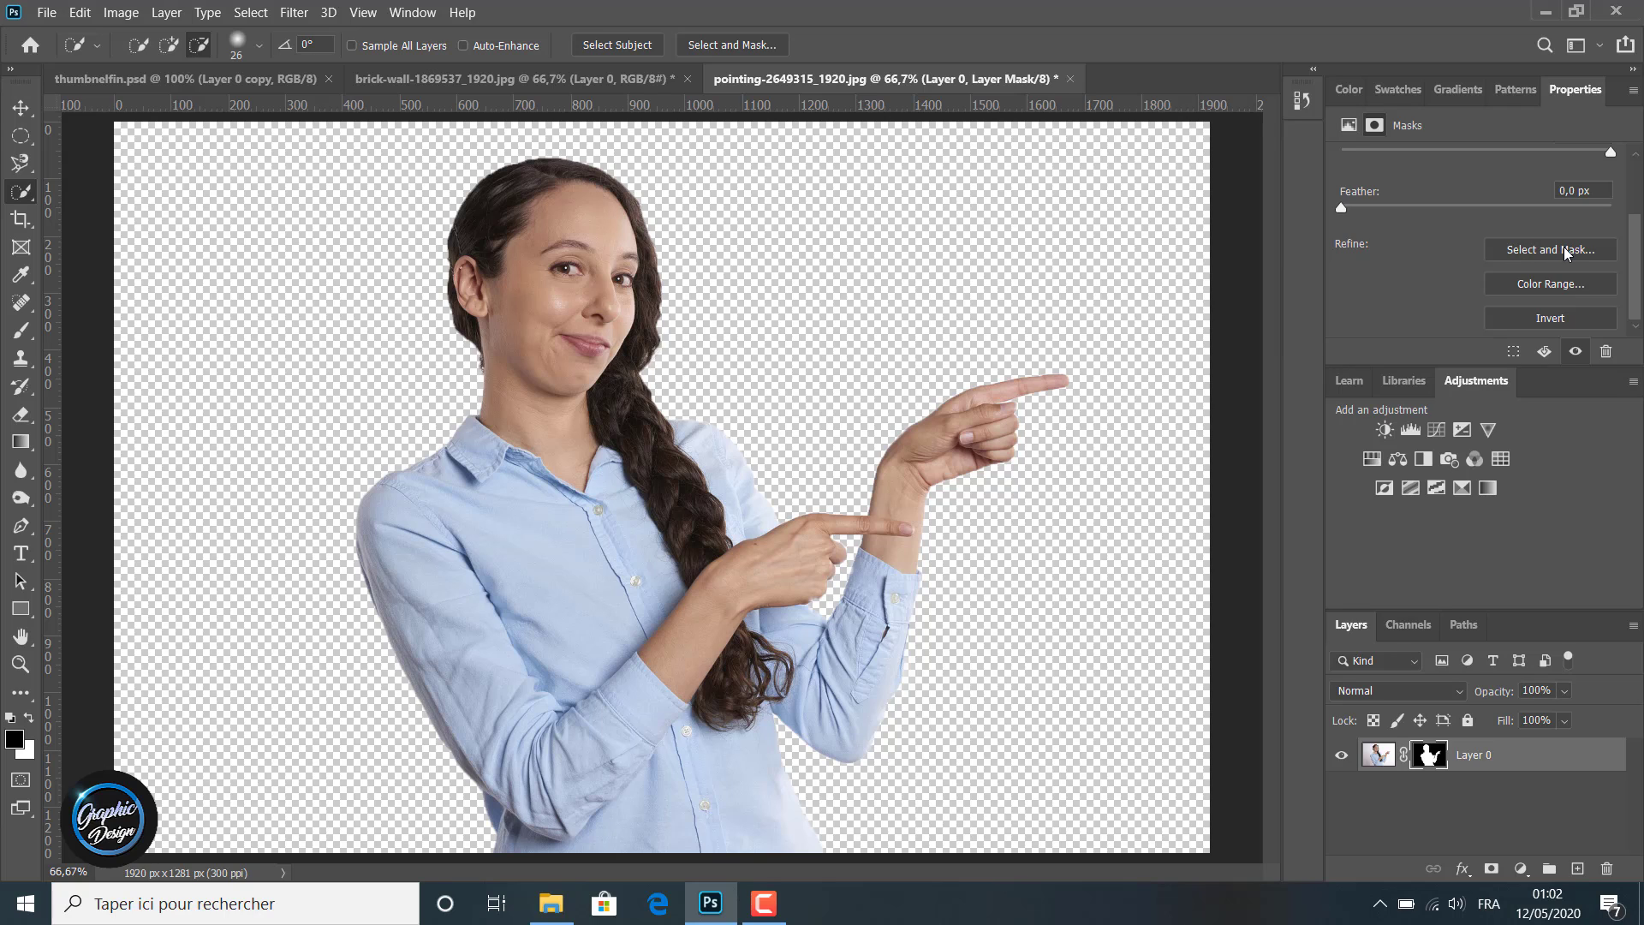
click(1533, 253)
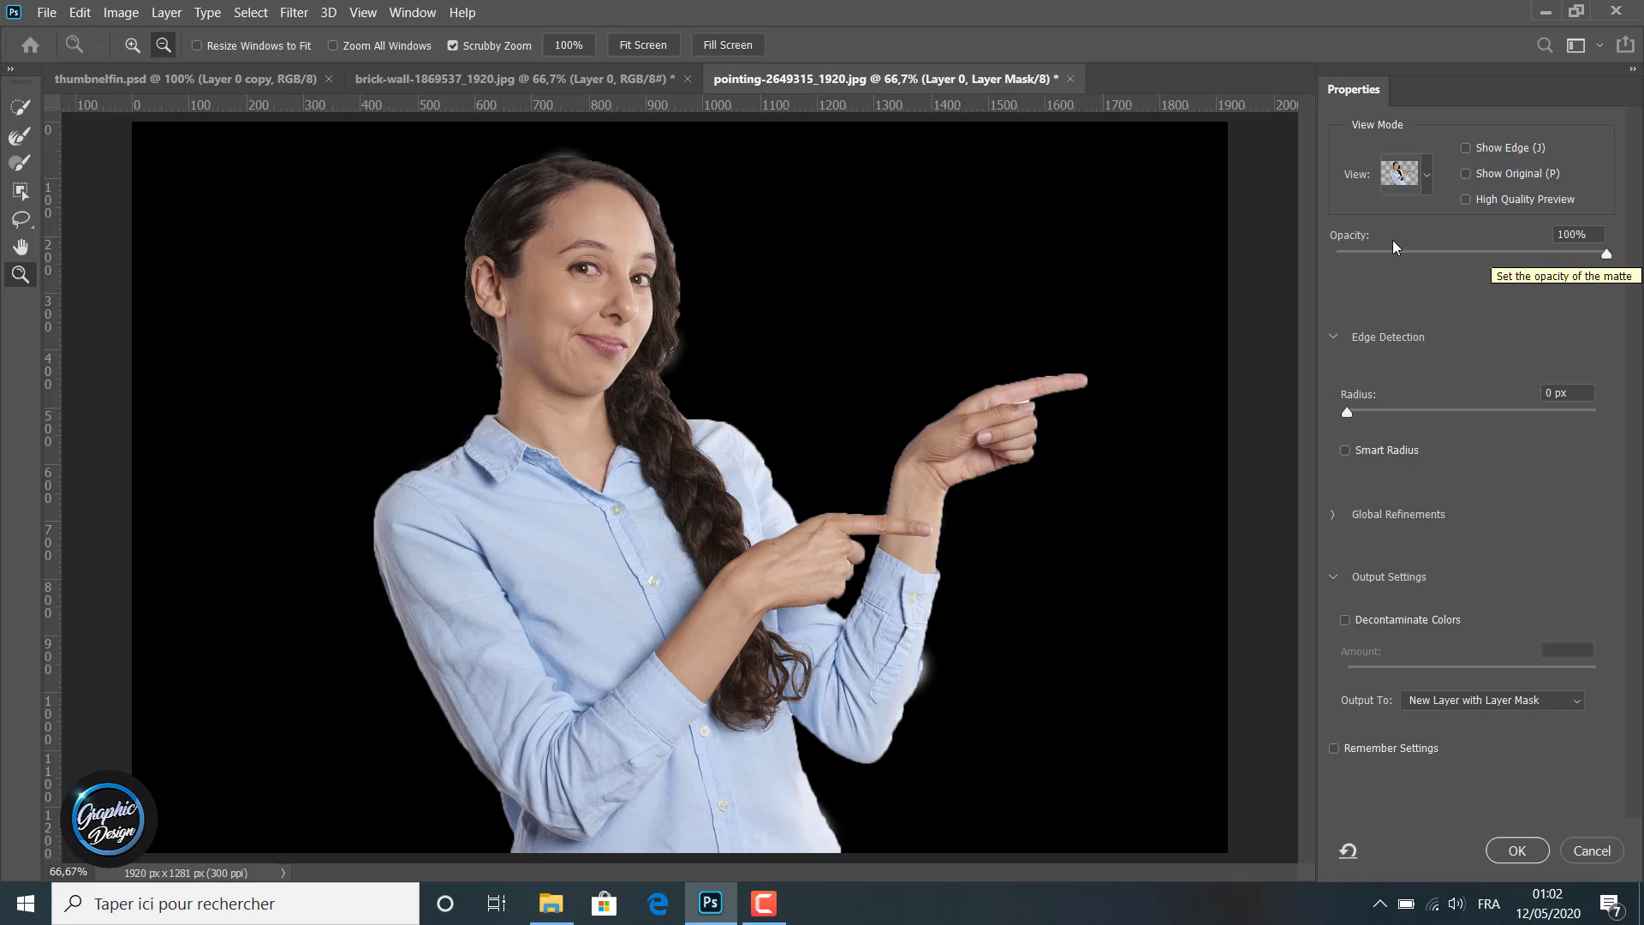
Preview the cutout in the Onion Skin, Marching Ants and Overlay views, ending with the On Black view.
click(1427, 176)
click(1349, 233)
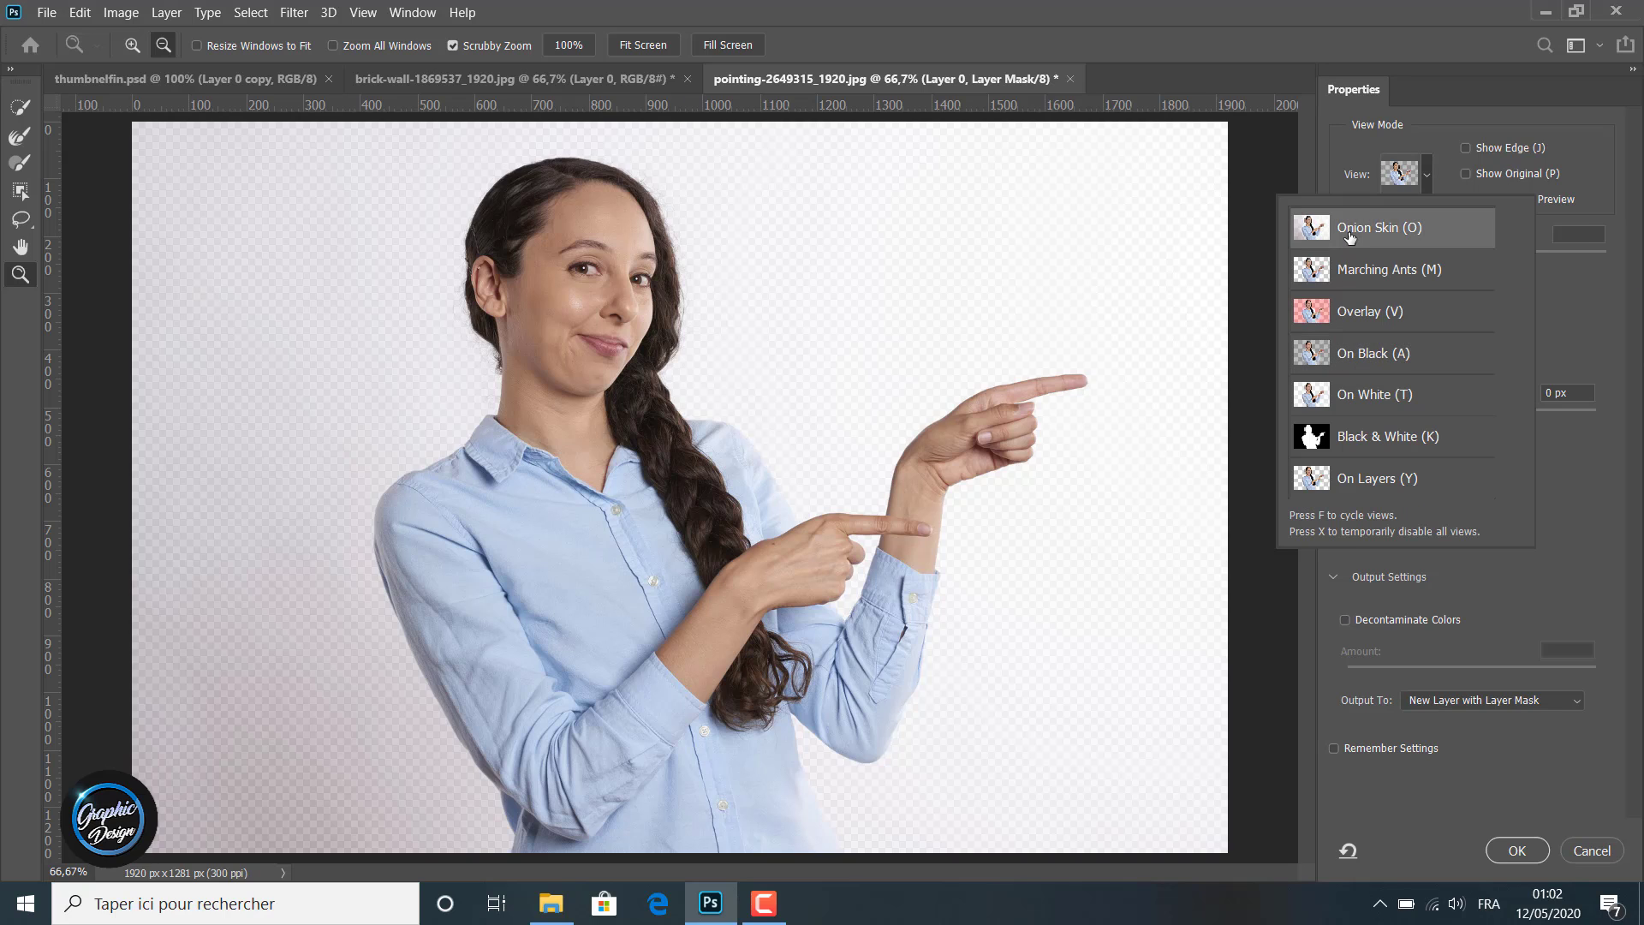
click(1427, 177)
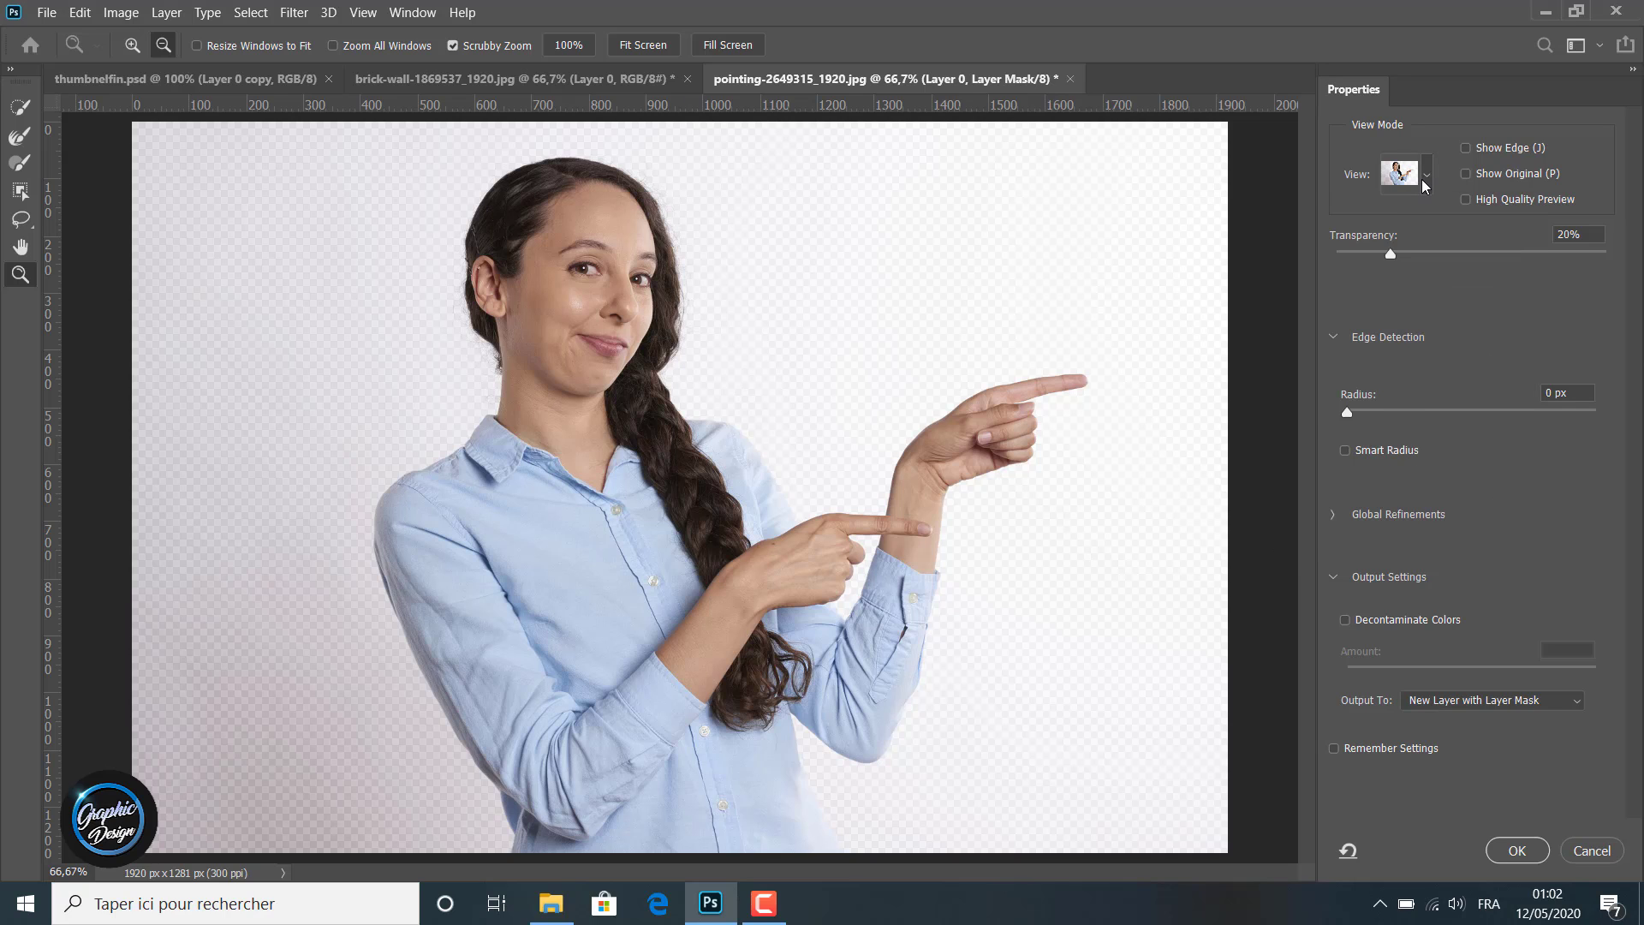
click(1419, 189)
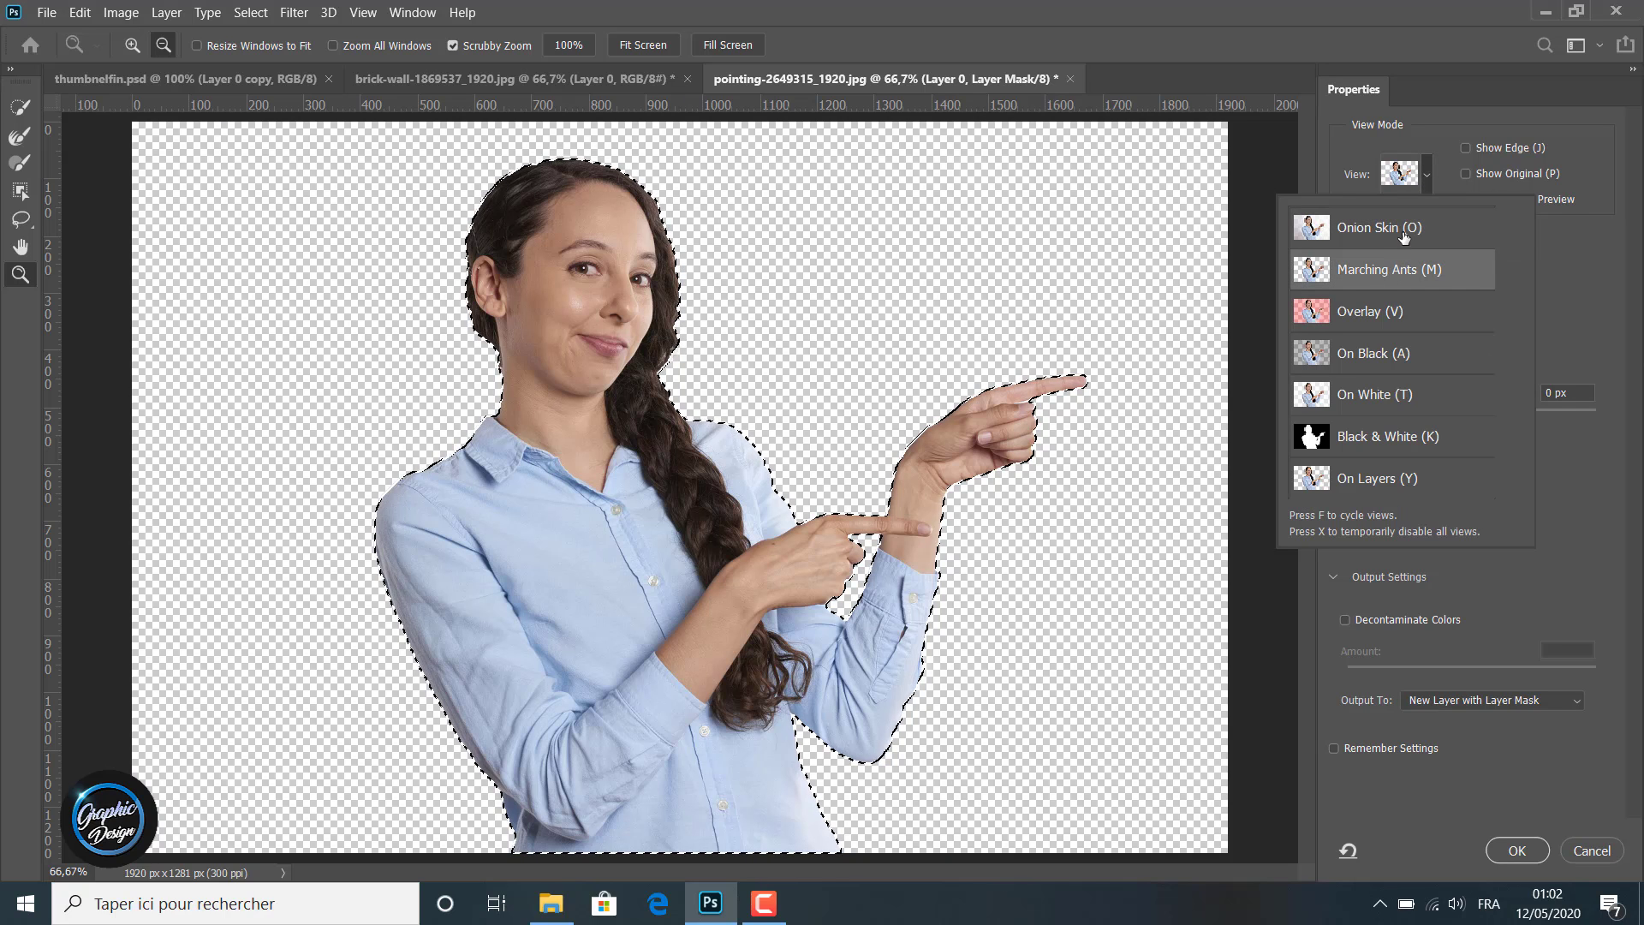
click(1386, 272)
click(1427, 177)
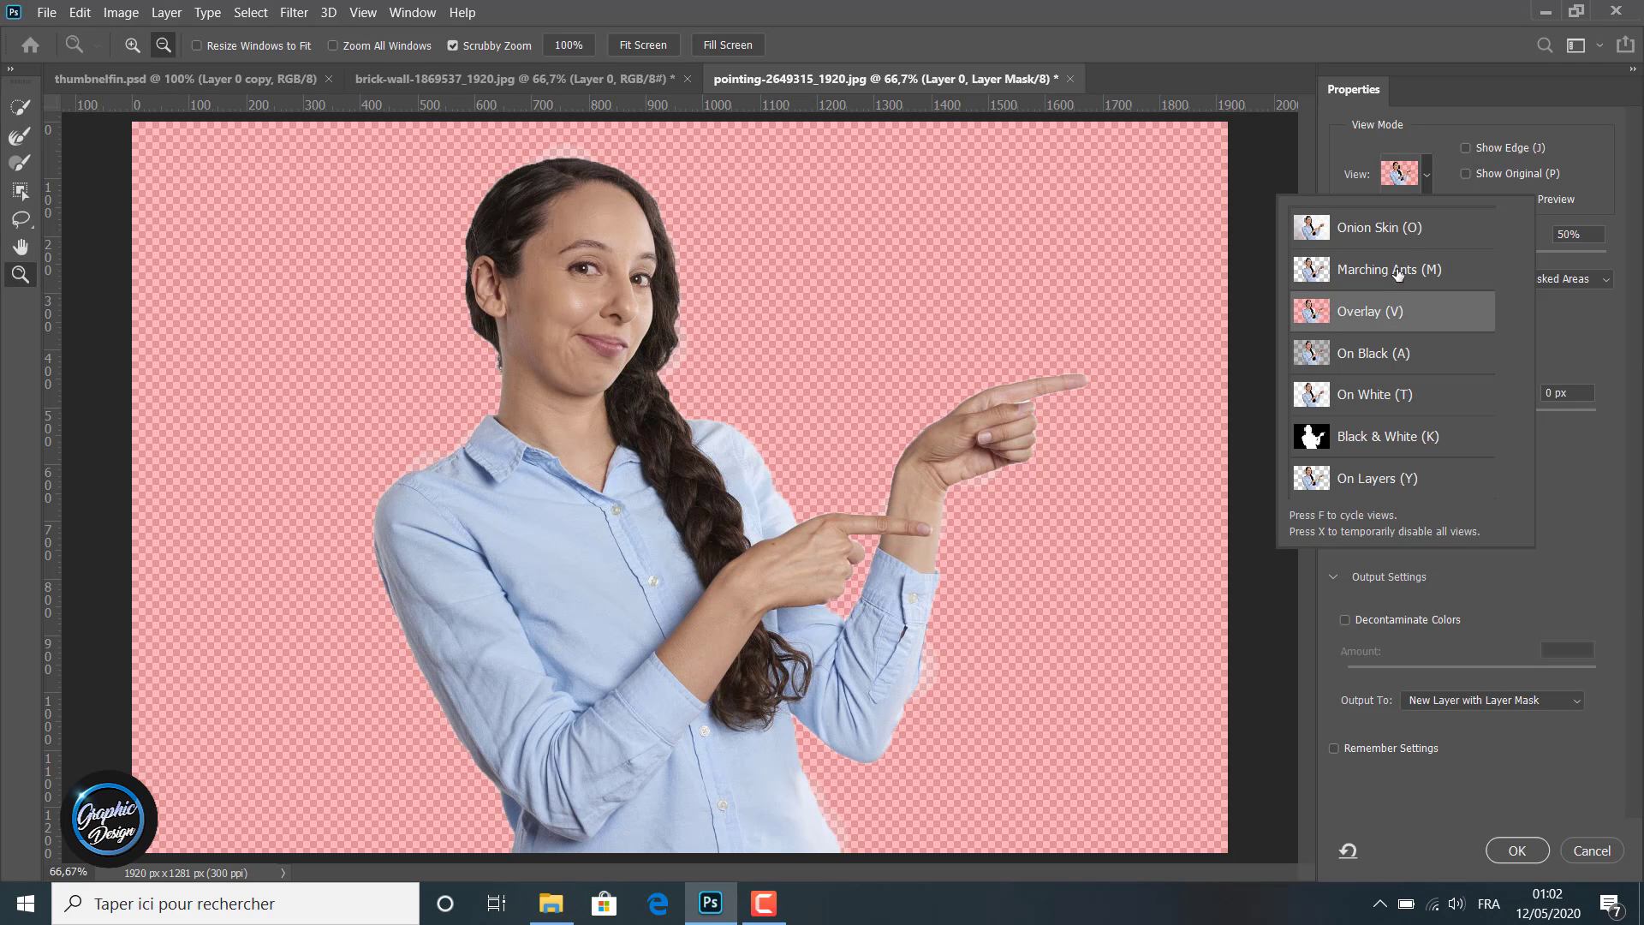
click(1427, 186)
click(1428, 183)
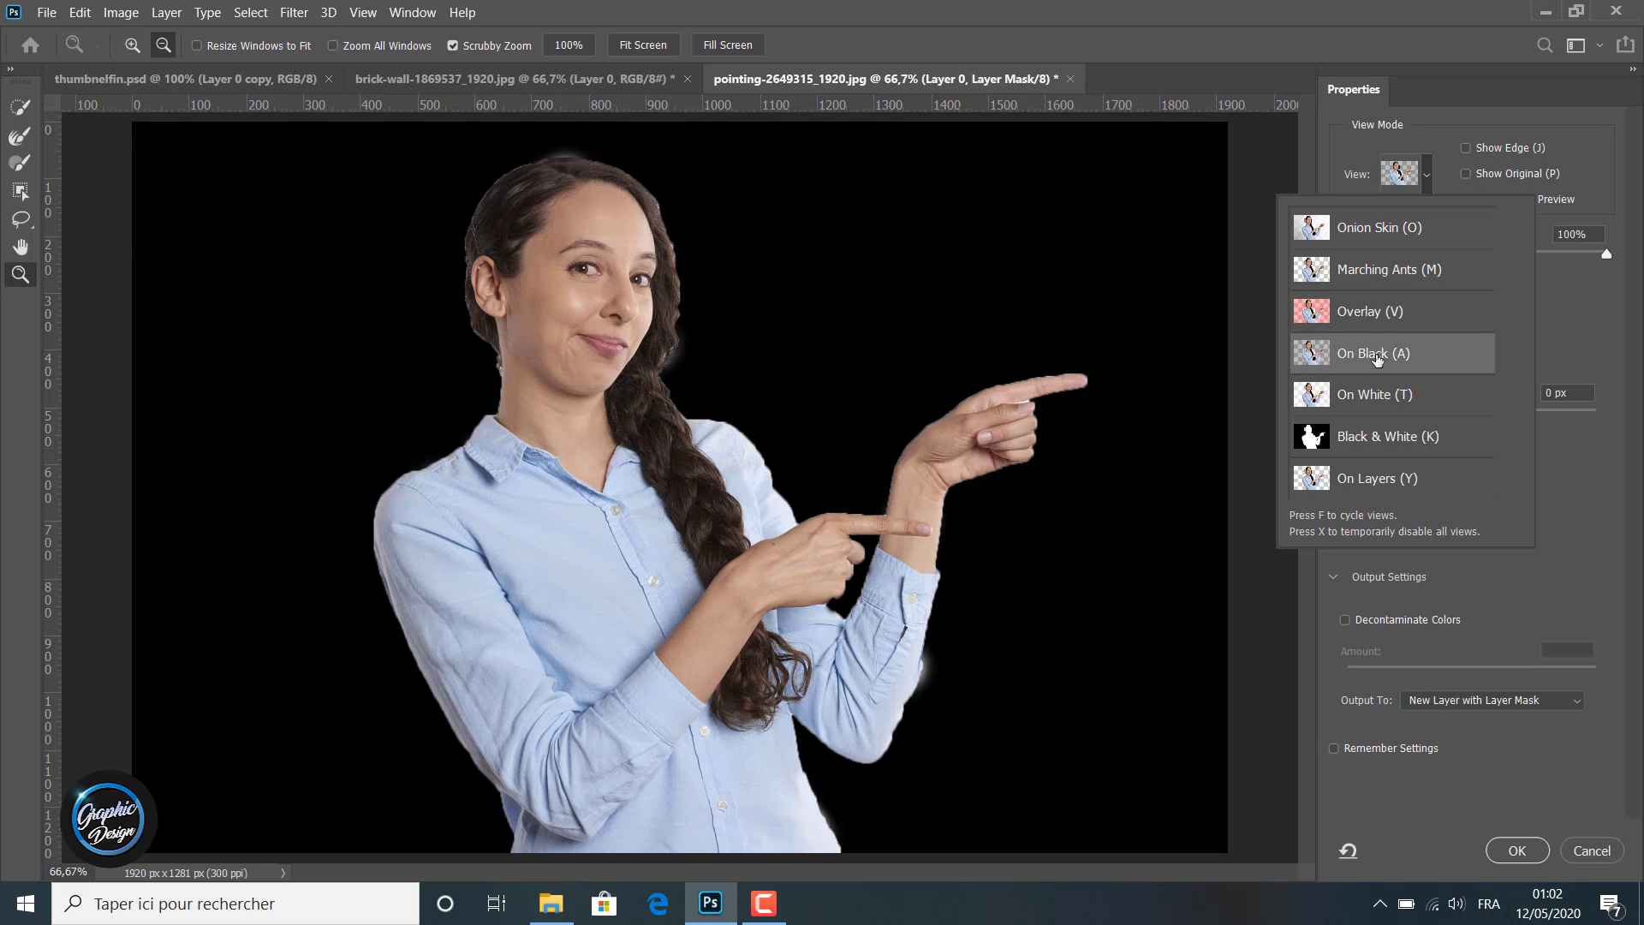
click(1426, 182)
Expand the Global Refinements options, collapse Output Settings, and review the available mask refinement settings.
click(20, 276)
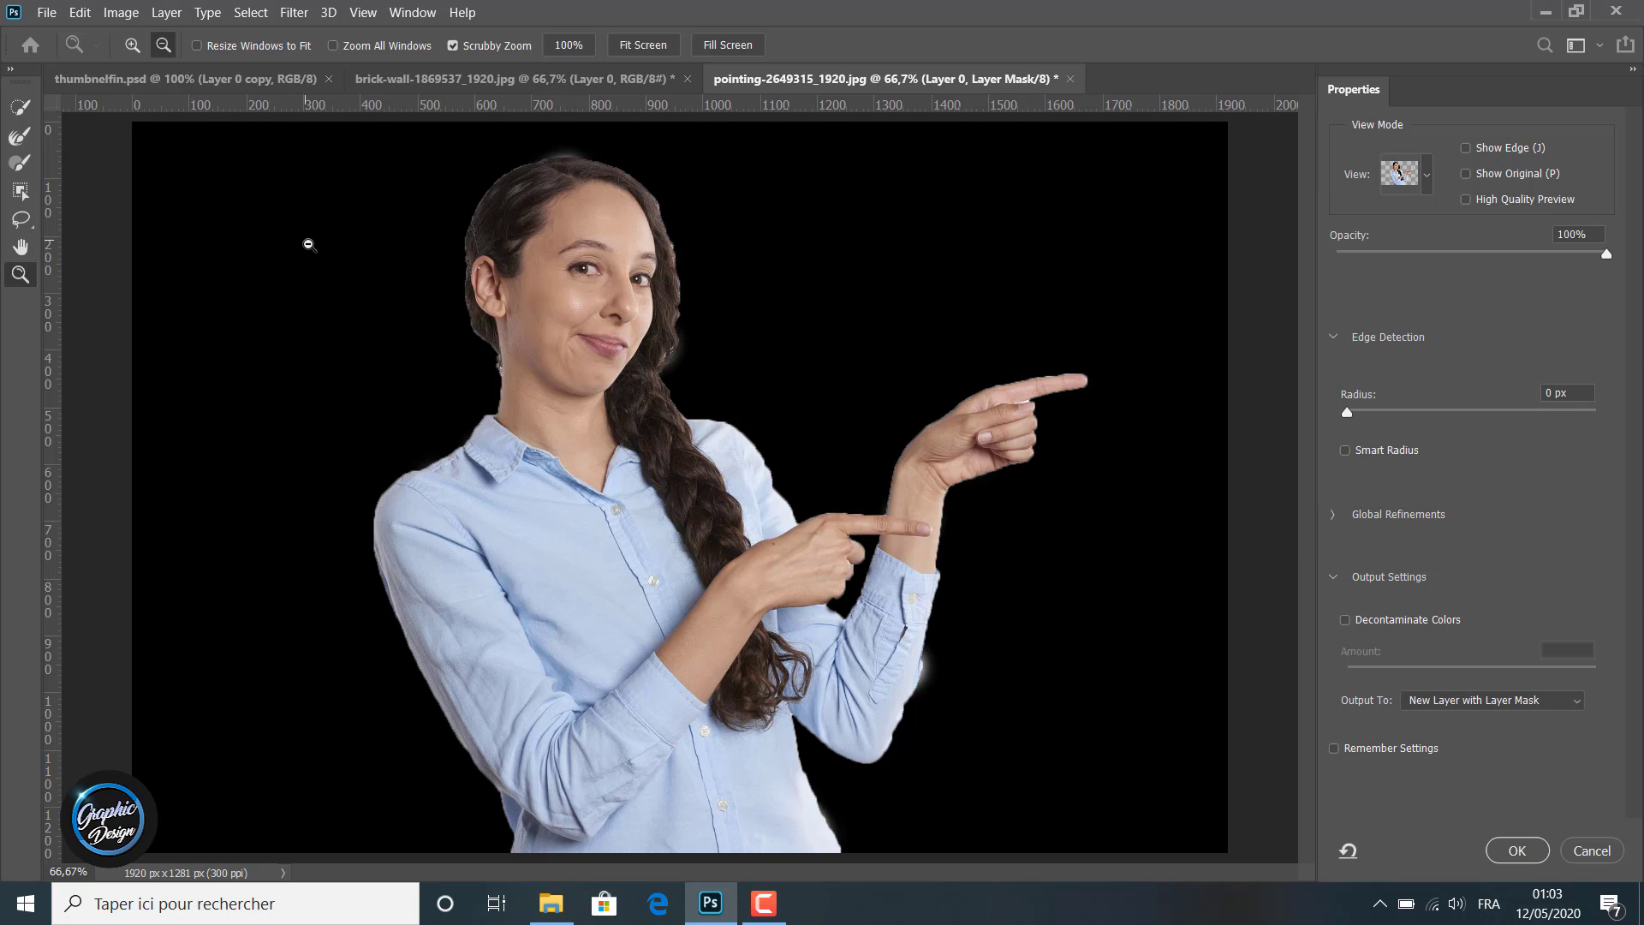
click(360, 263)
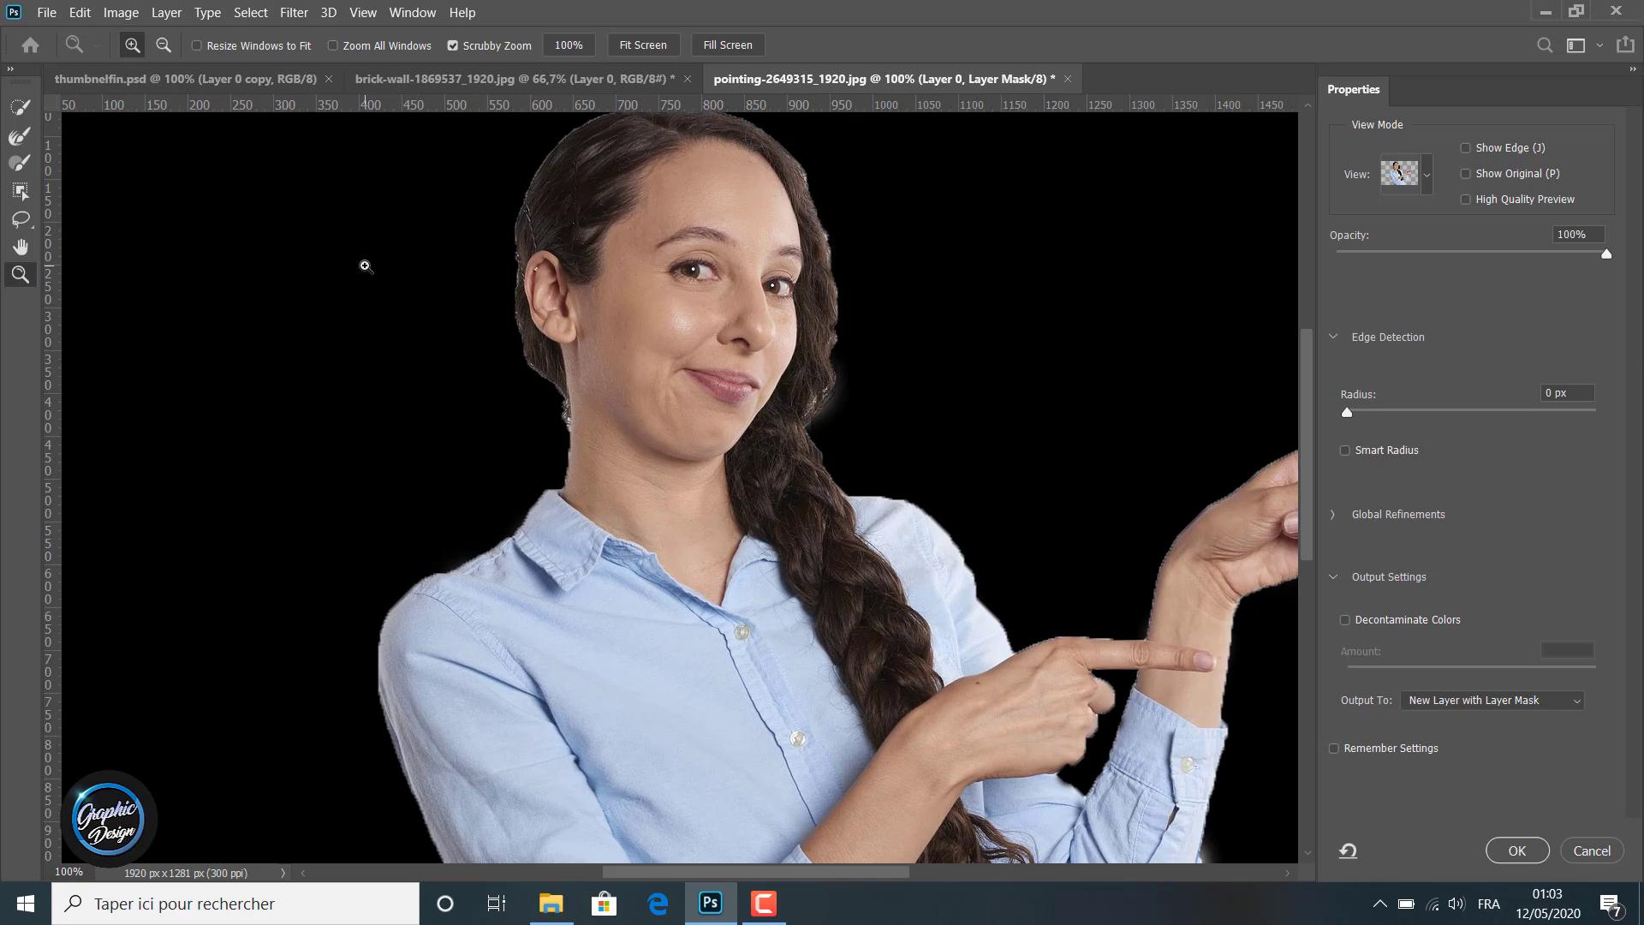
scroll(476, 351, up, 2)
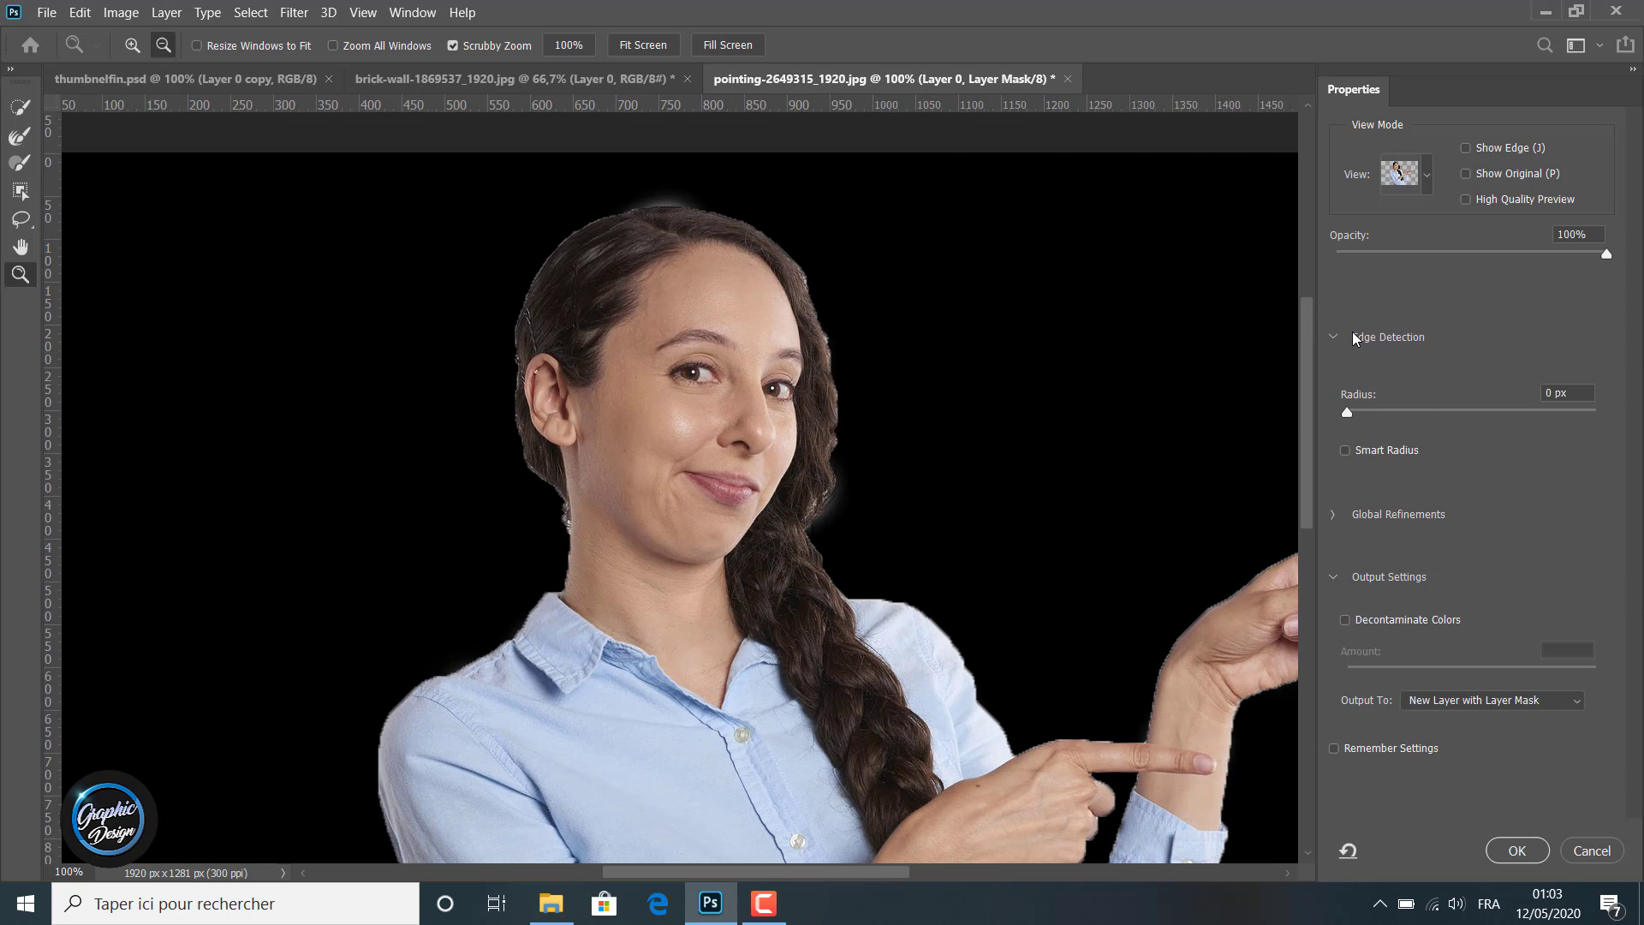
click(1333, 514)
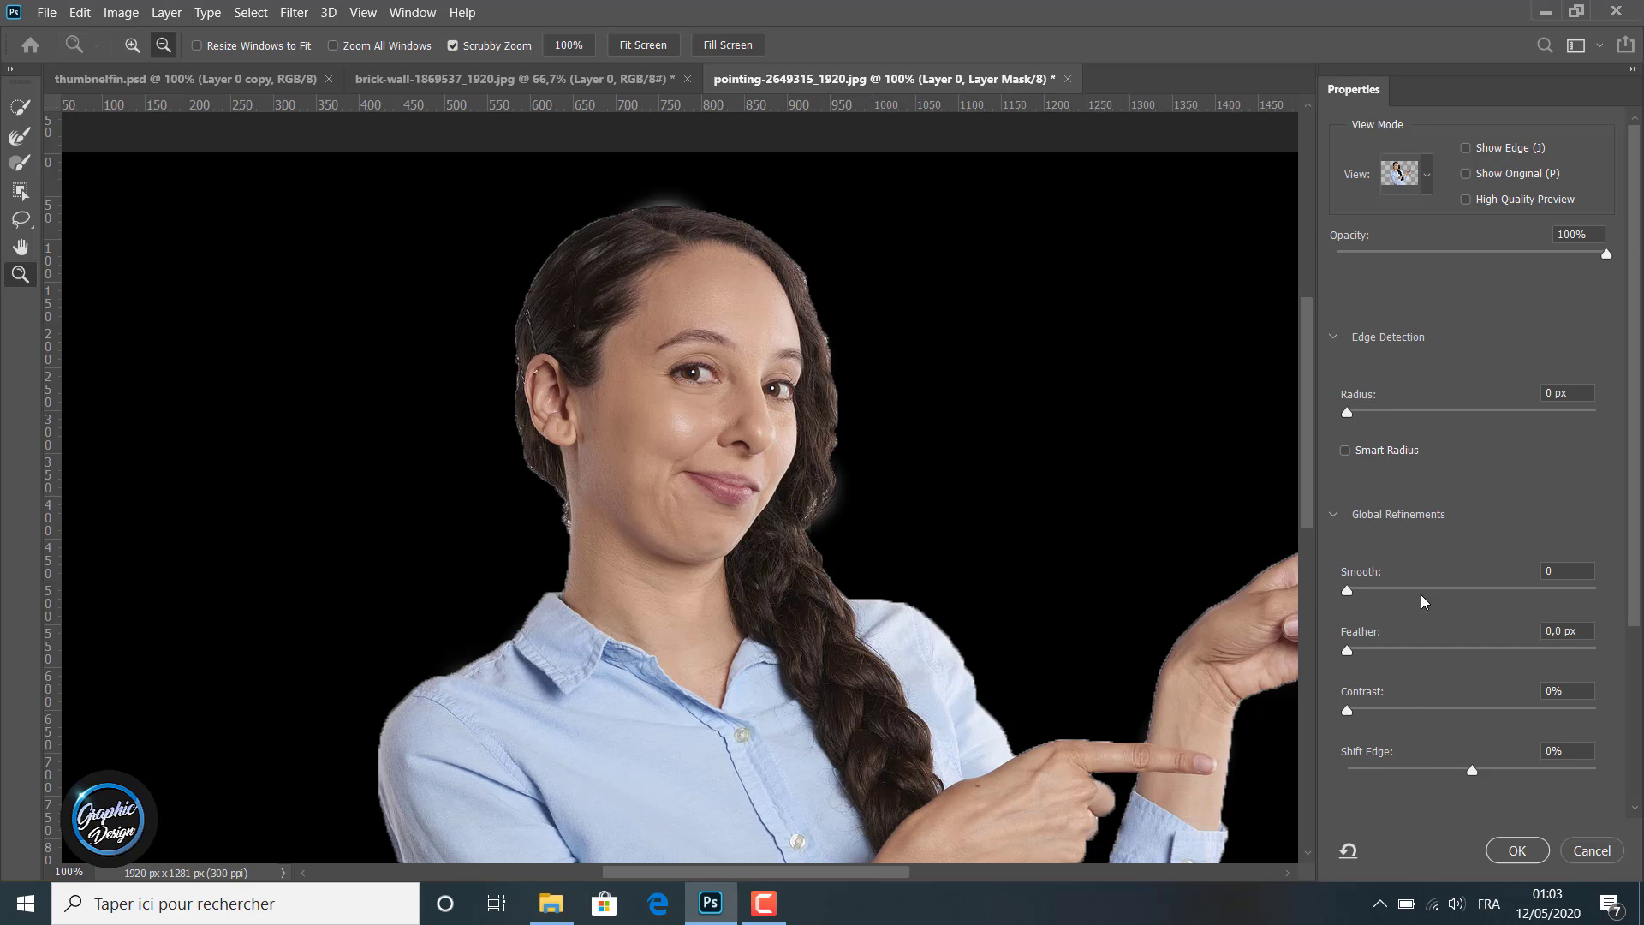
scroll(1426, 588, down, 2)
scroll(1426, 588, down, 5)
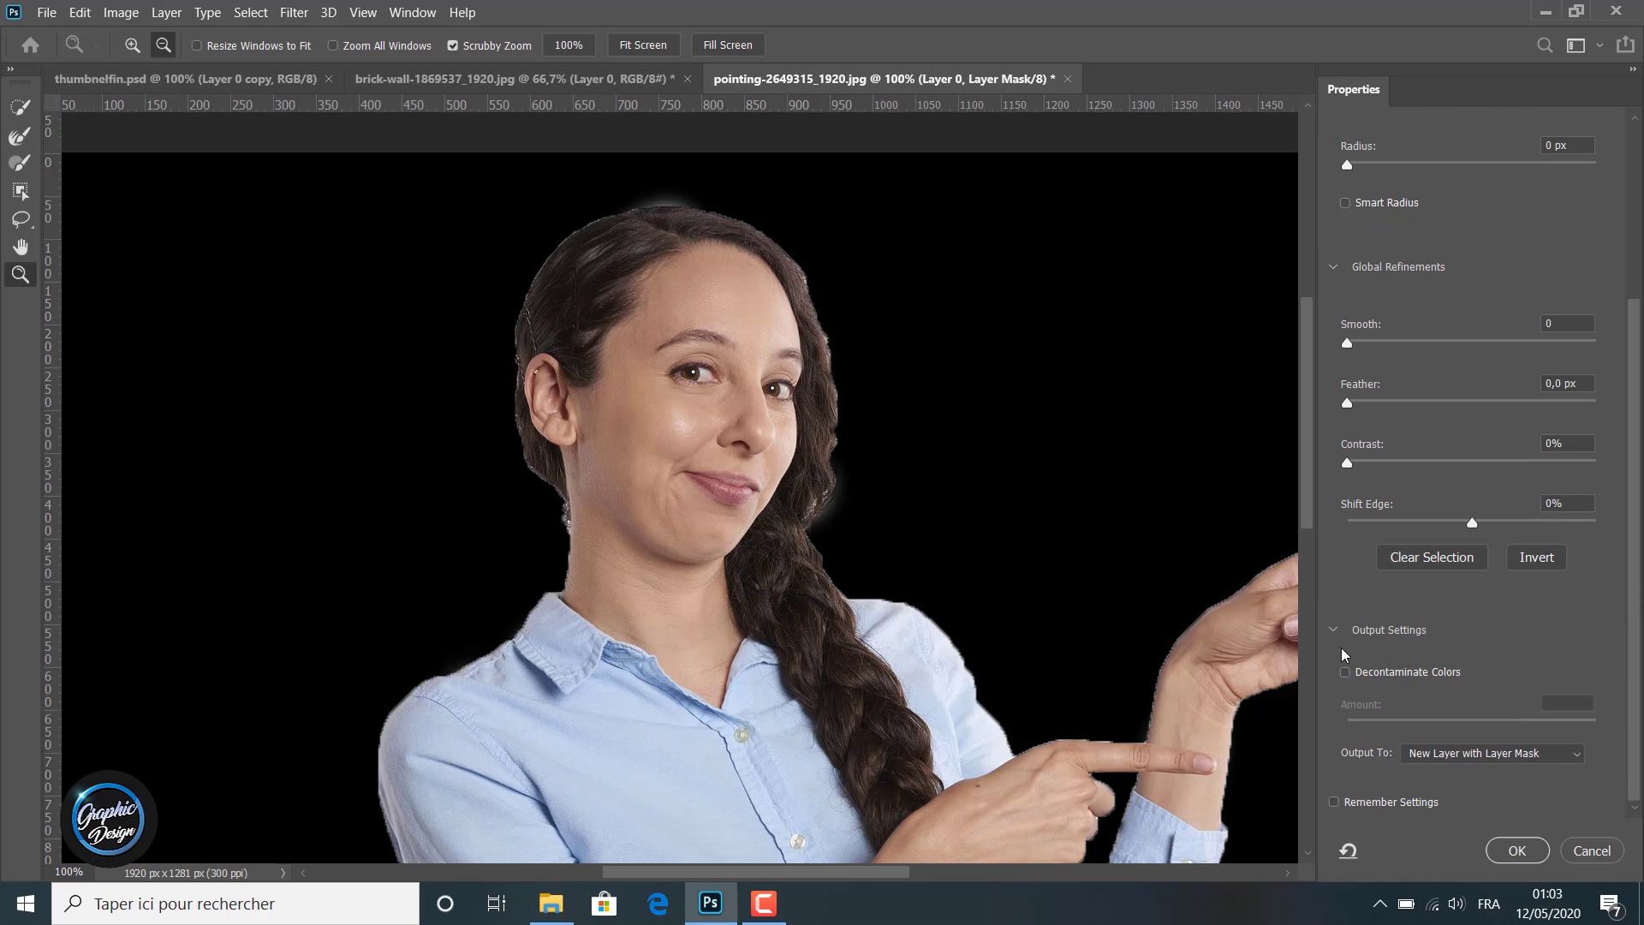
click(1333, 632)
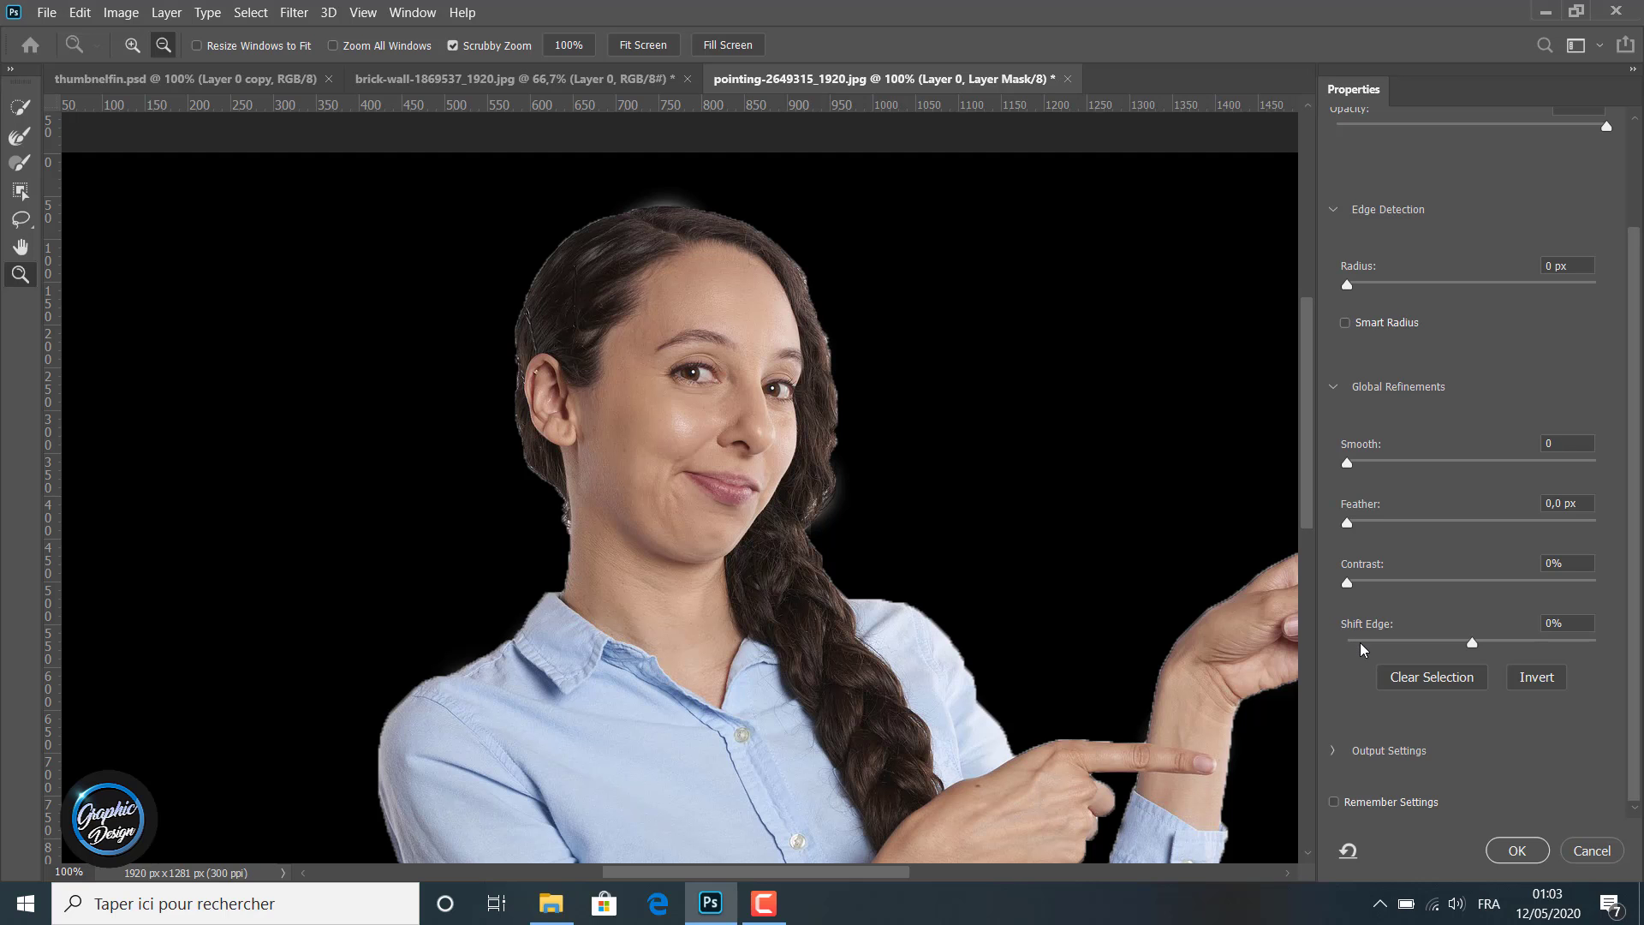
scroll(1364, 718, up, 4)
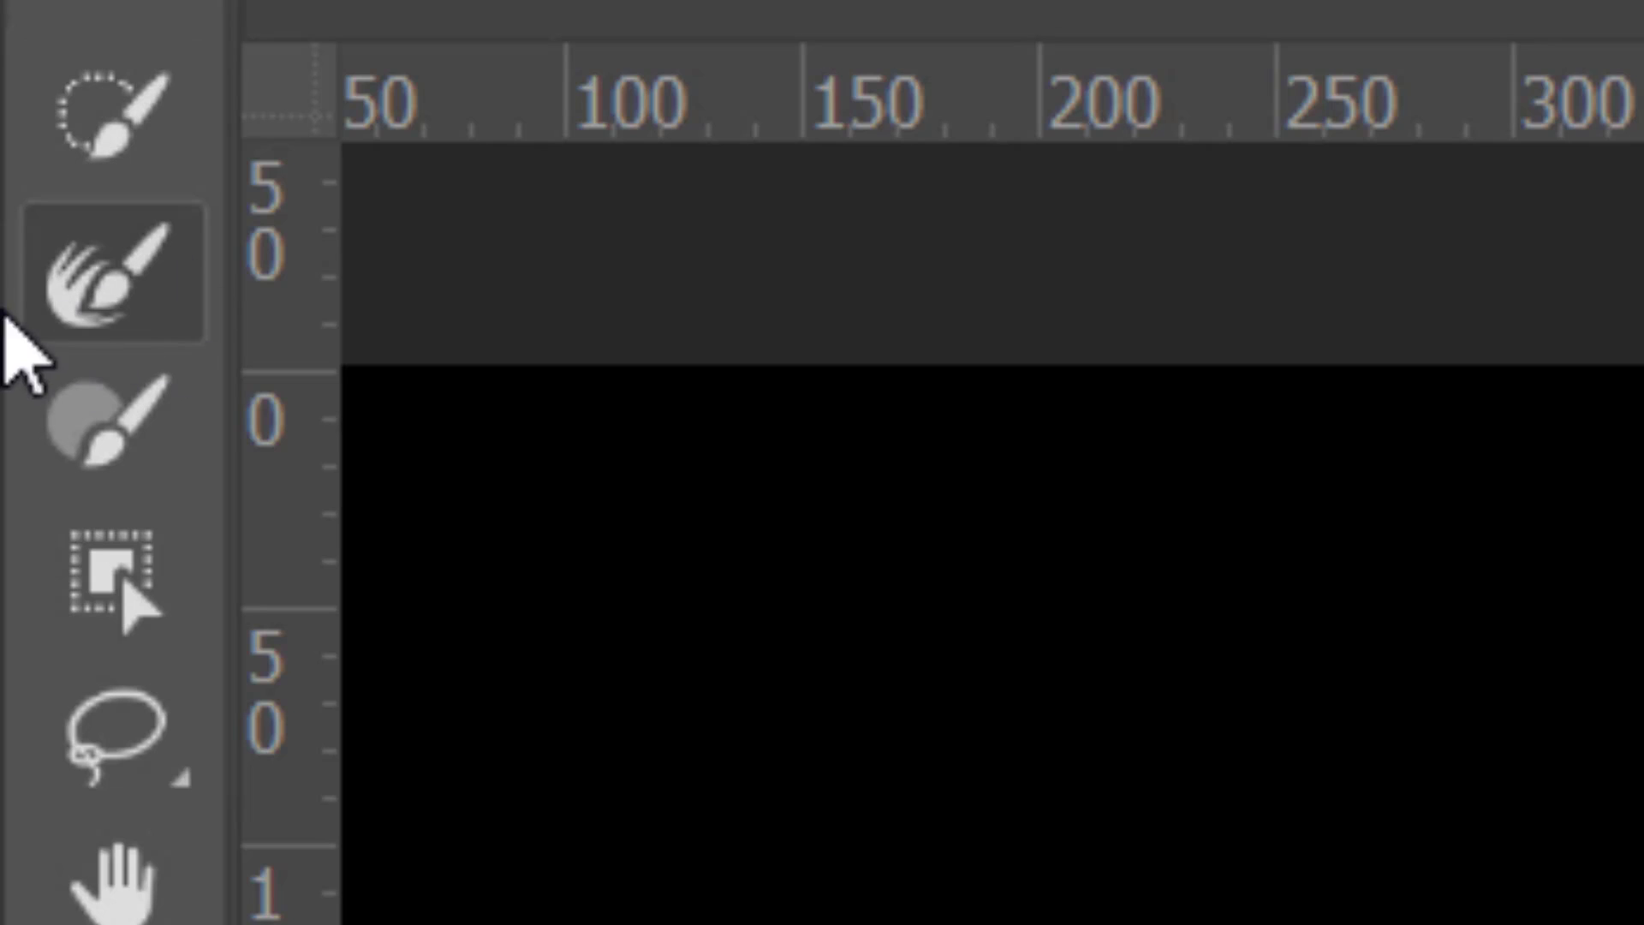
Set up the Refine Edge Brush with a size of 46 px and 53% hardness.
click(96, 257)
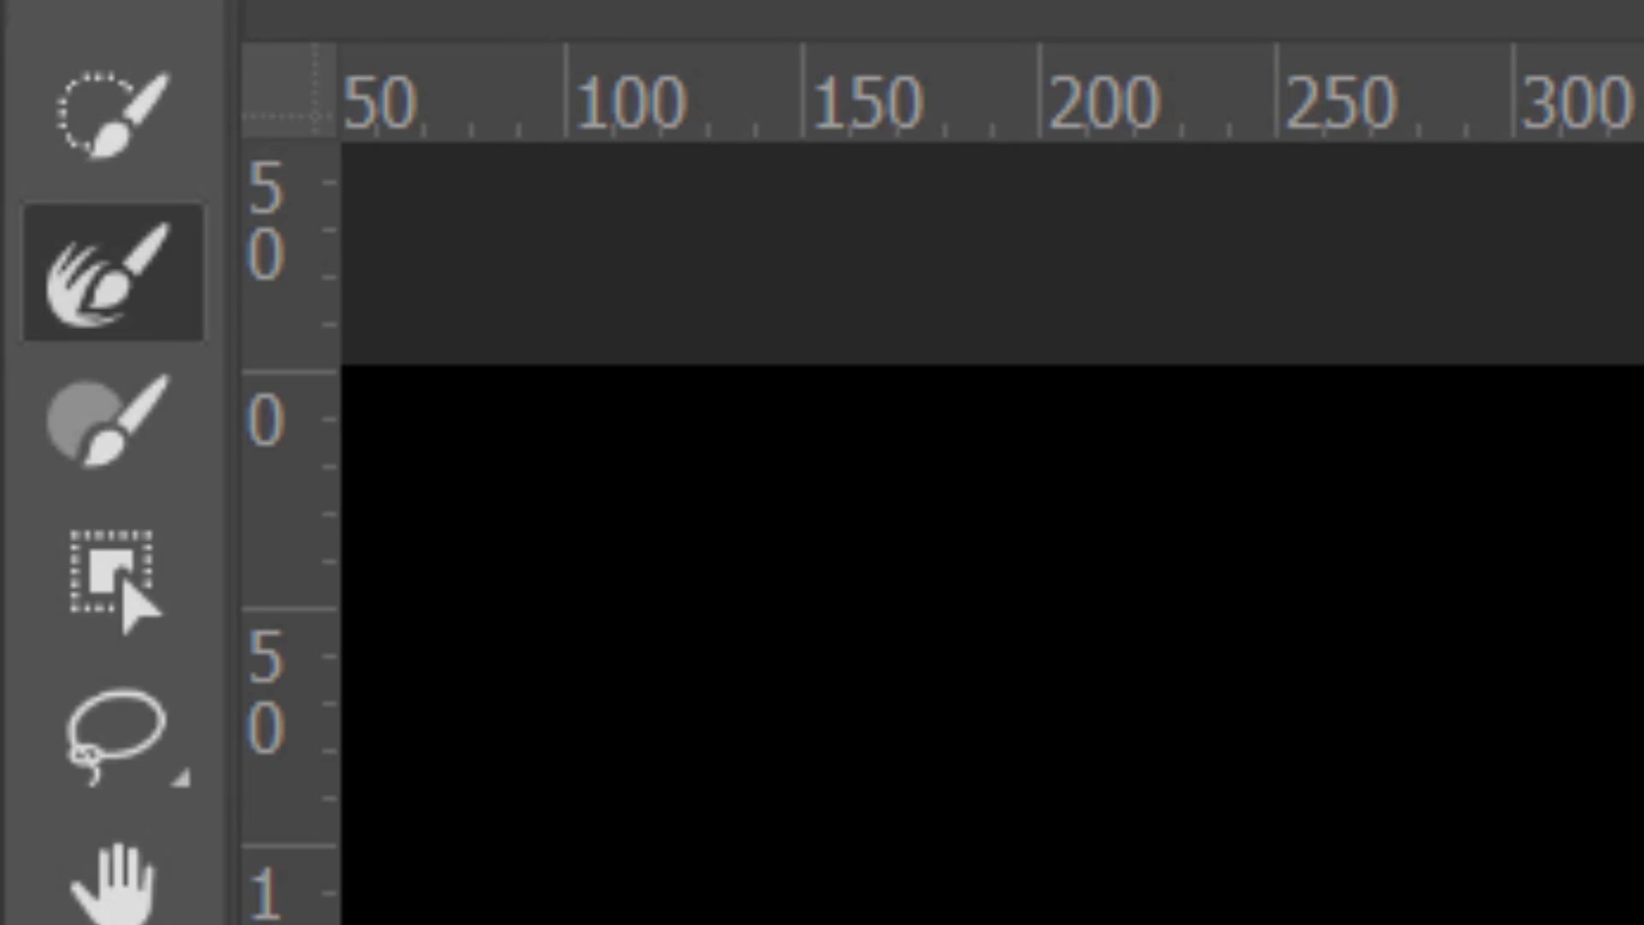
click(224, 44)
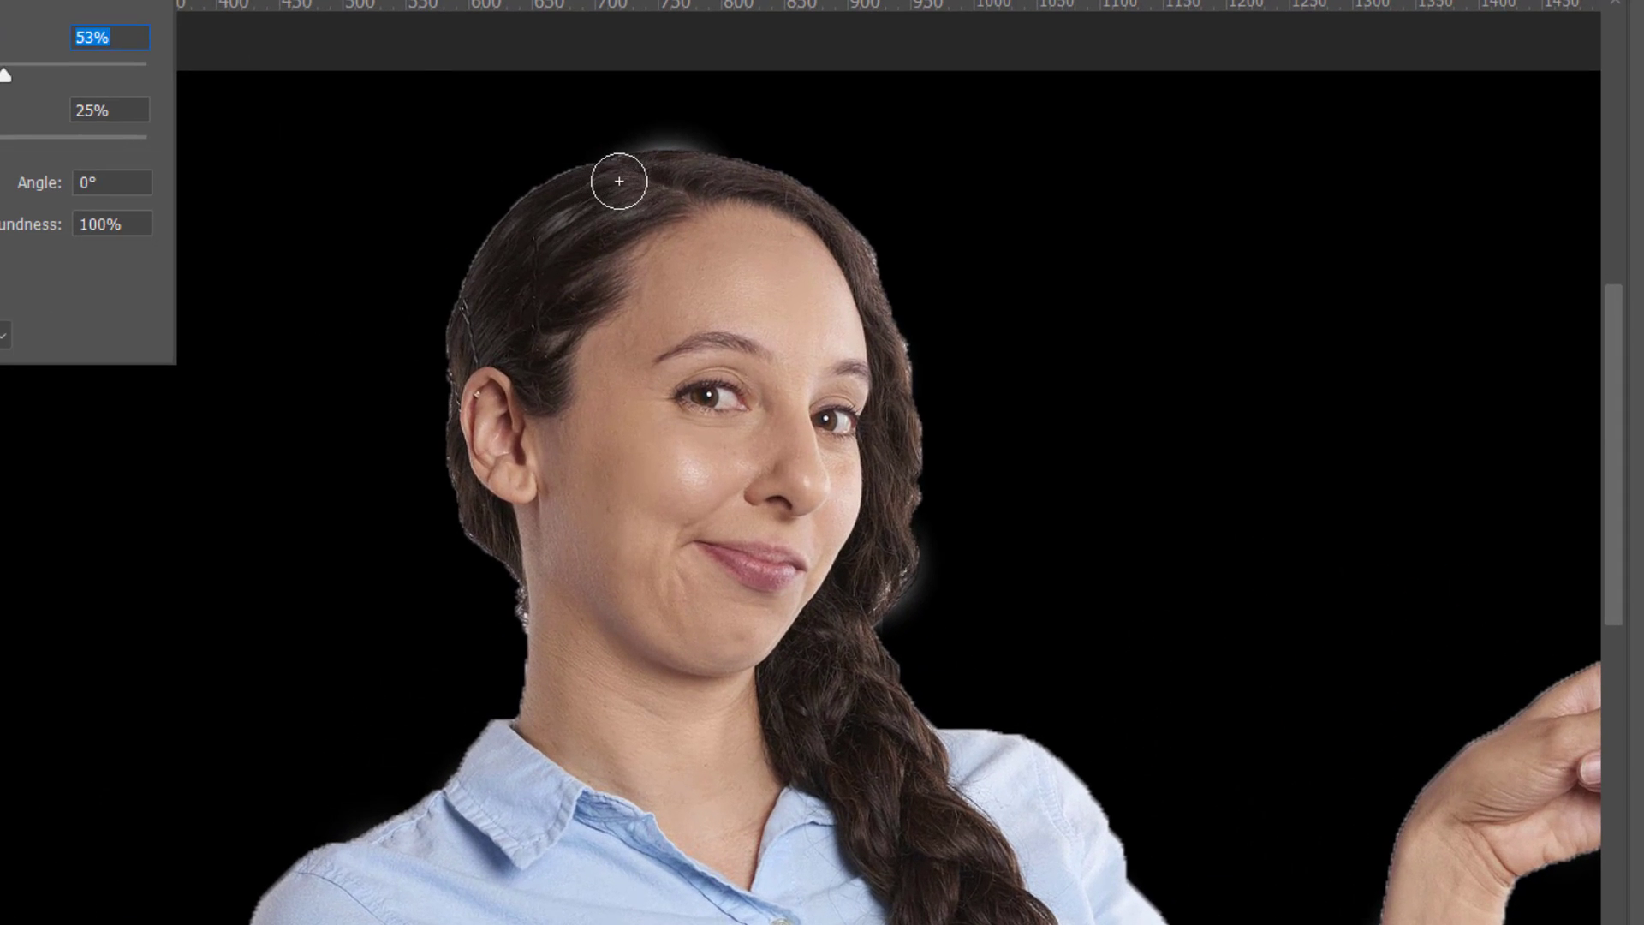
key(Return)
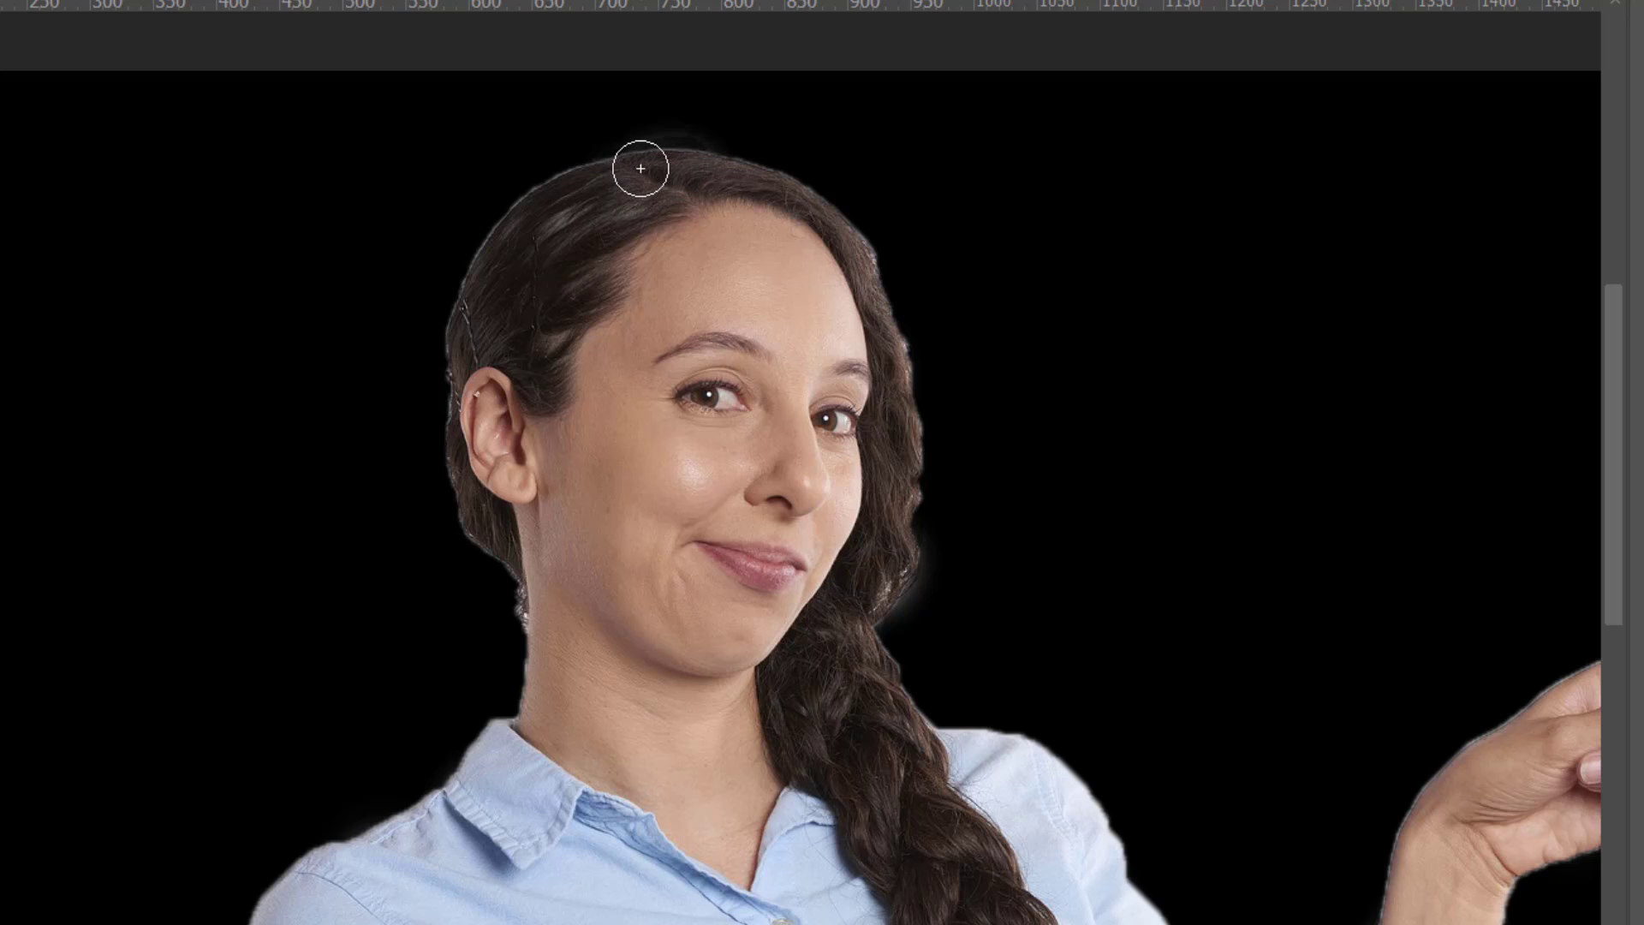
Refine the hair edges along the top and back of the head, the neck, and the outer side of the braid.
mouse_move(641, 169)
mouse_down()
mouse_move(550, 333)
mouse_move(531, 230)
mouse_move(571, 213)
mouse_up()
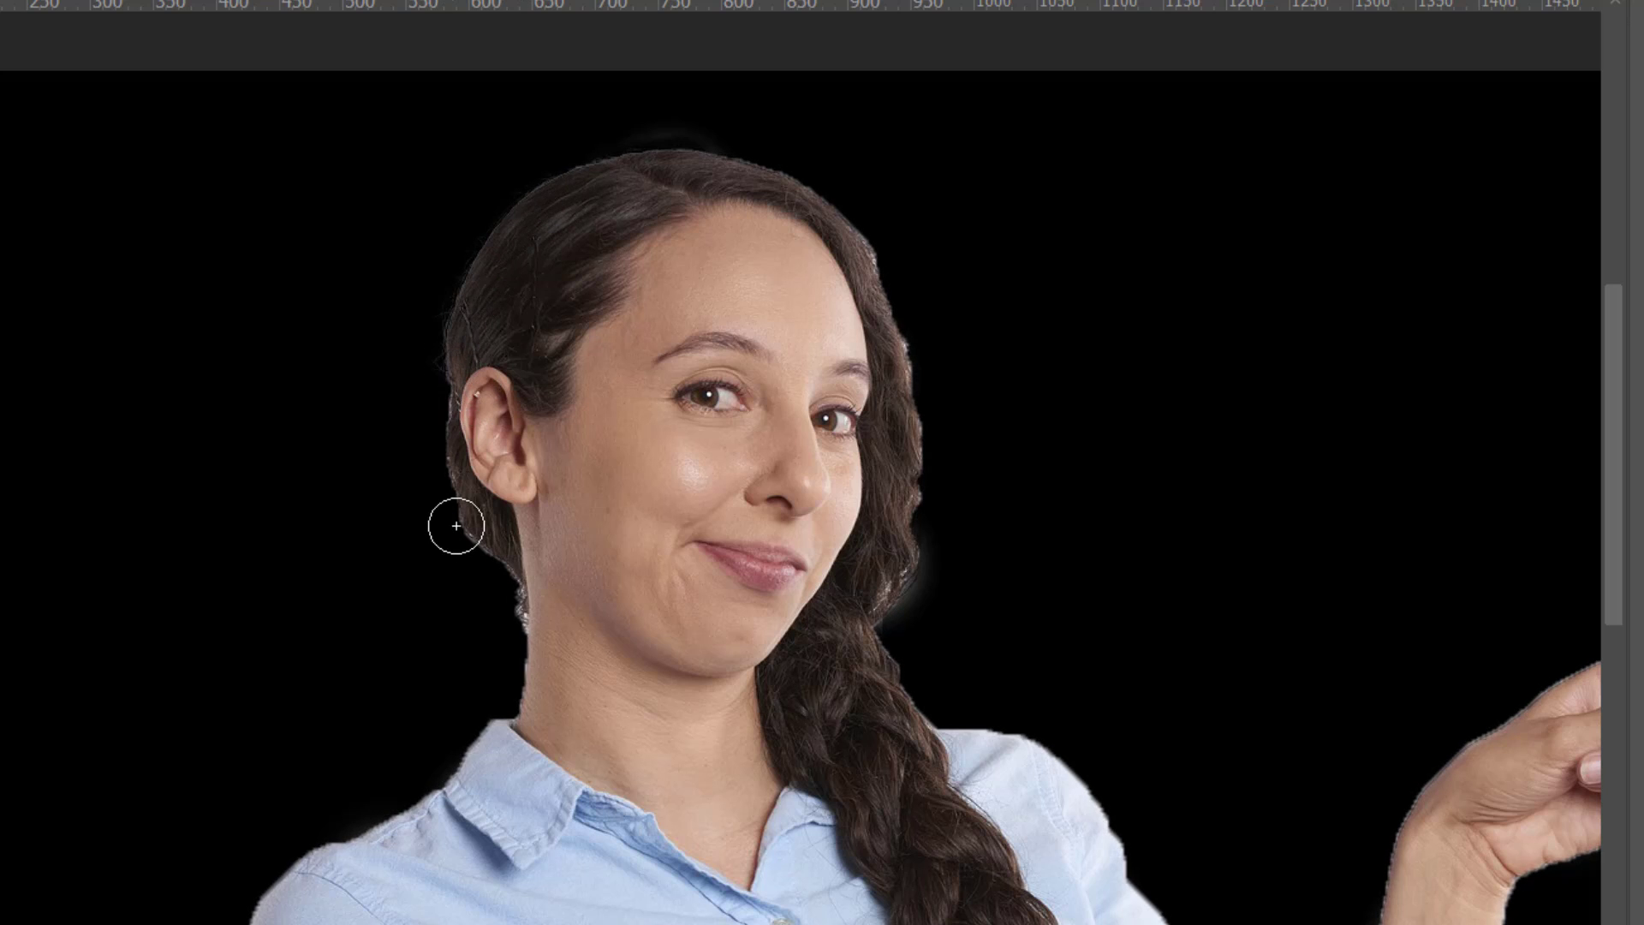
mouse_move(455, 522)
mouse_down()
mouse_move(442, 455)
mouse_move(452, 506)
mouse_up()
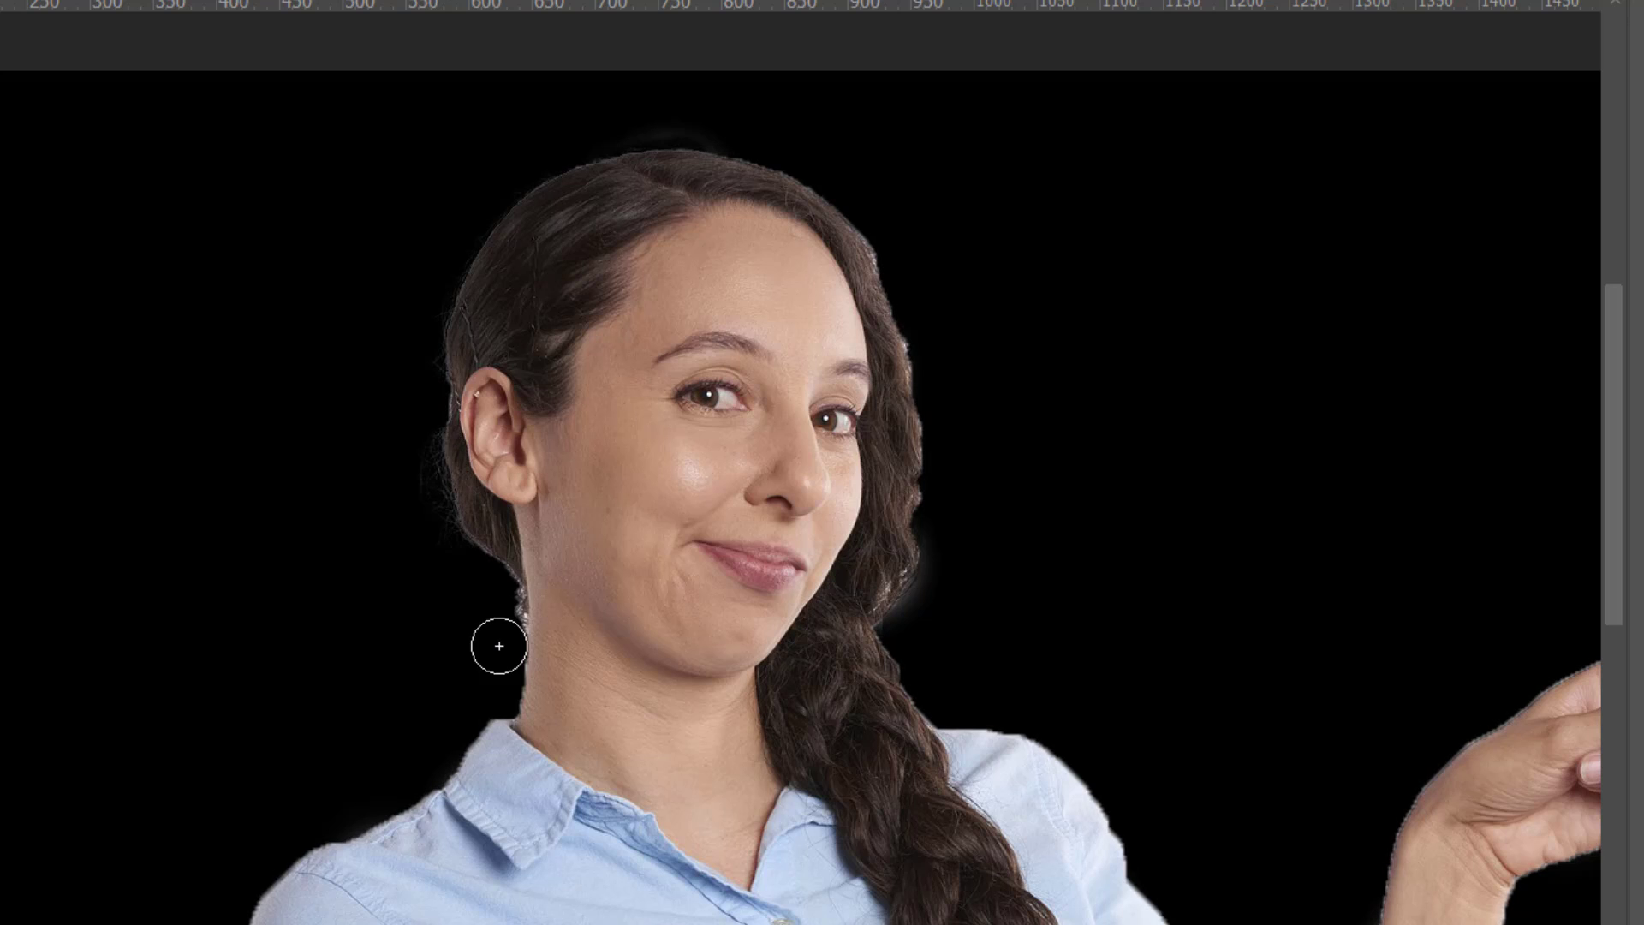
mouse_move(499, 646)
mouse_down()
mouse_move(504, 591)
mouse_move(505, 742)
mouse_up()
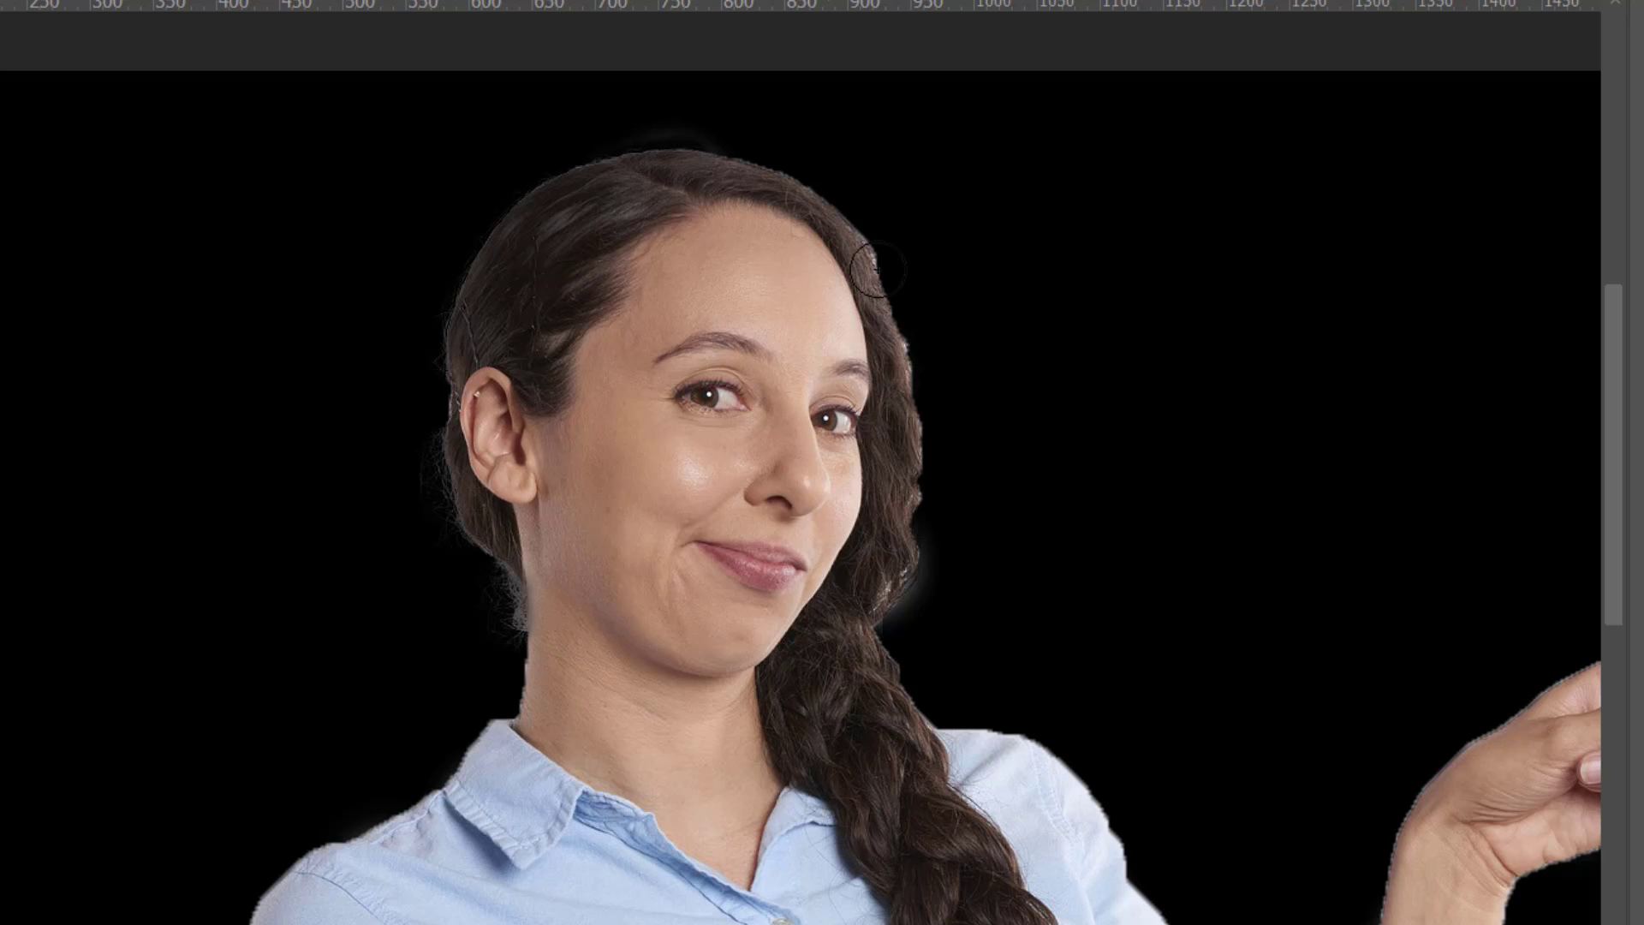
mouse_move(856, 214)
mouse_down()
mouse_move(880, 240)
mouse_move(969, 554)
mouse_move(964, 576)
mouse_move(904, 326)
mouse_move(935, 683)
mouse_move(920, 447)
mouse_move(908, 545)
mouse_up()
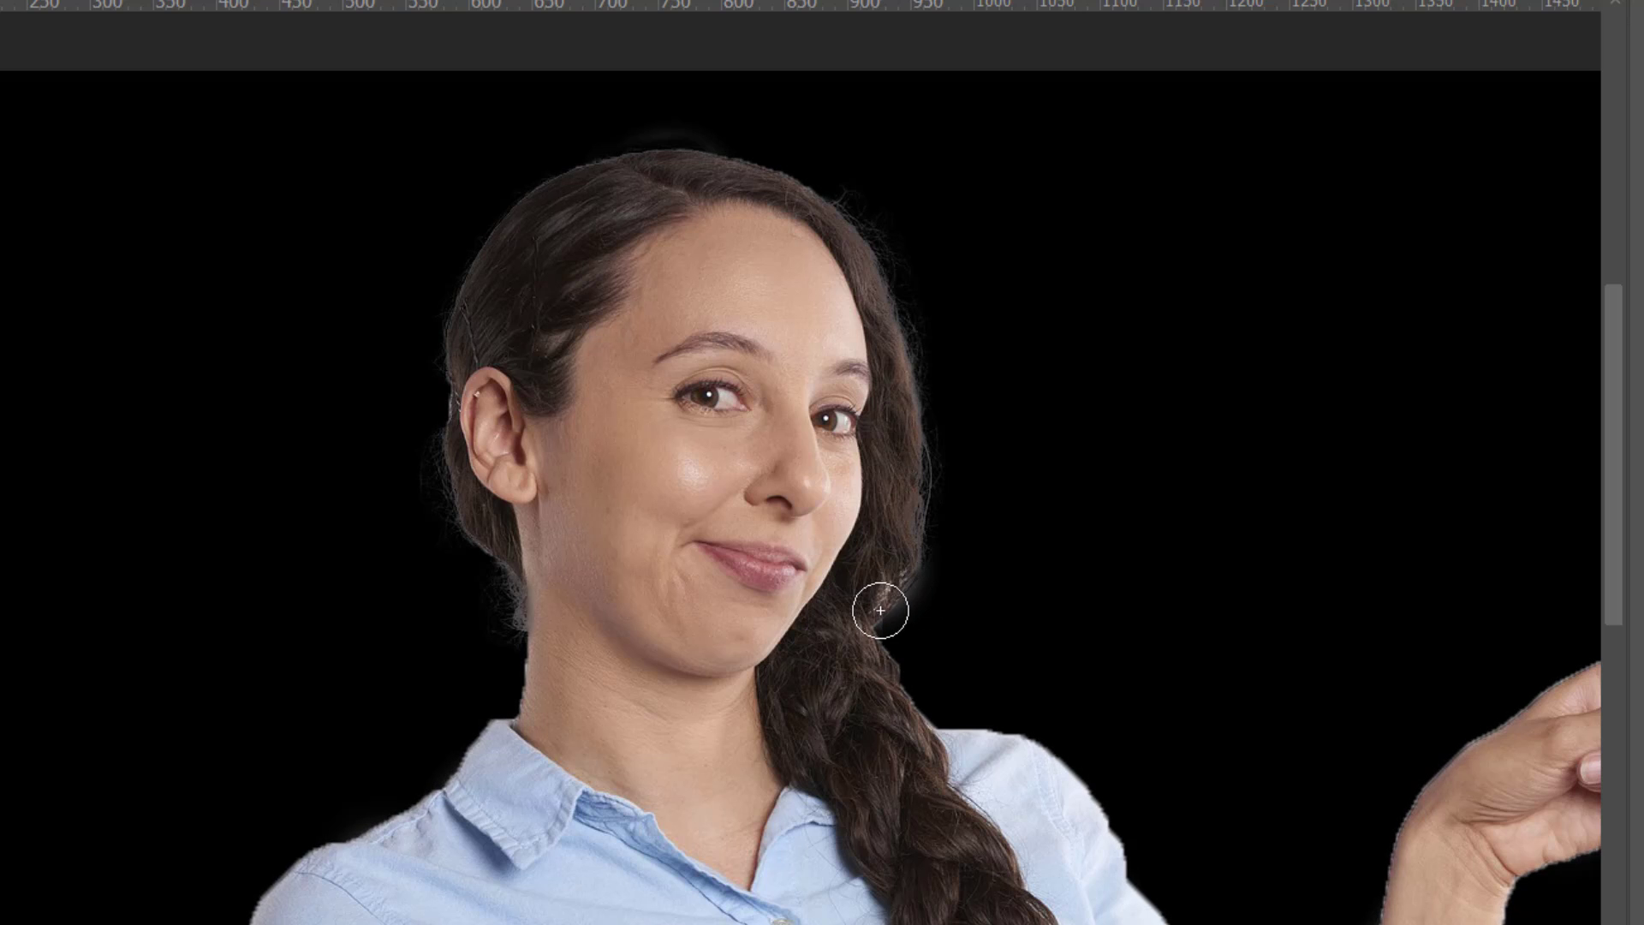
drag(879, 610, 899, 571)
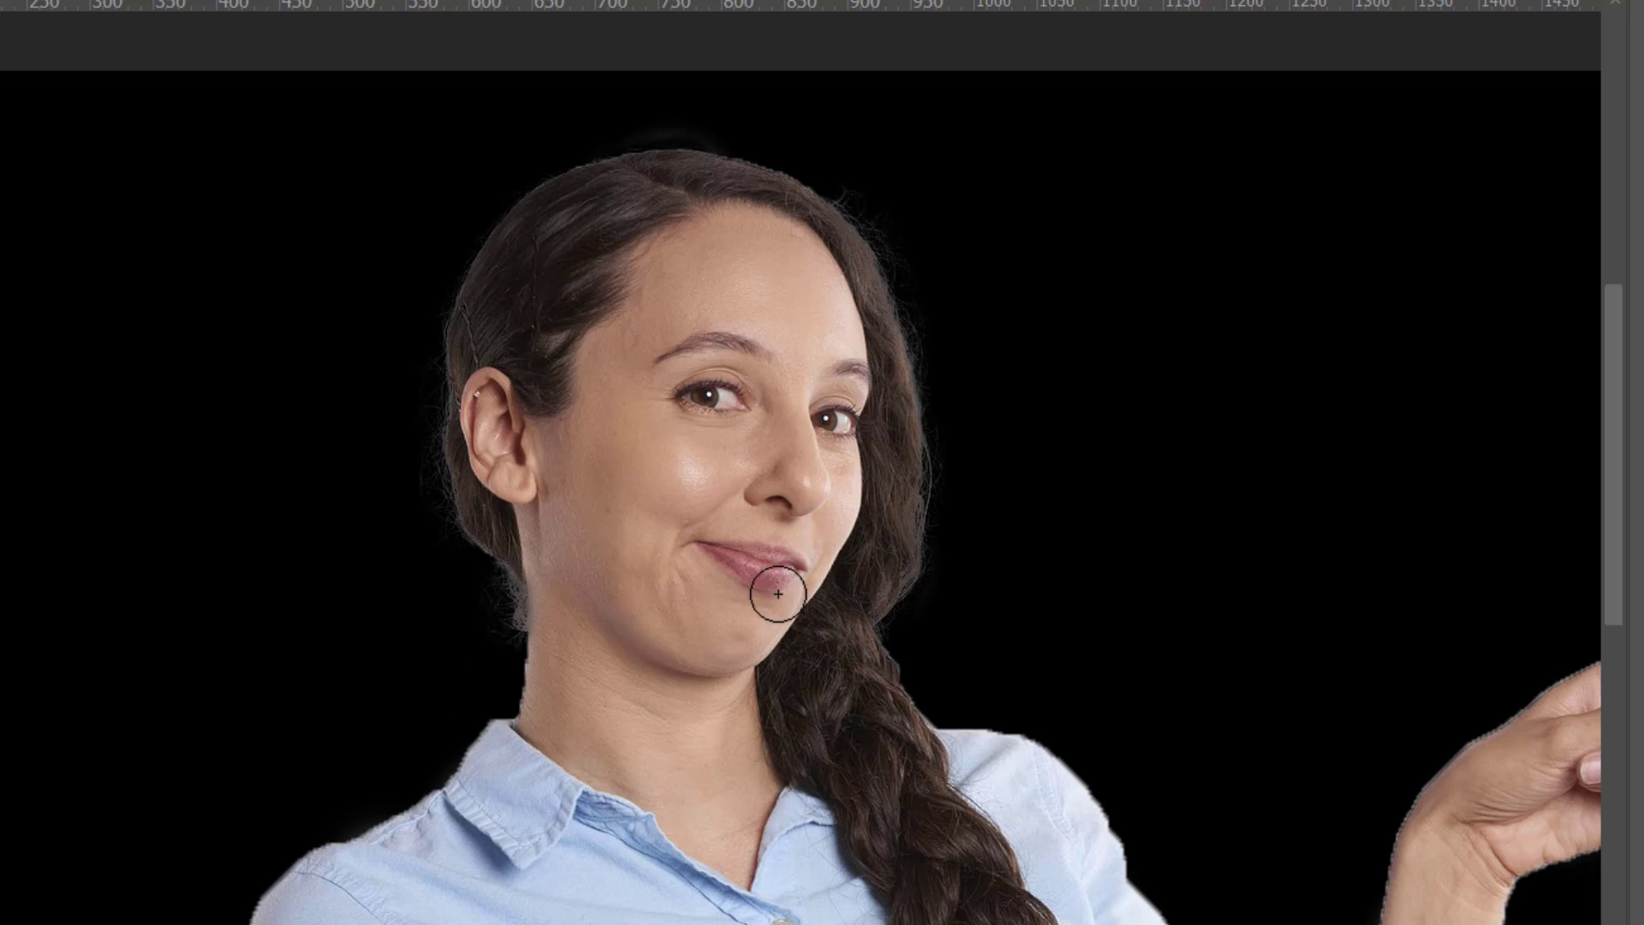
scroll(775, 583, down, 2)
scroll(778, 585, down, 2)
scroll(779, 585, up, 4)
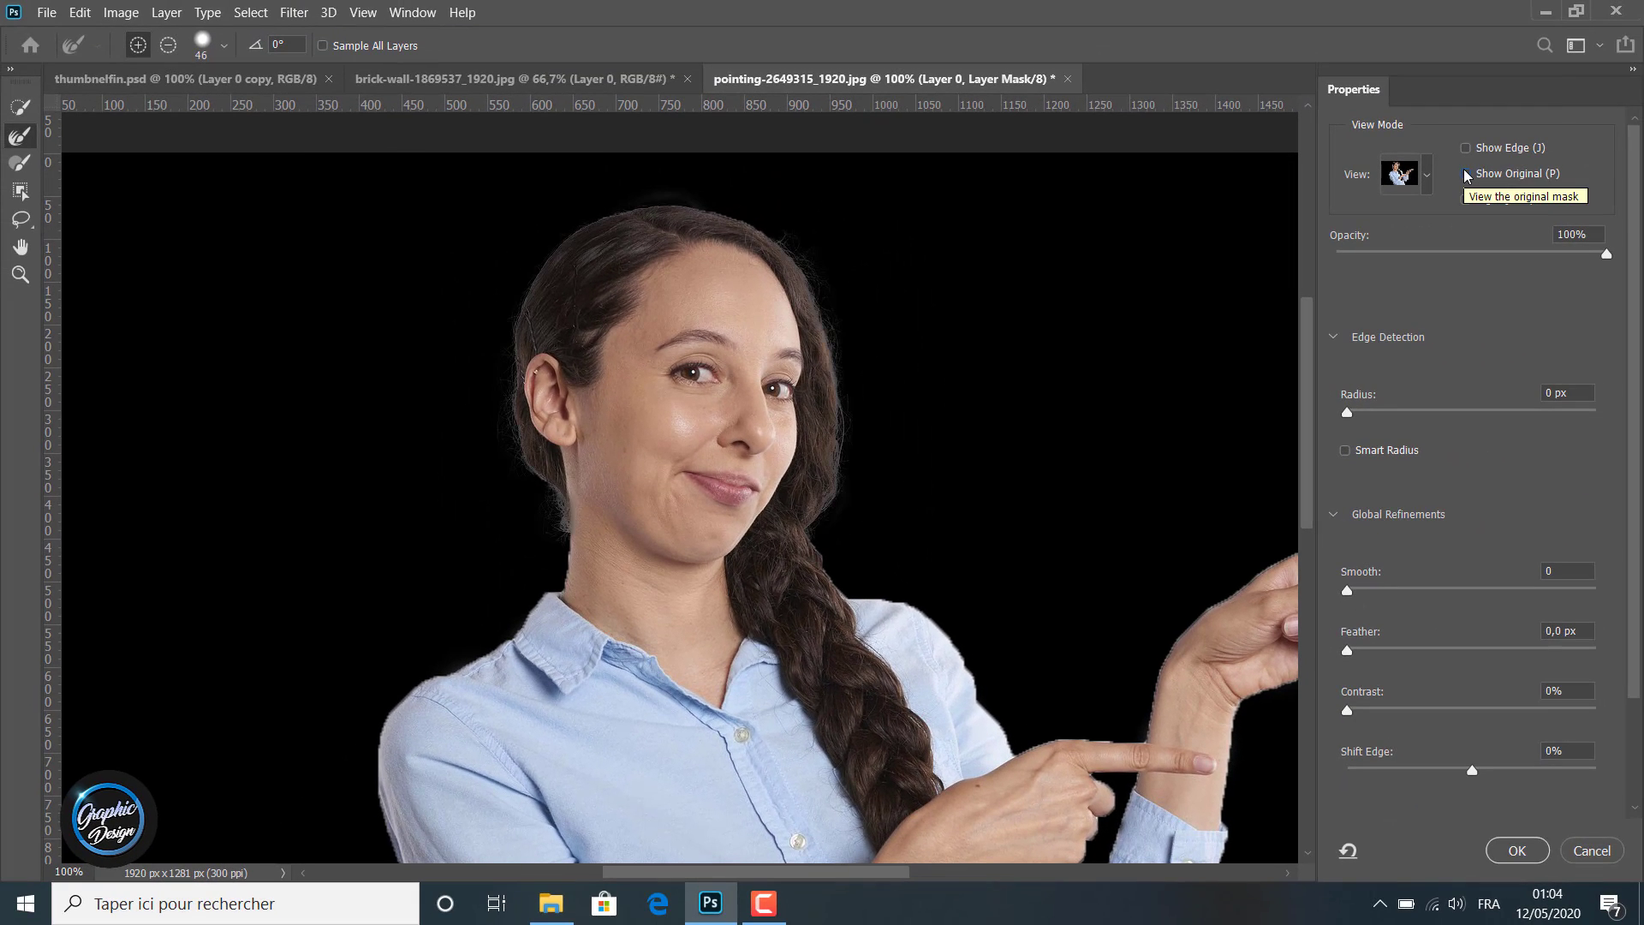
Compare the refined hair edges with the original mask several times.
click(1466, 174)
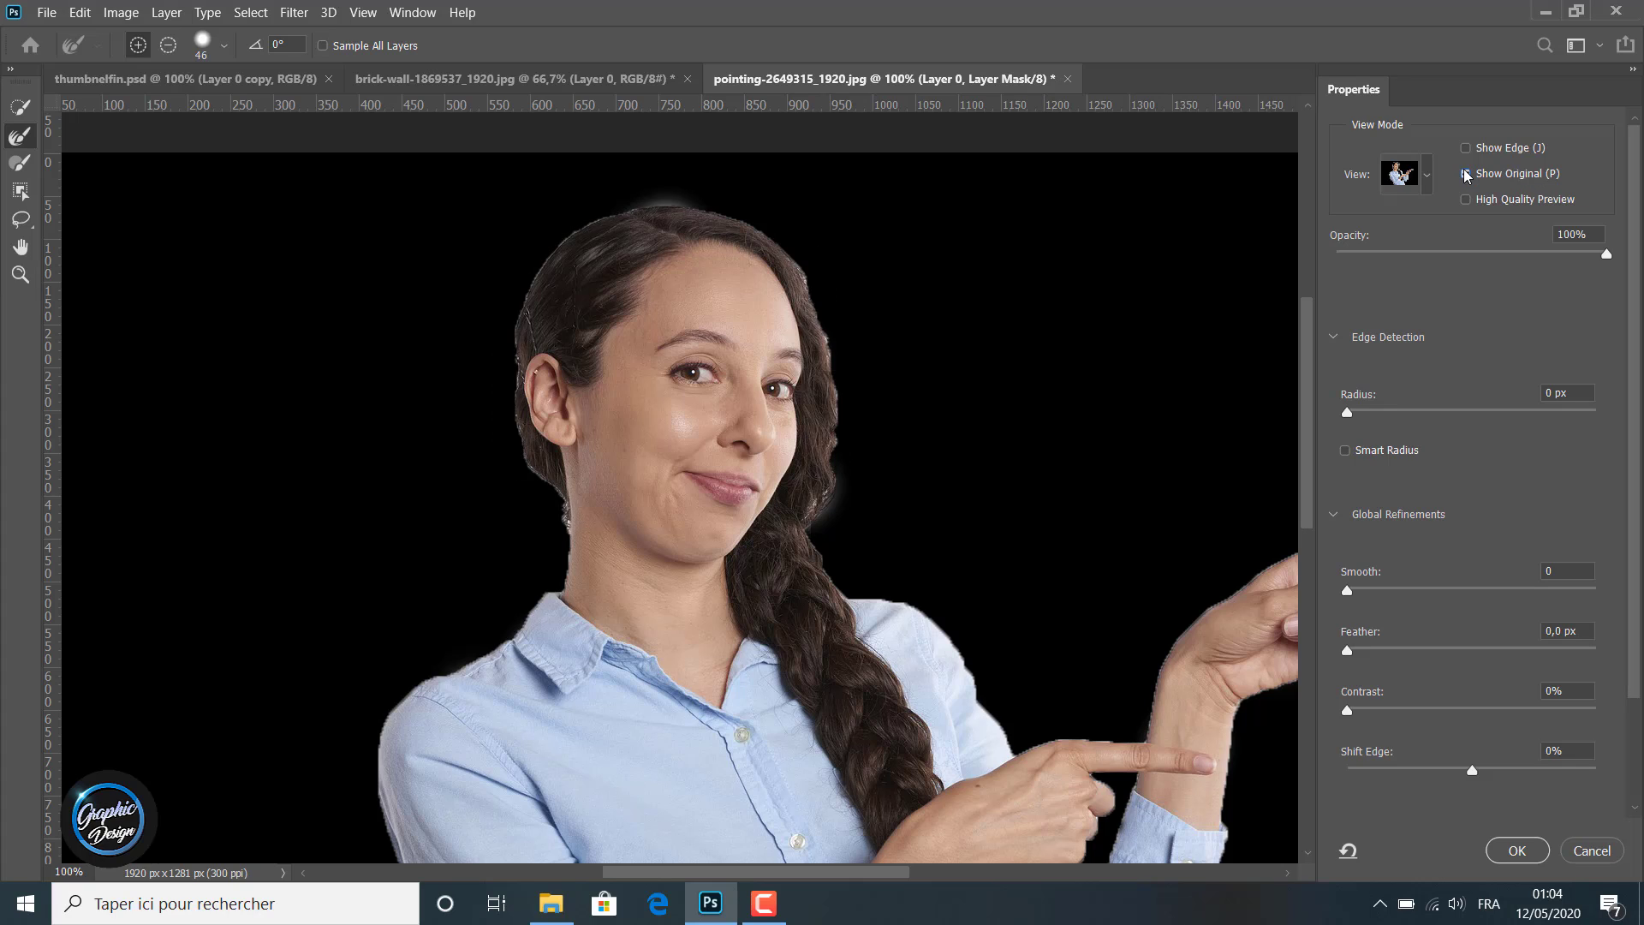
click(1465, 174)
click(1464, 172)
click(1463, 172)
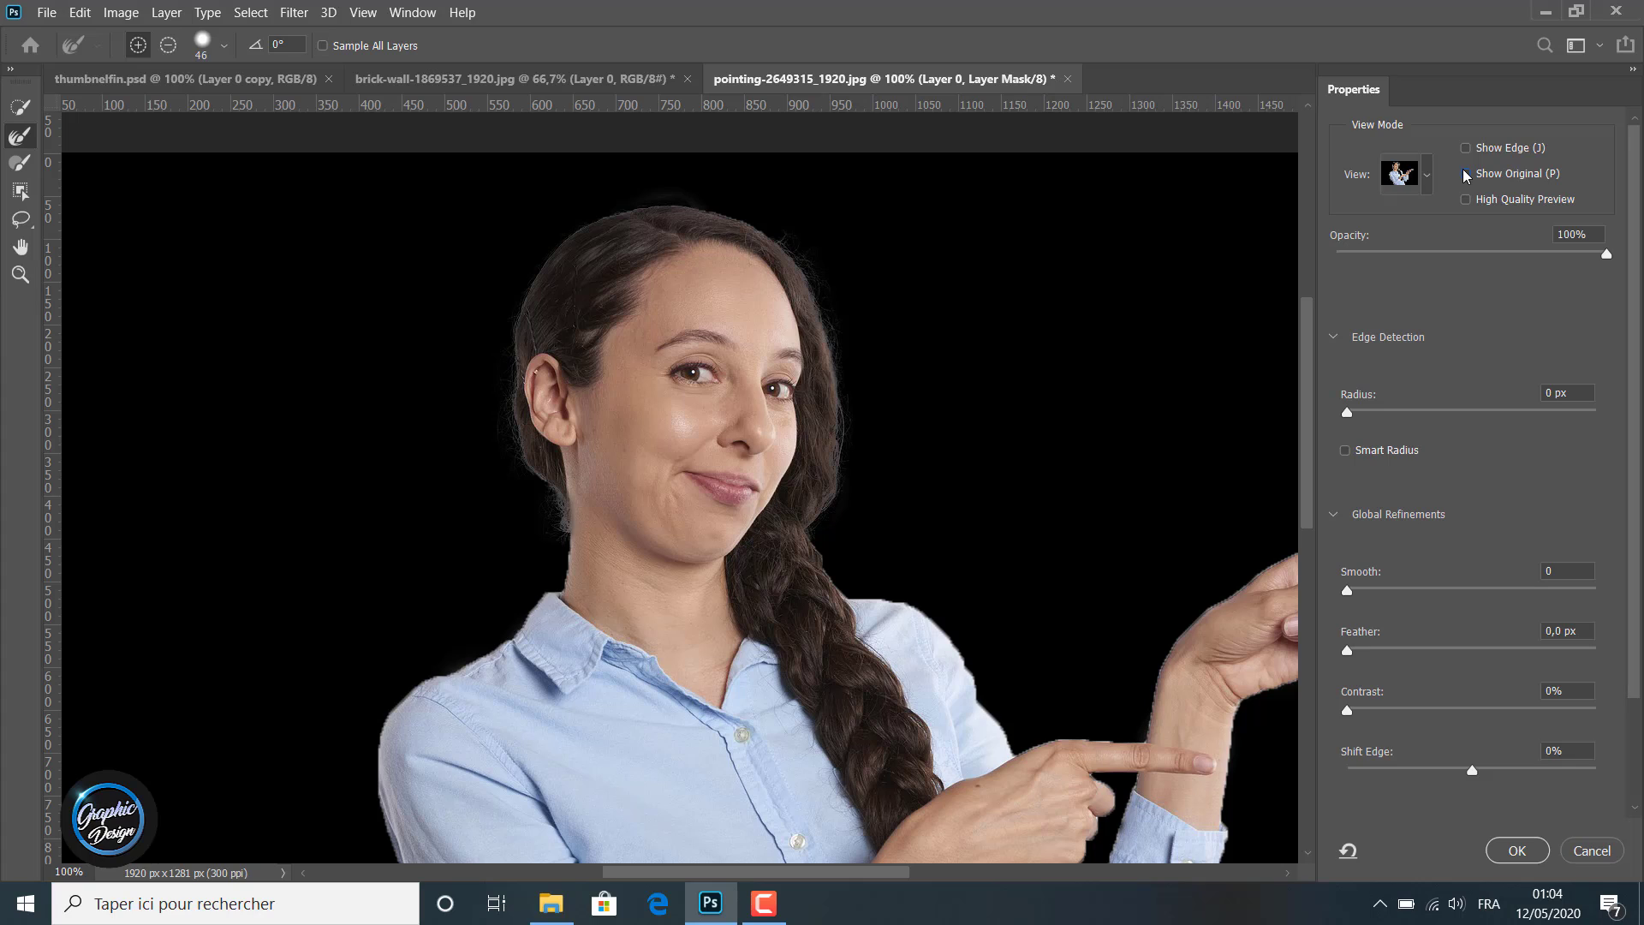
click(1464, 172)
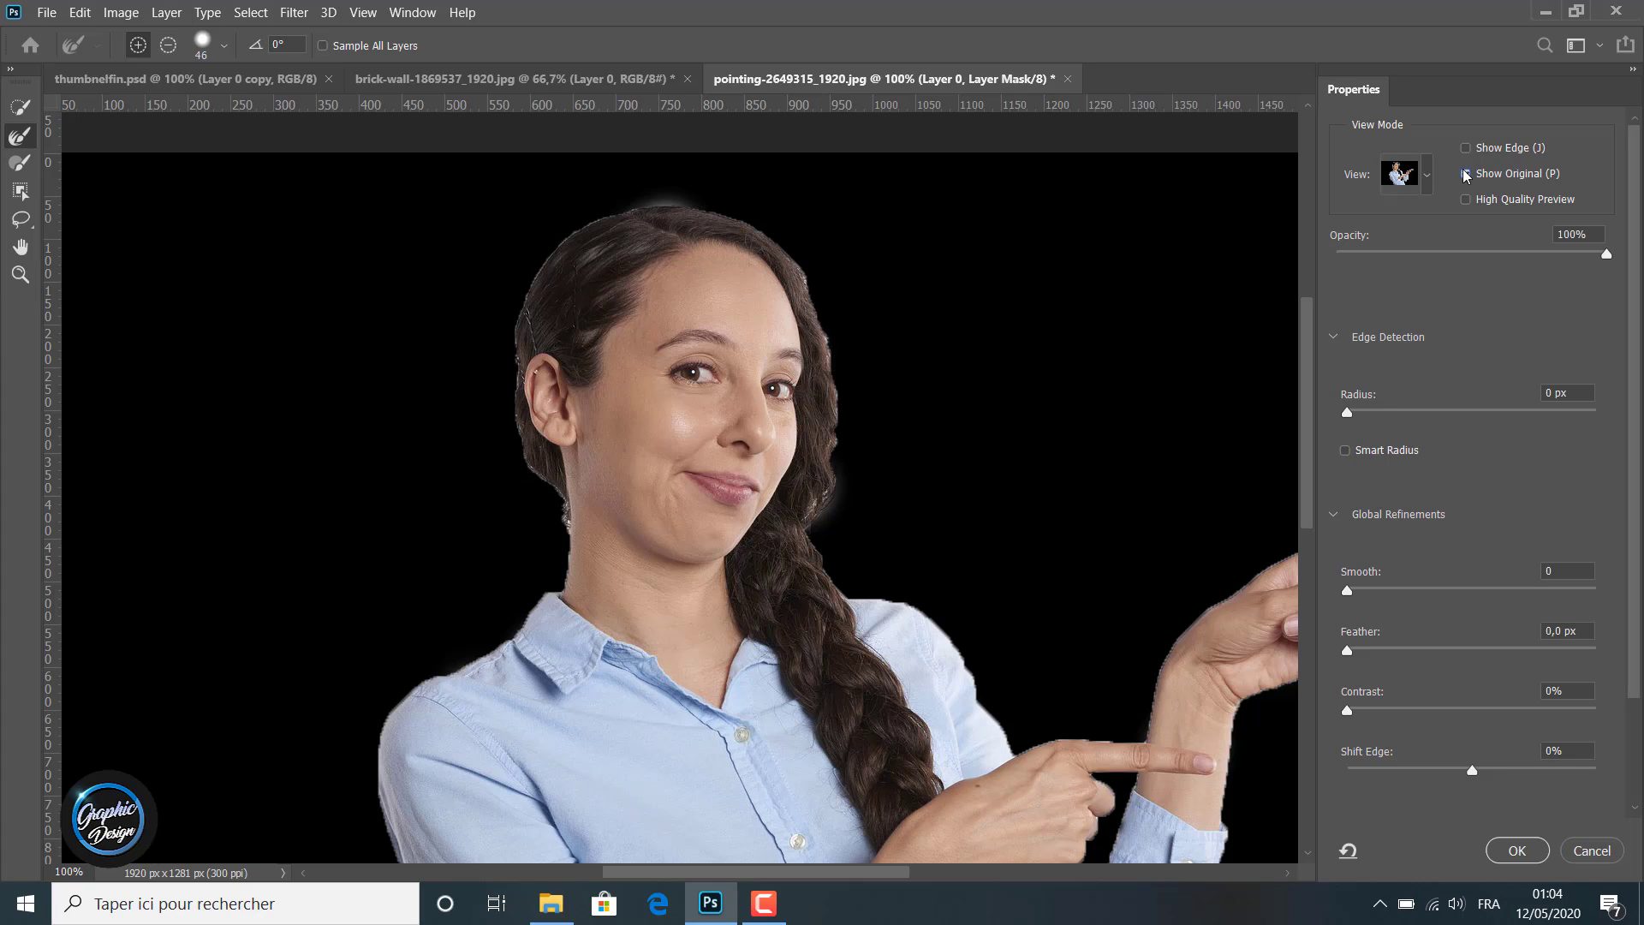
click(1464, 172)
click(1463, 172)
click(1464, 174)
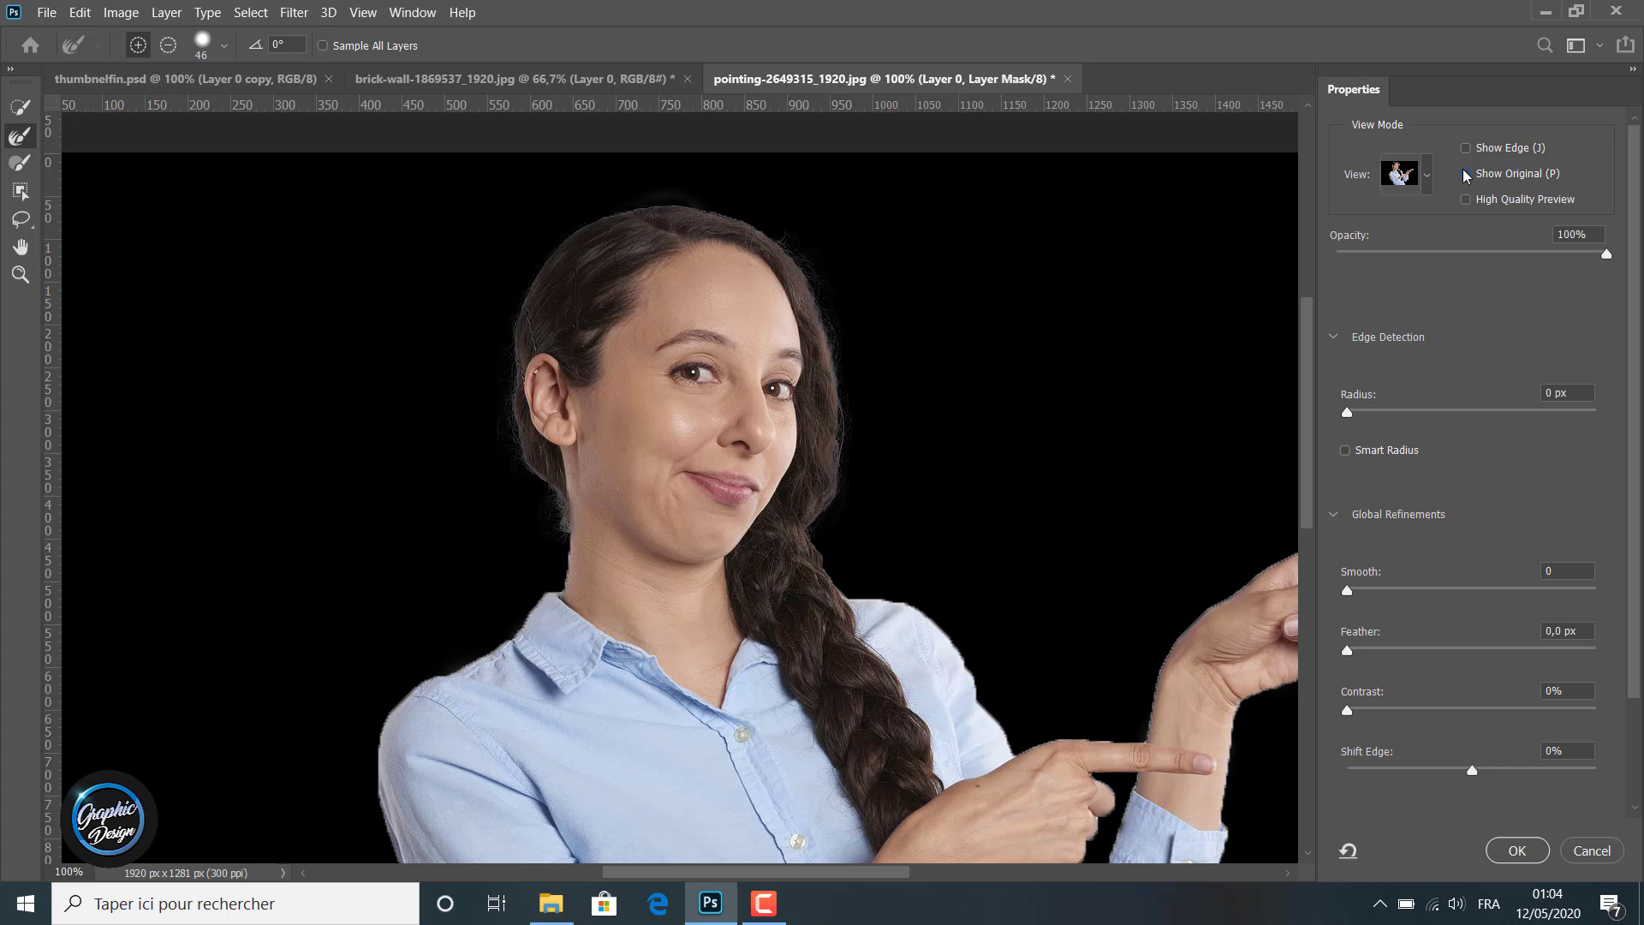
click(1463, 172)
click(1464, 172)
click(1466, 175)
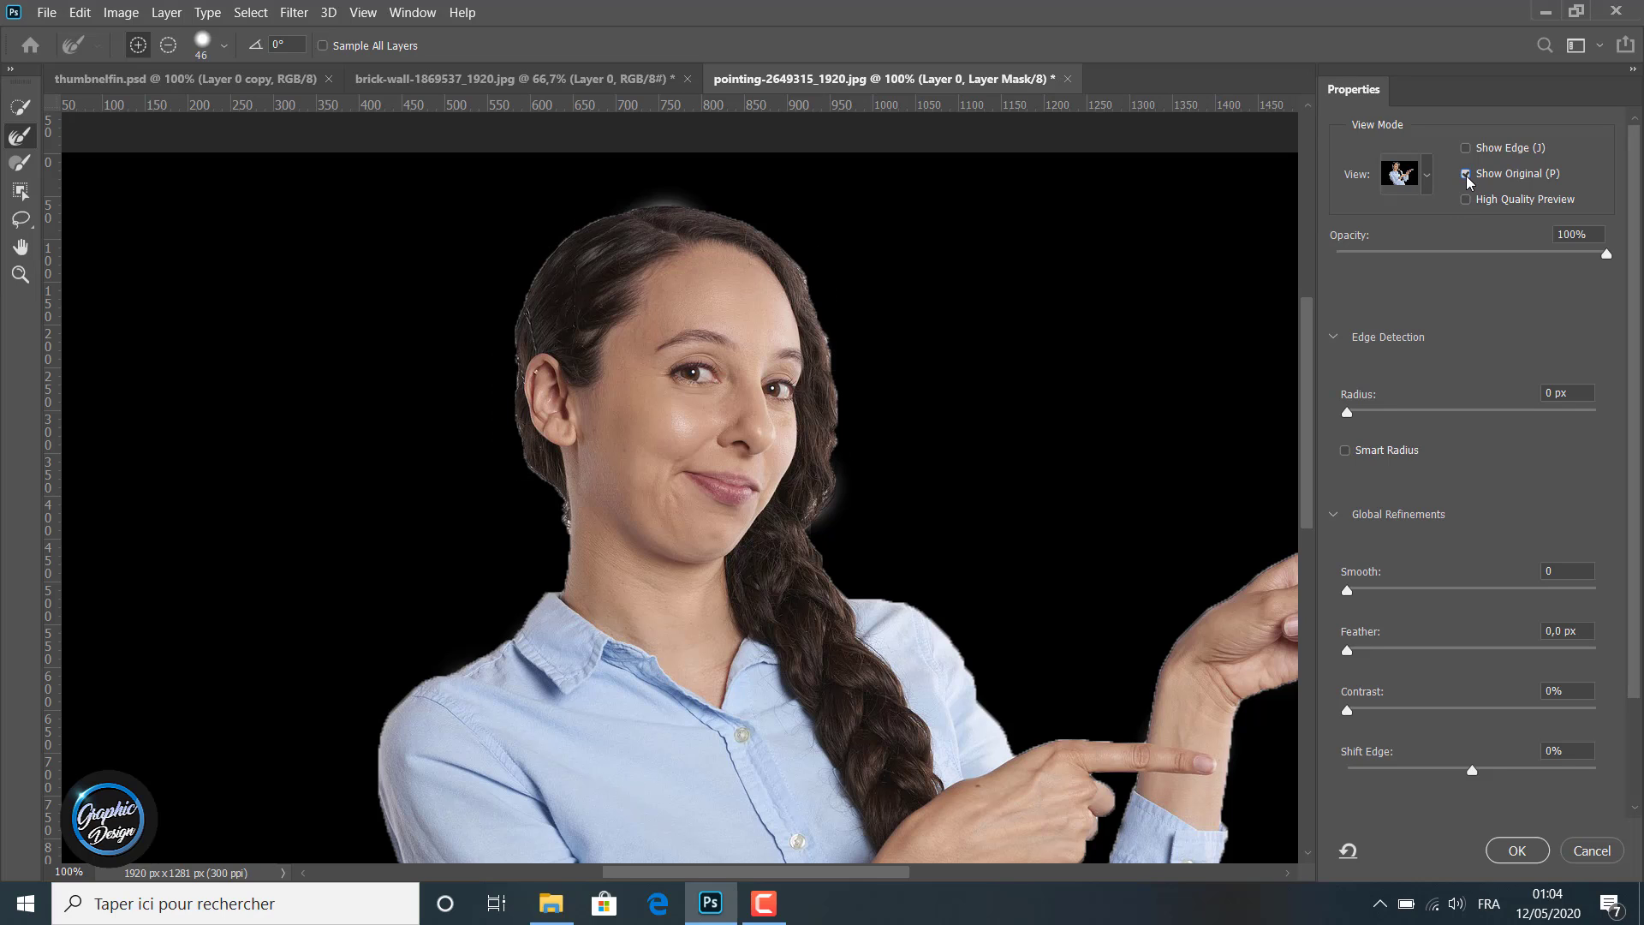
Set up the mask Brush tool in add mode with a size of 53 px.
scroll(1054, 483, down, 1)
scroll(879, 505, down, 4)
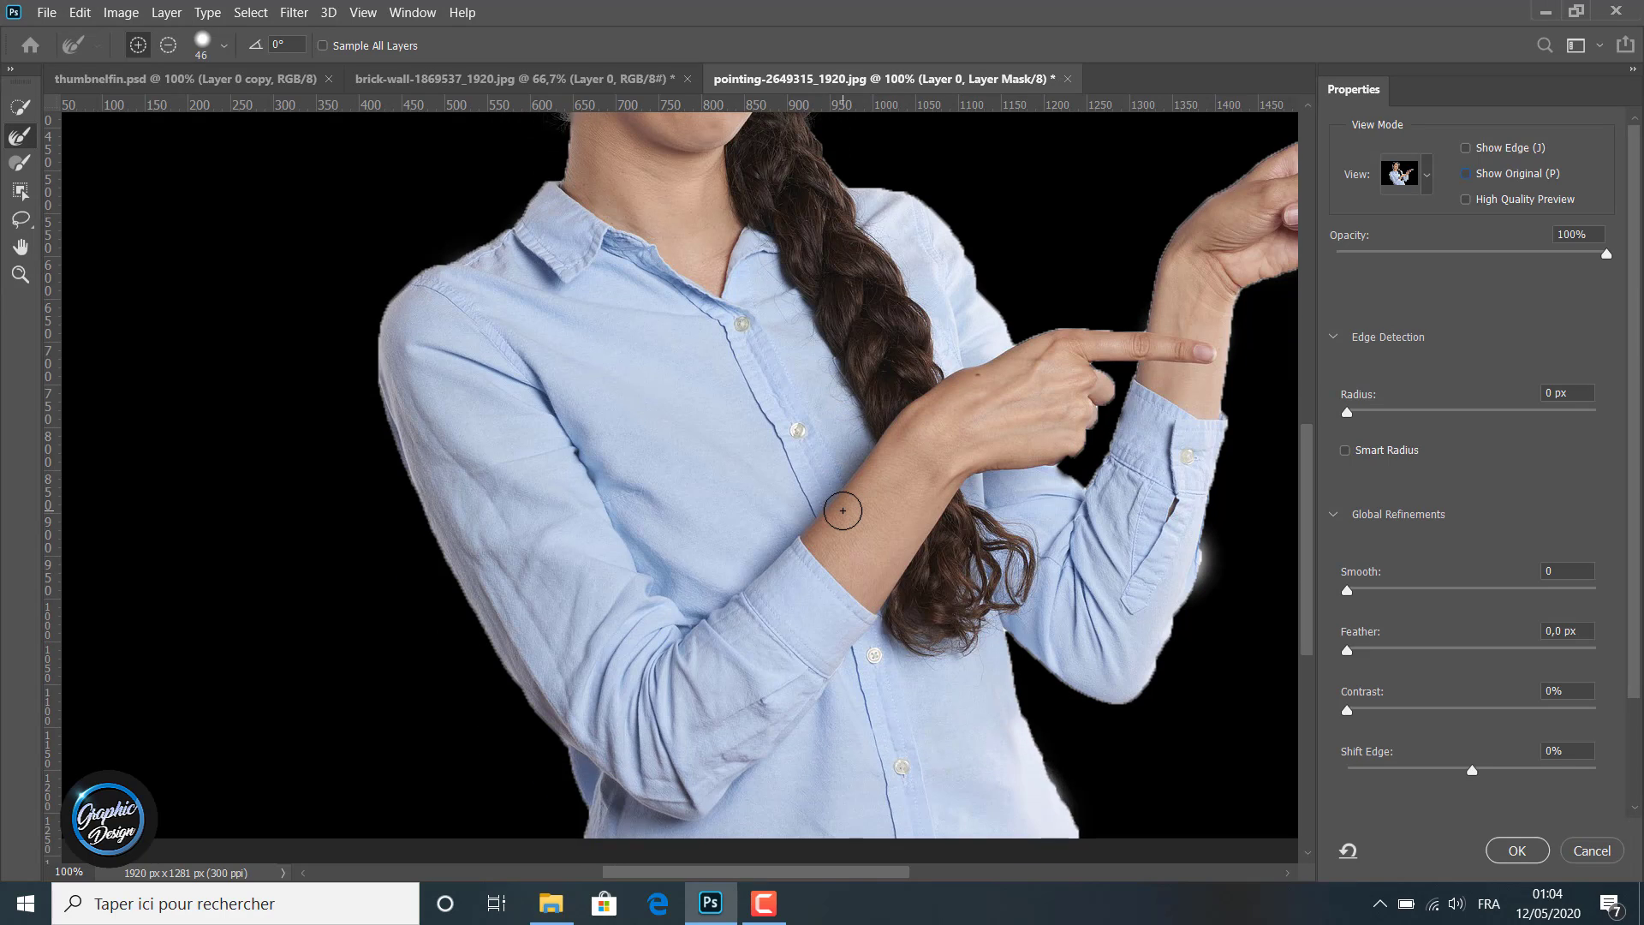
scroll(843, 510, up, 2)
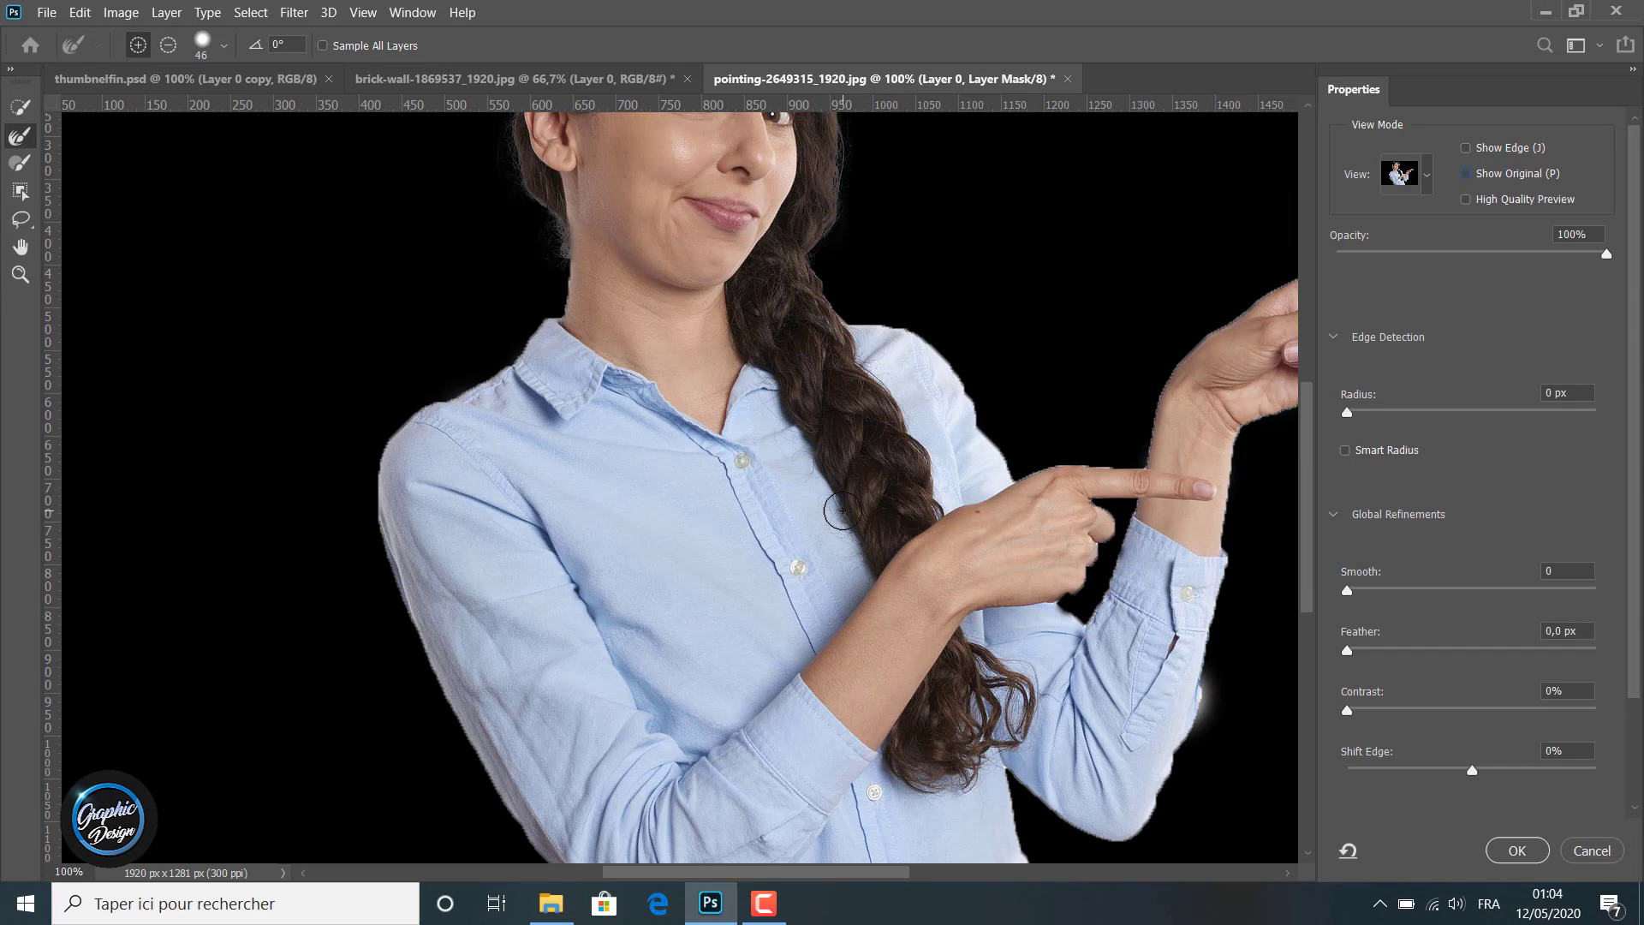
scroll(843, 510, up, 2)
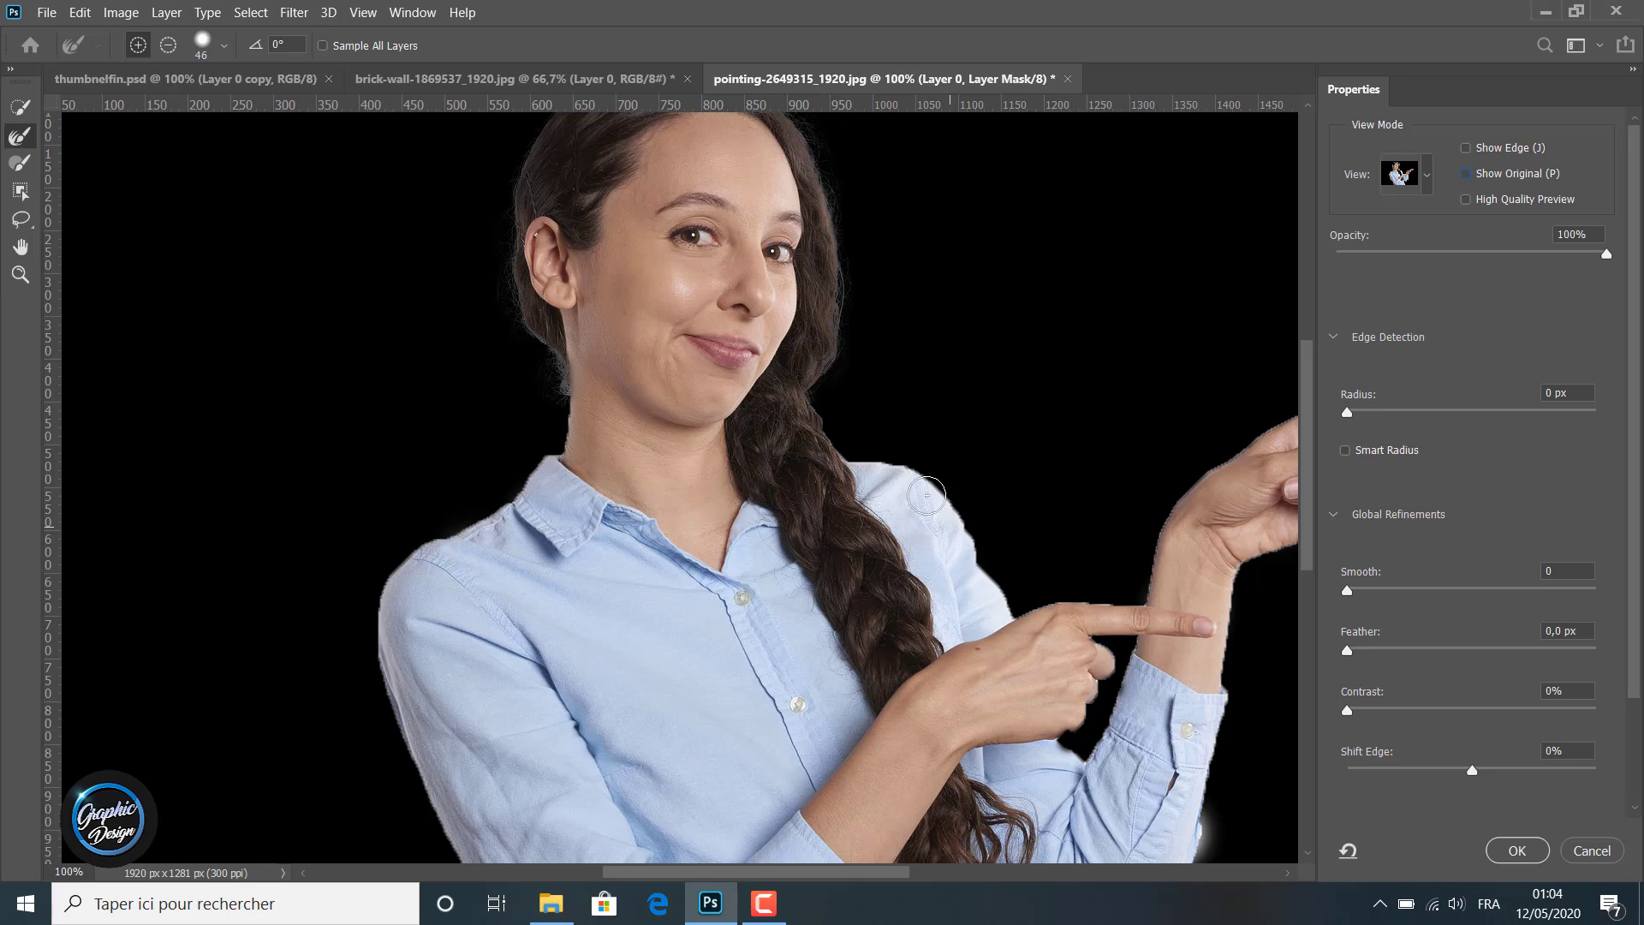
click(21, 163)
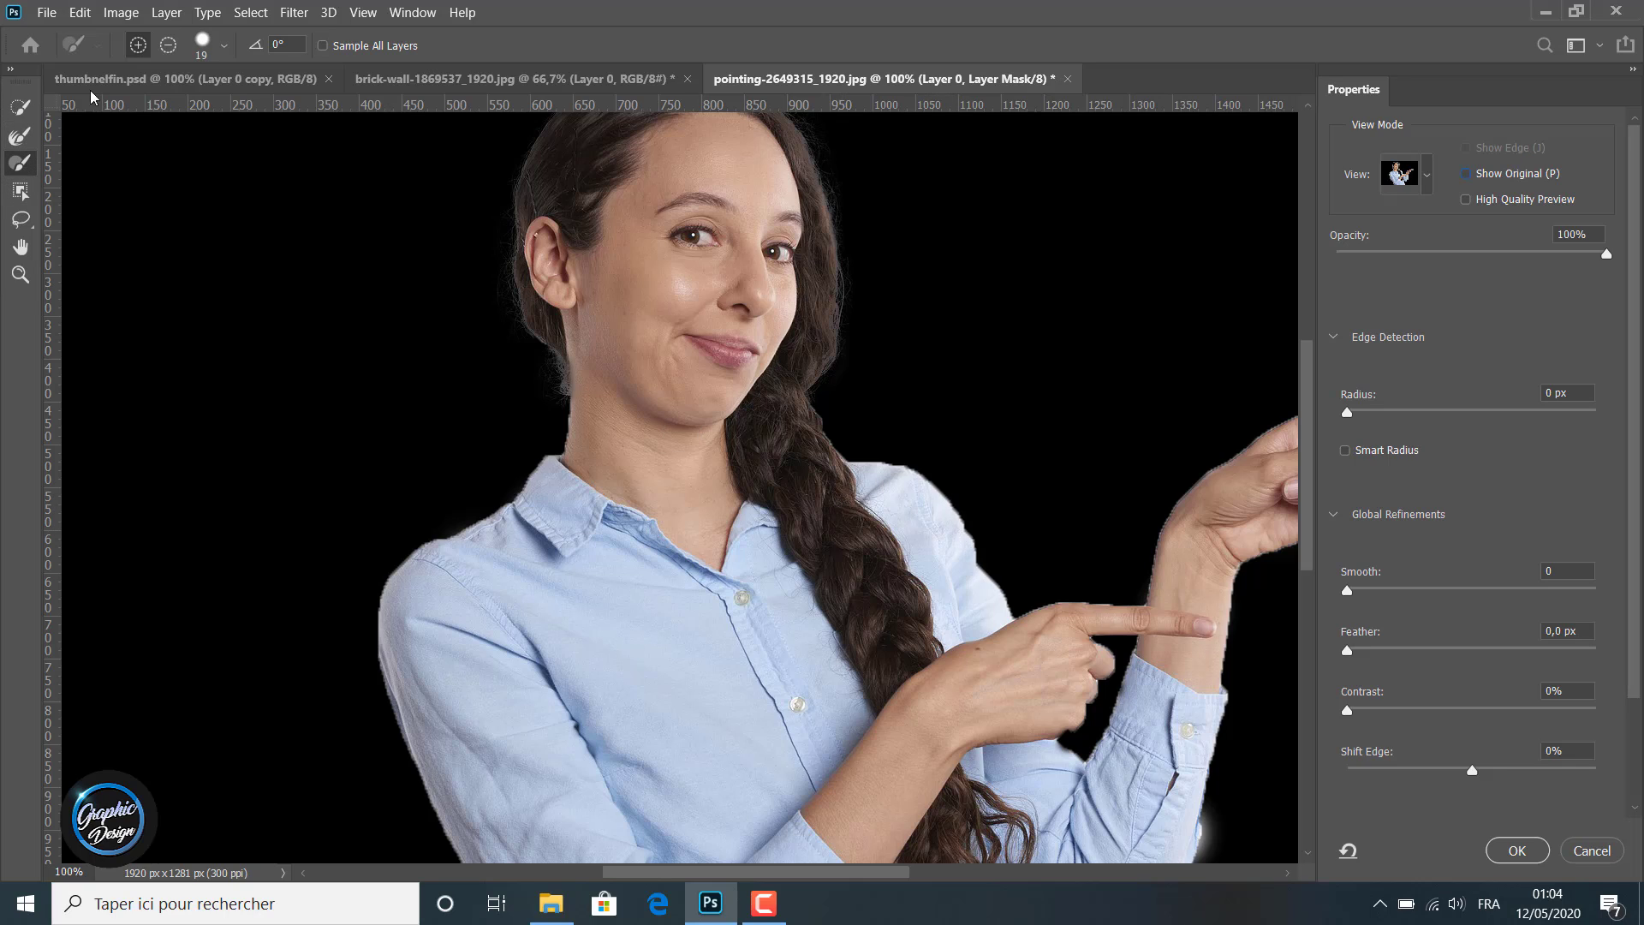
click(225, 43)
drag(134, 110, 168, 110)
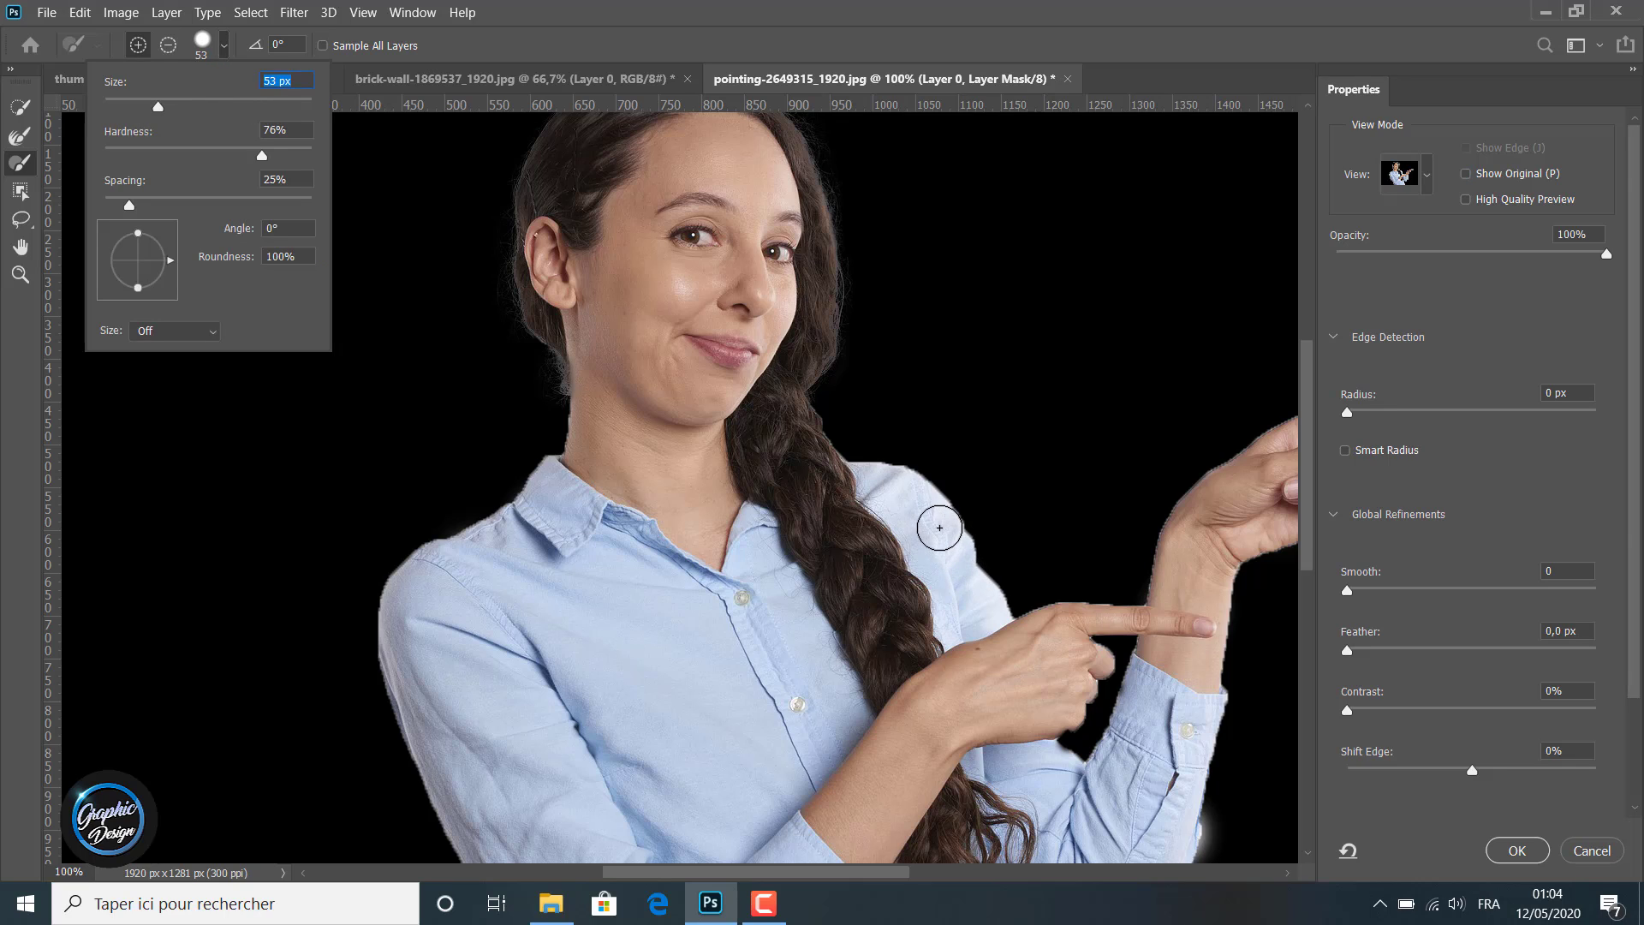
Paint the missing shirt edges back into the mask along the shoulder beside the braid and down the outer sleeve.
click(937, 521)
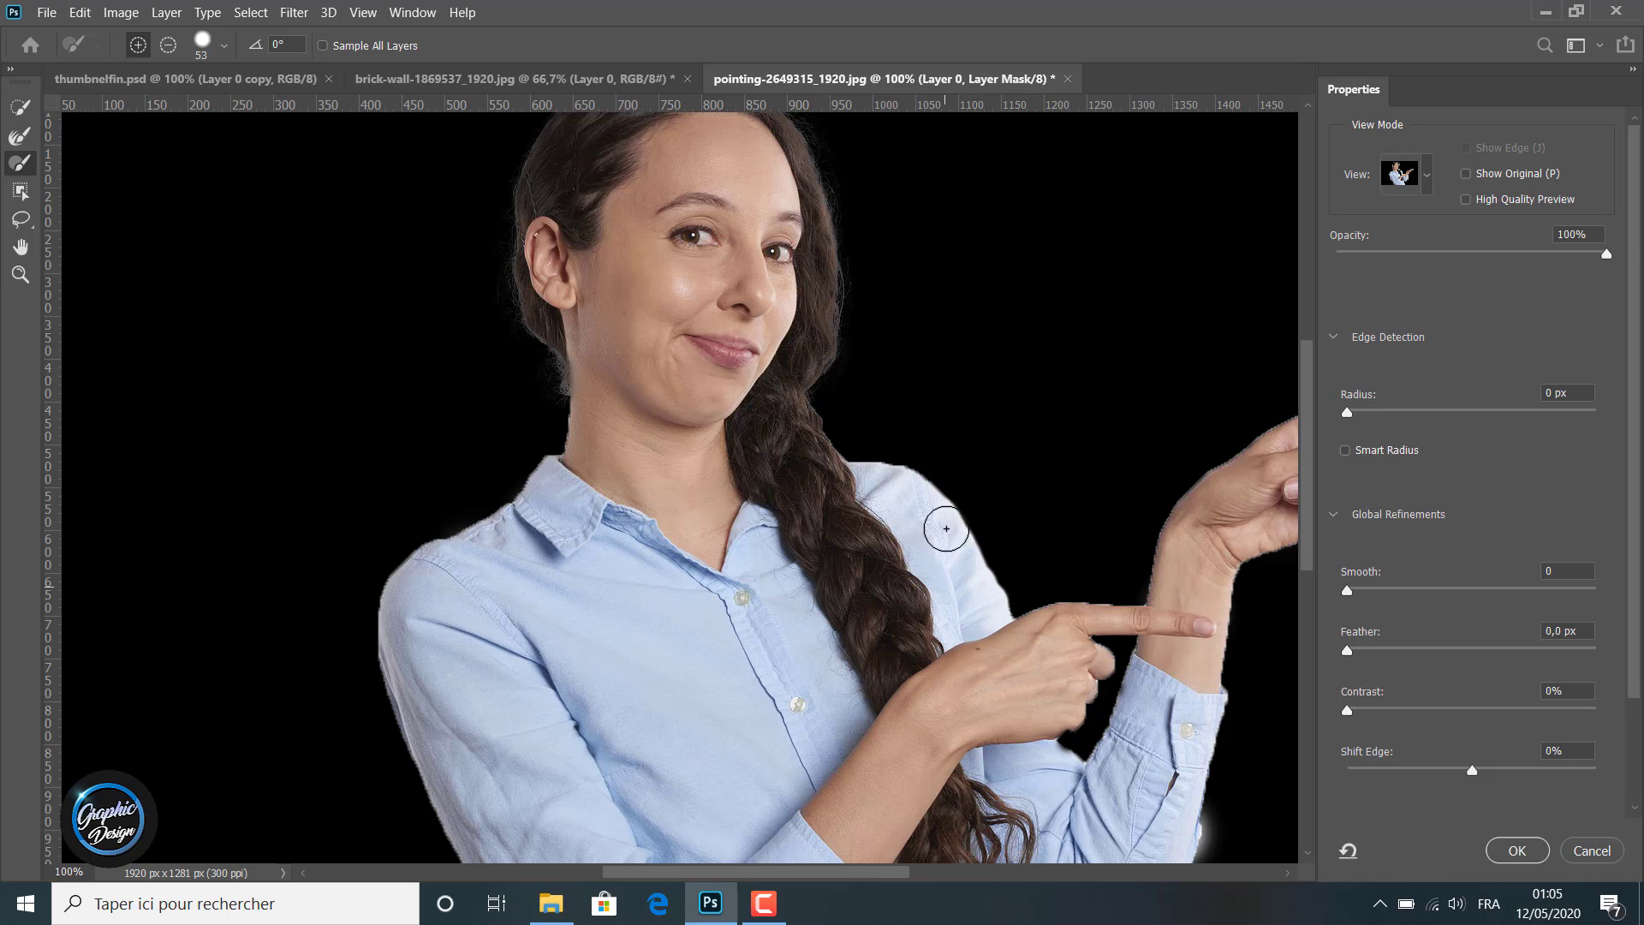
scroll(960, 657, down, 1)
scroll(960, 657, down, 2)
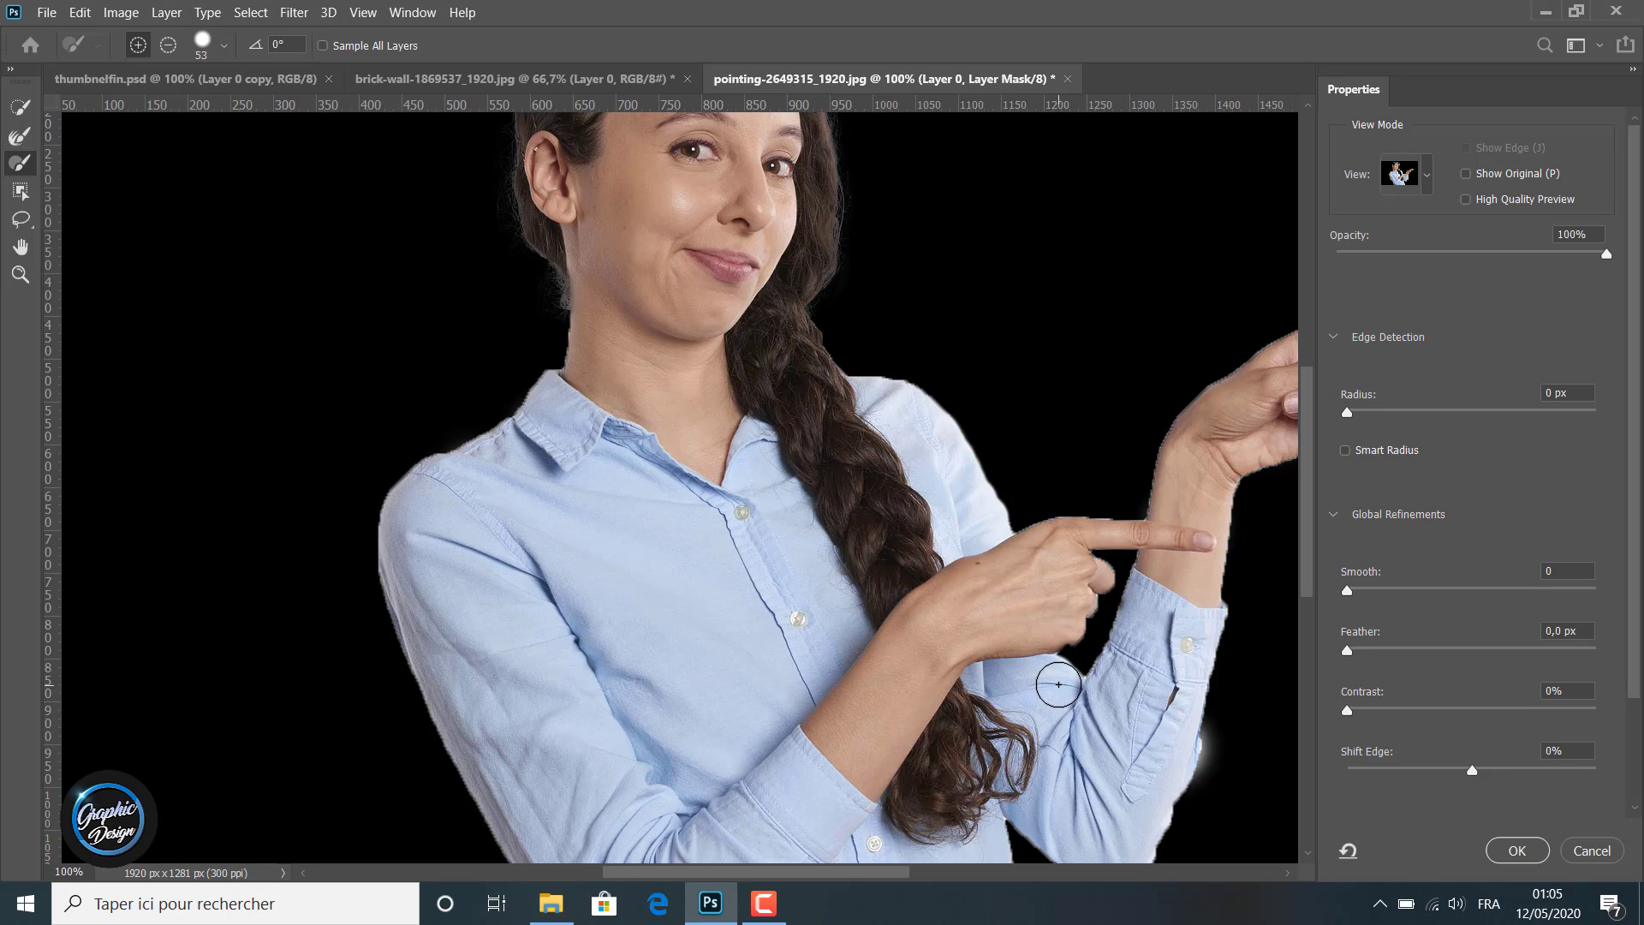
scroll(1023, 668, down, 2)
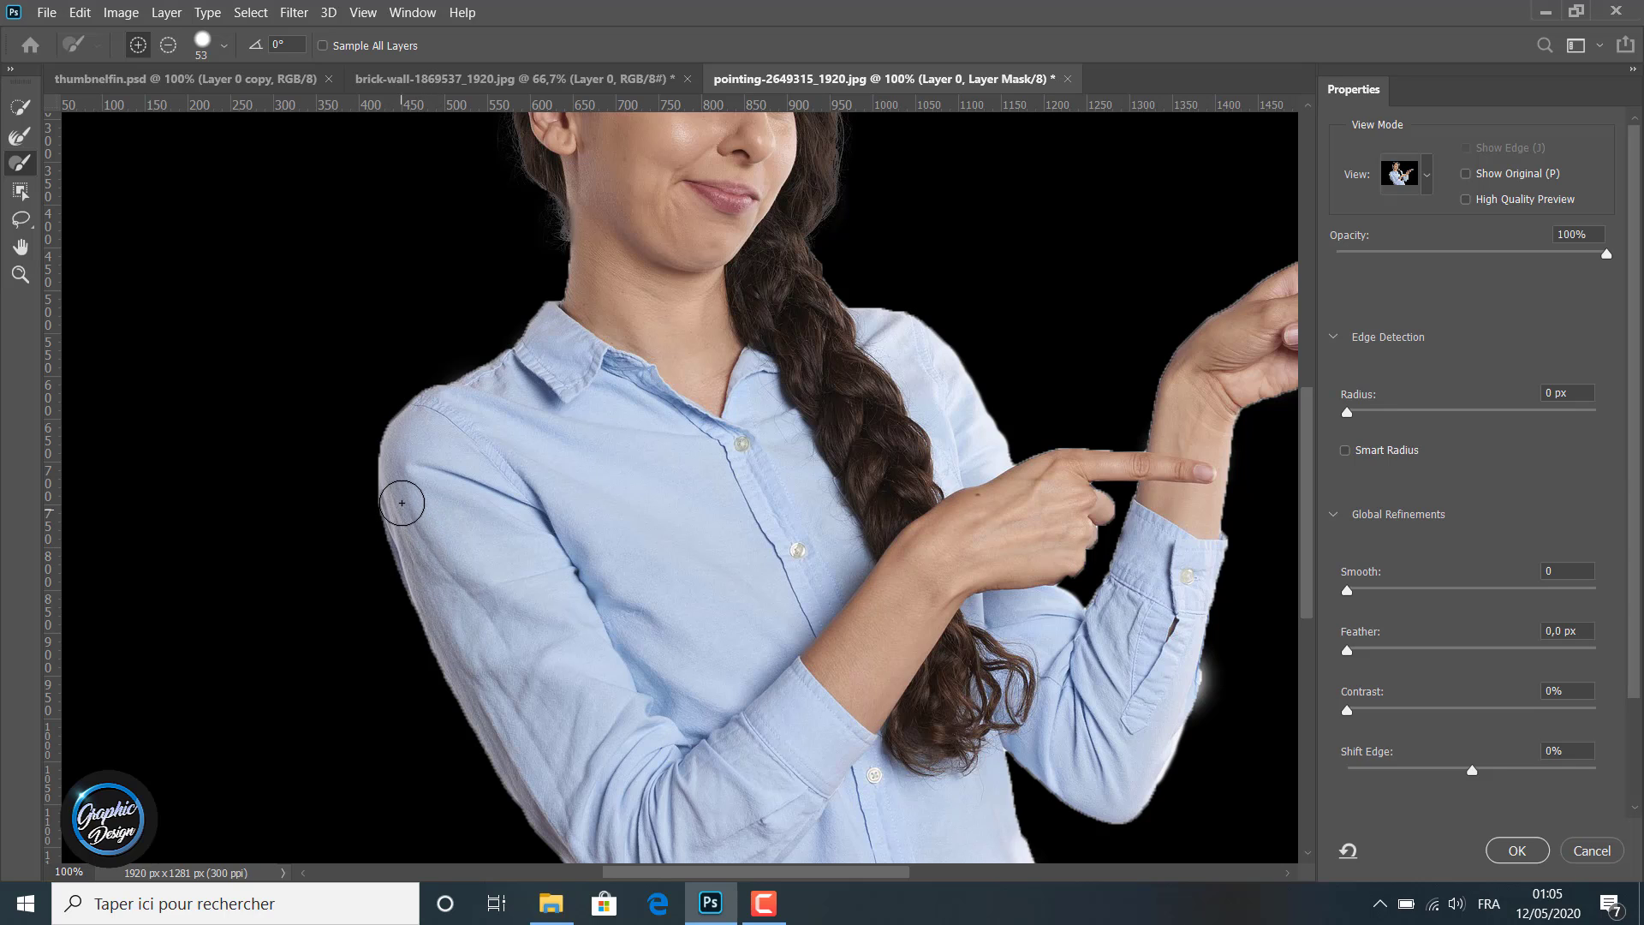
drag(405, 510, 441, 628)
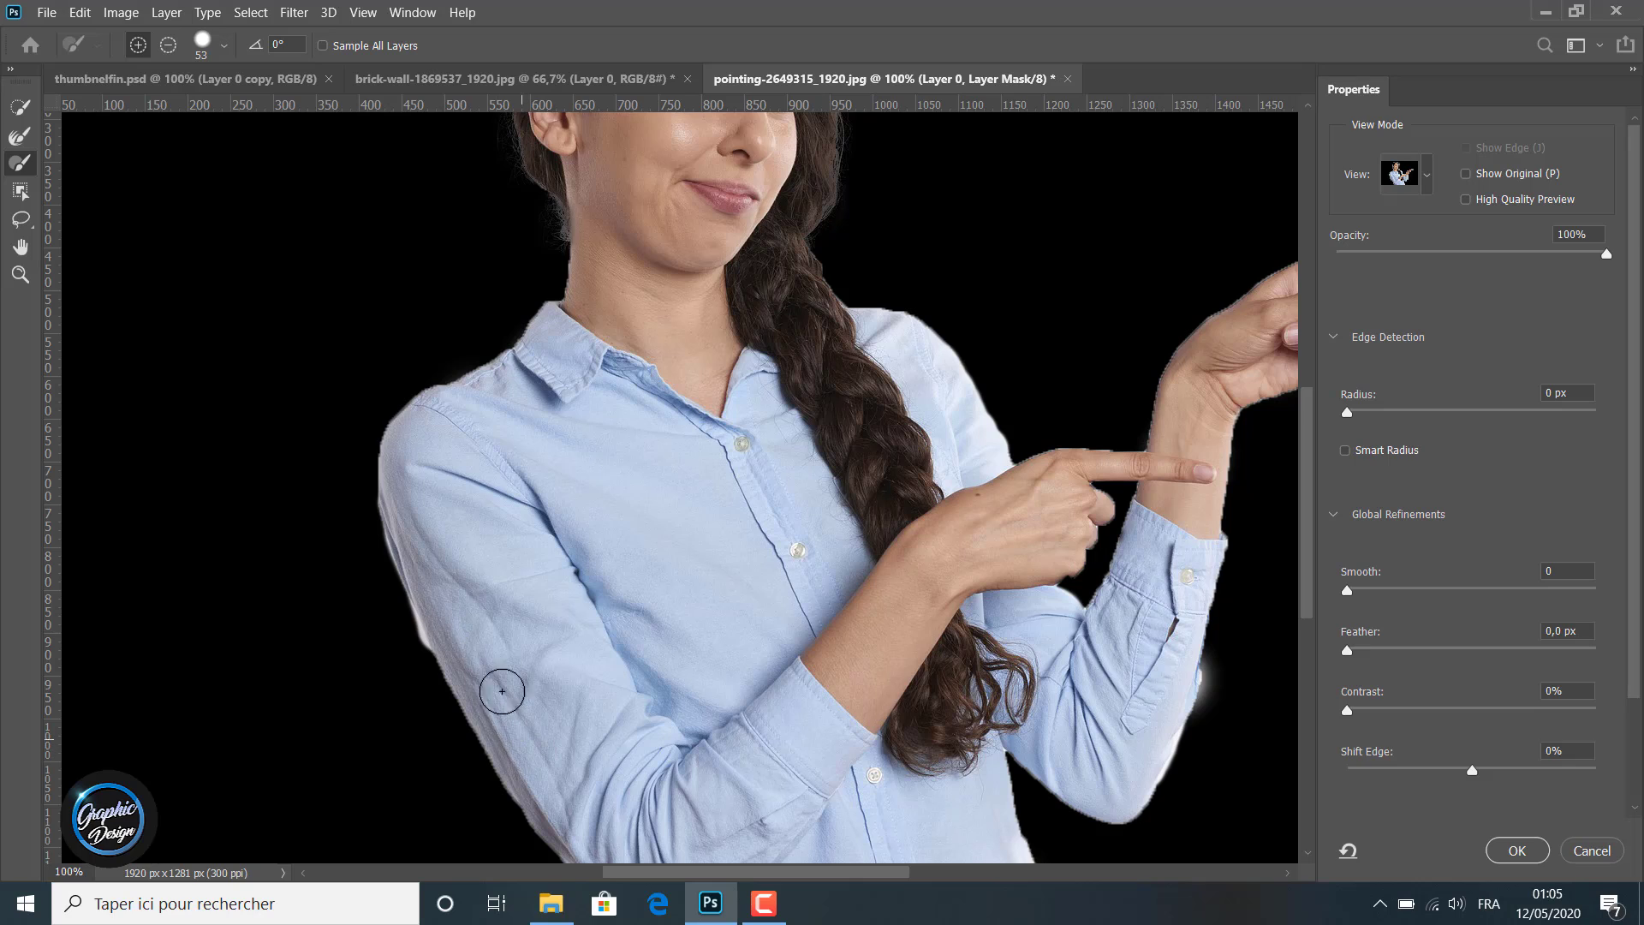
scroll(502, 670, down, 3)
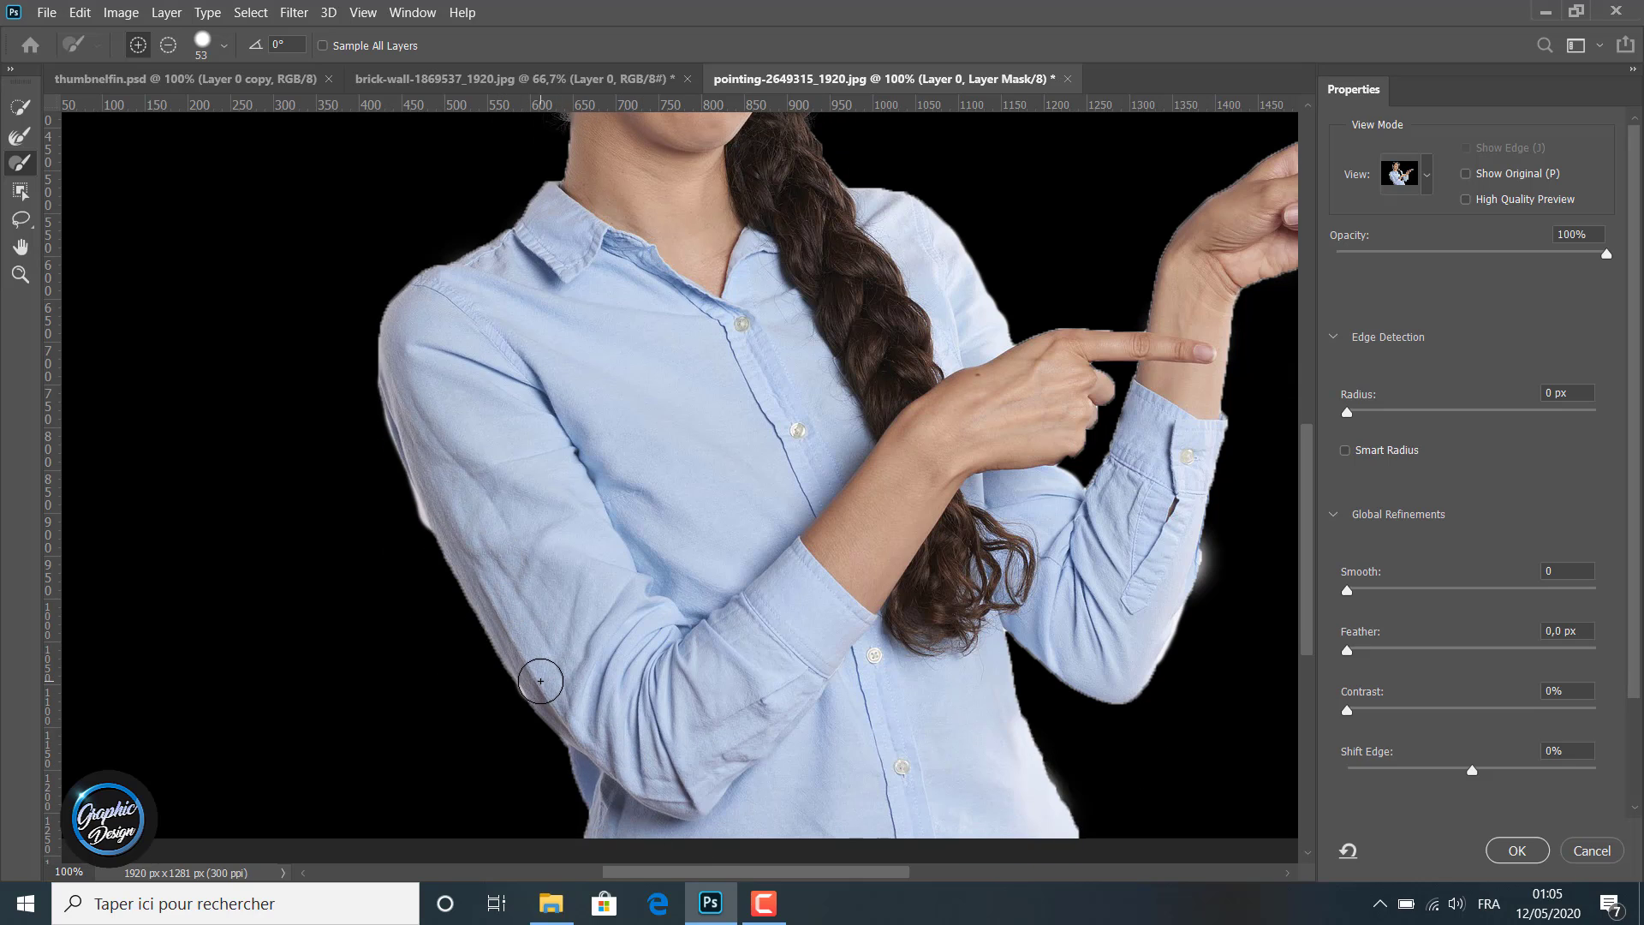
scroll(647, 823, down, 2)
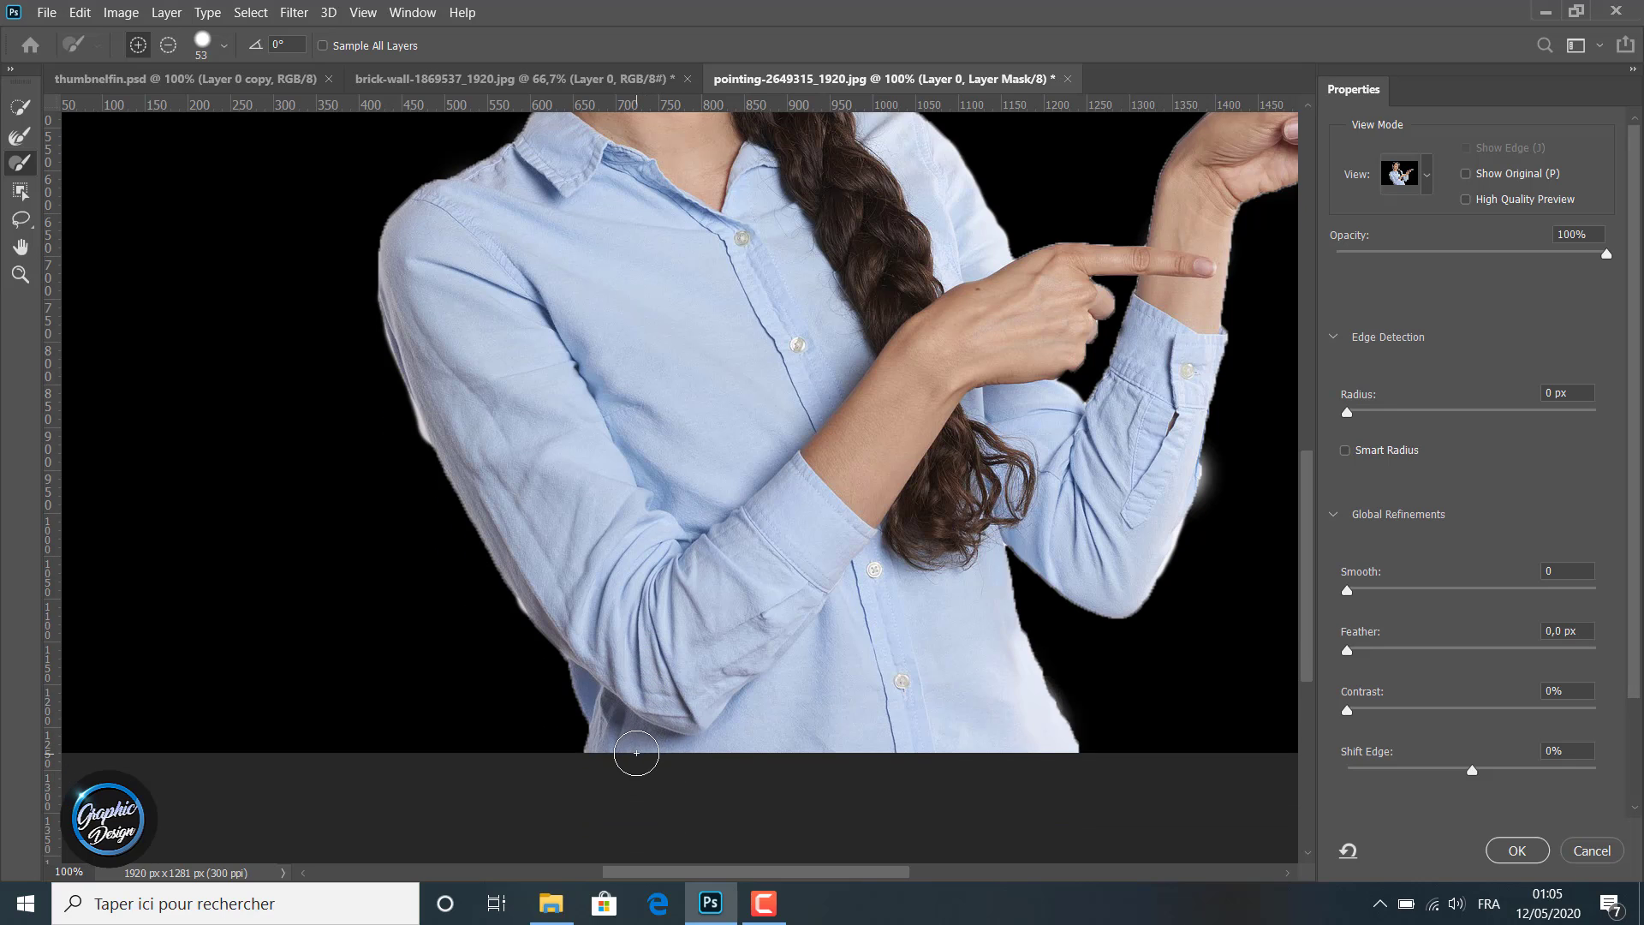
Subtract the excess background from the mask along the outer edge of the folded arm's sleeve.
scroll(636, 753, up, 3)
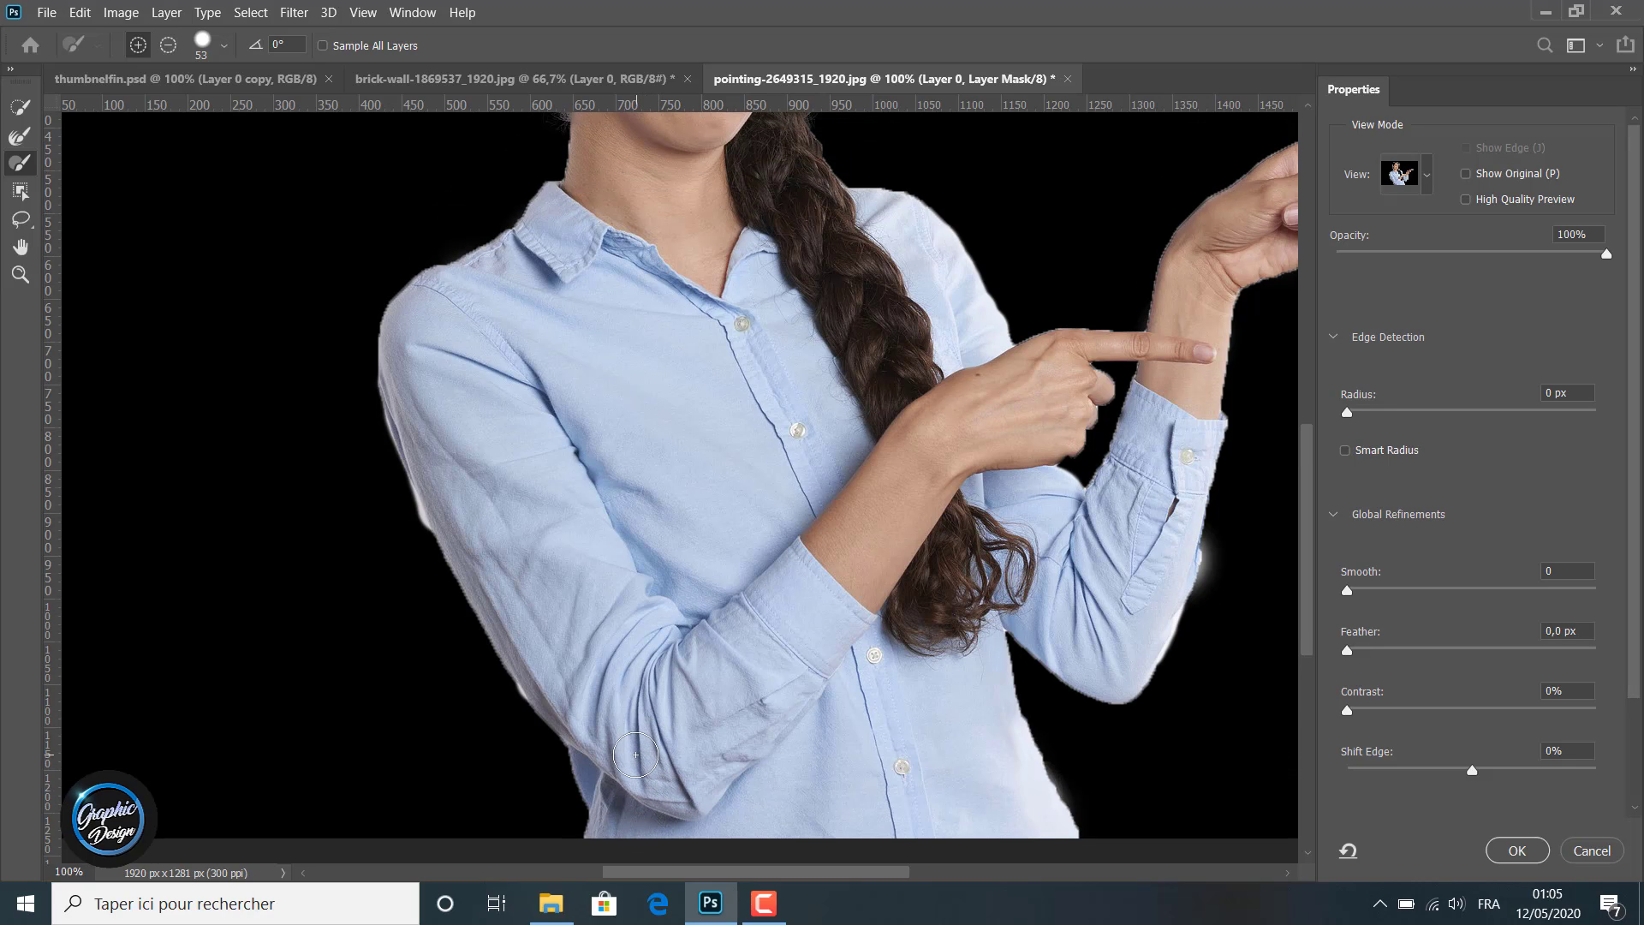
click(166, 44)
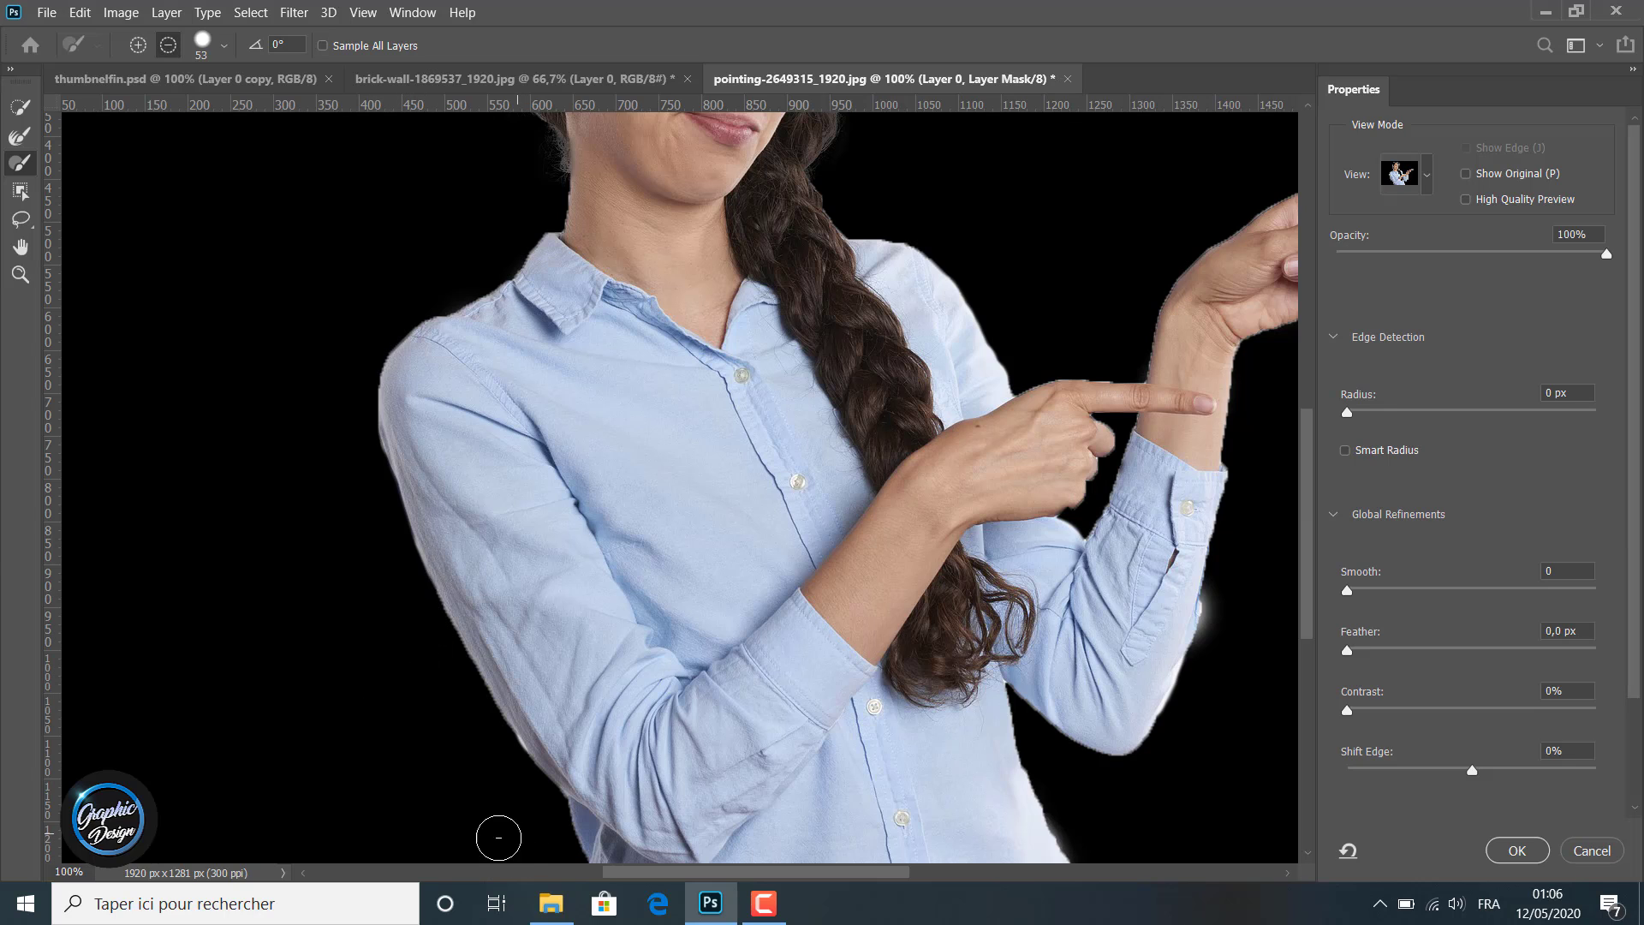
scroll(693, 479, up, 10)
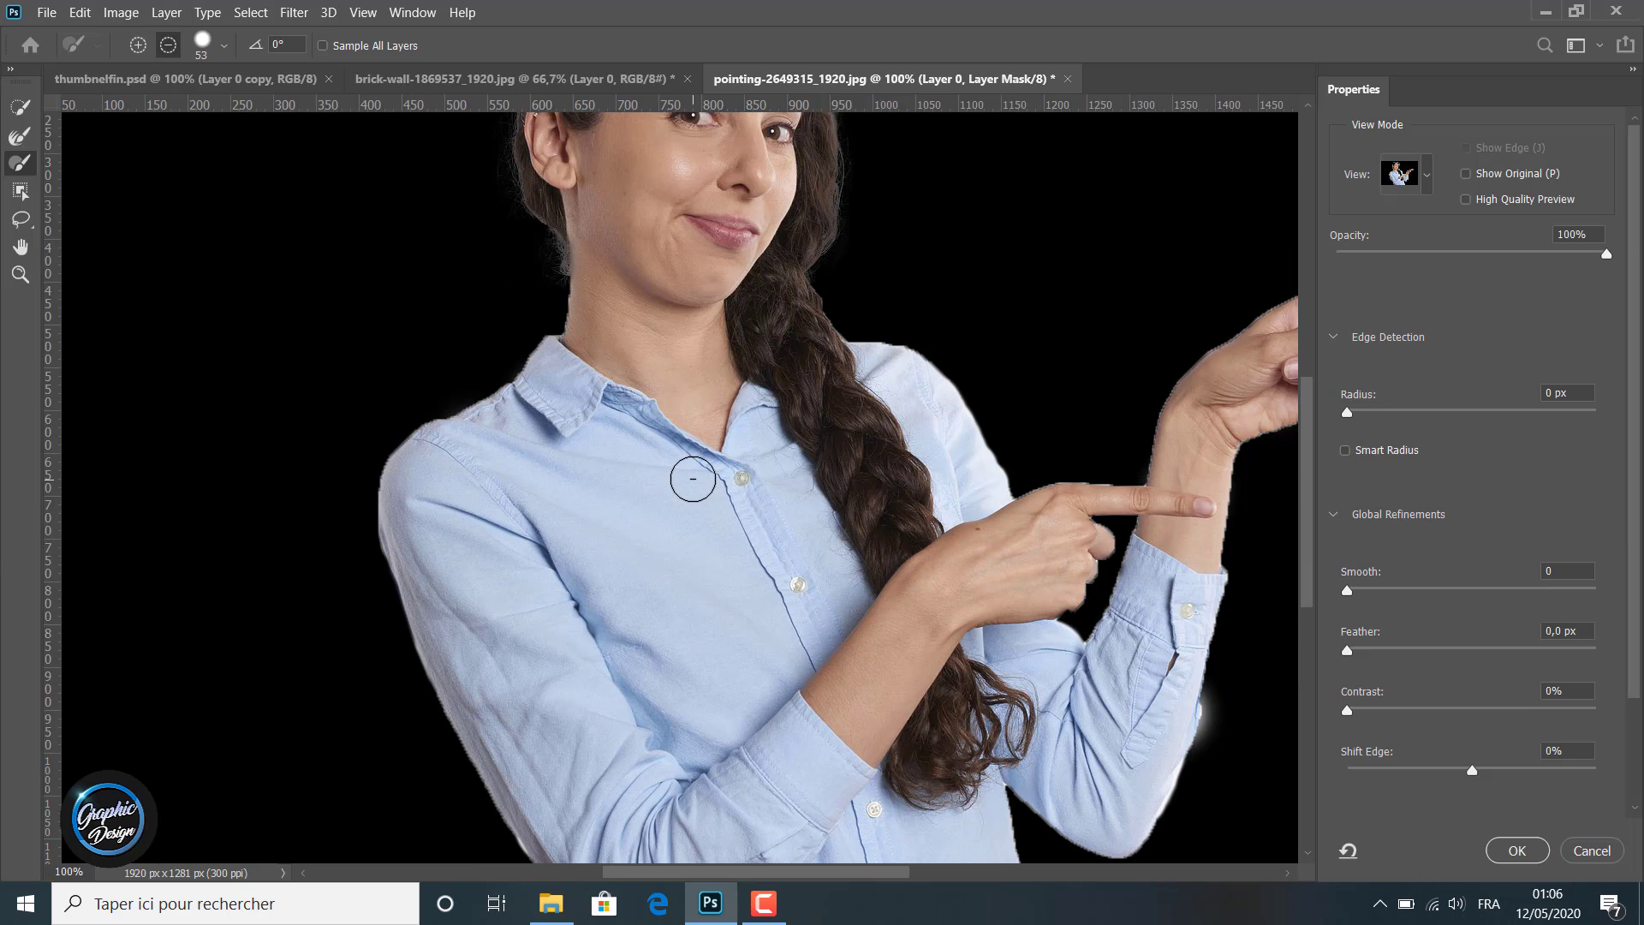
Zoom out to 66.67% to view the whole figure and compare the refined mask with the original.
click(21, 274)
click(346, 271)
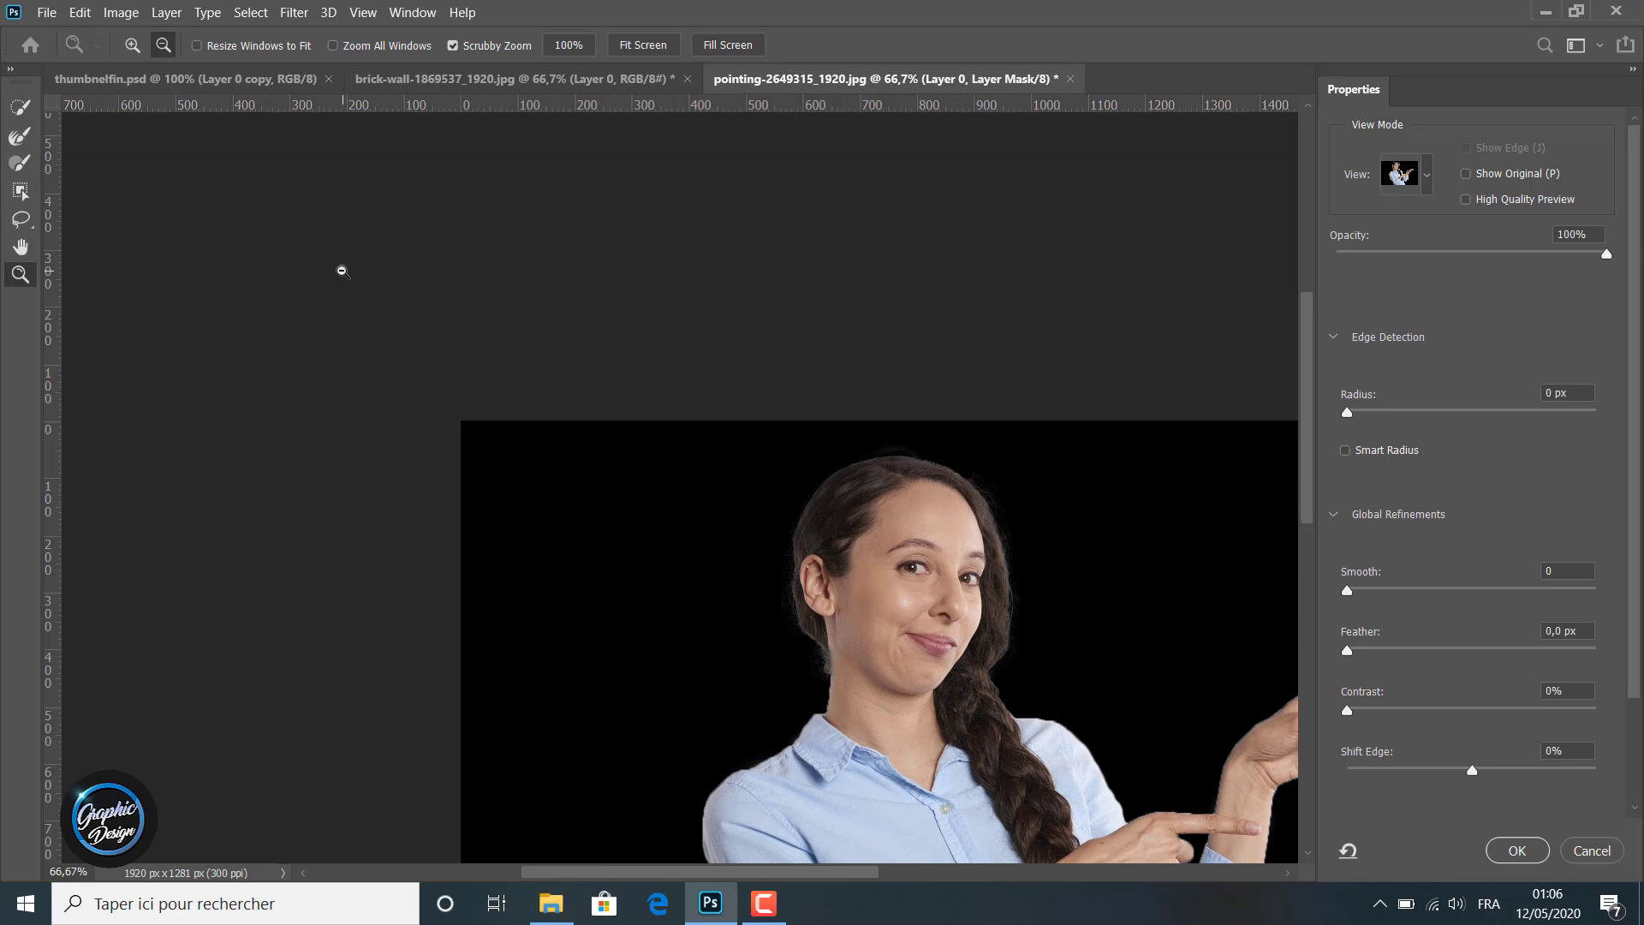
scroll(348, 308, down, 9)
scroll(909, 544, up, 1)
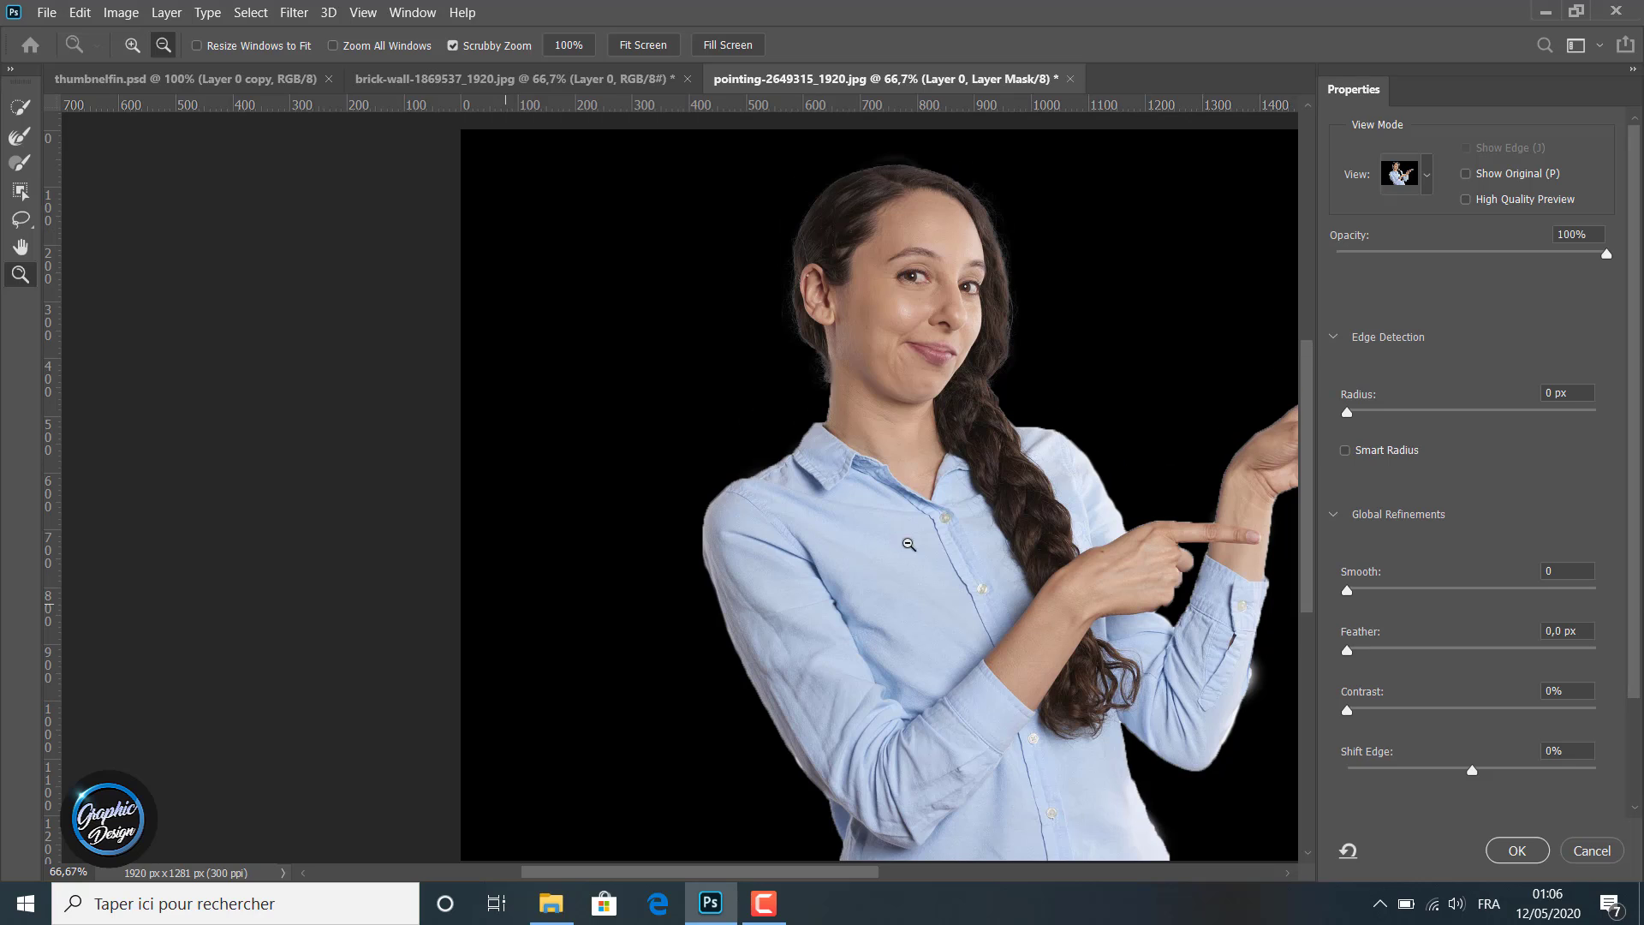
click(1466, 174)
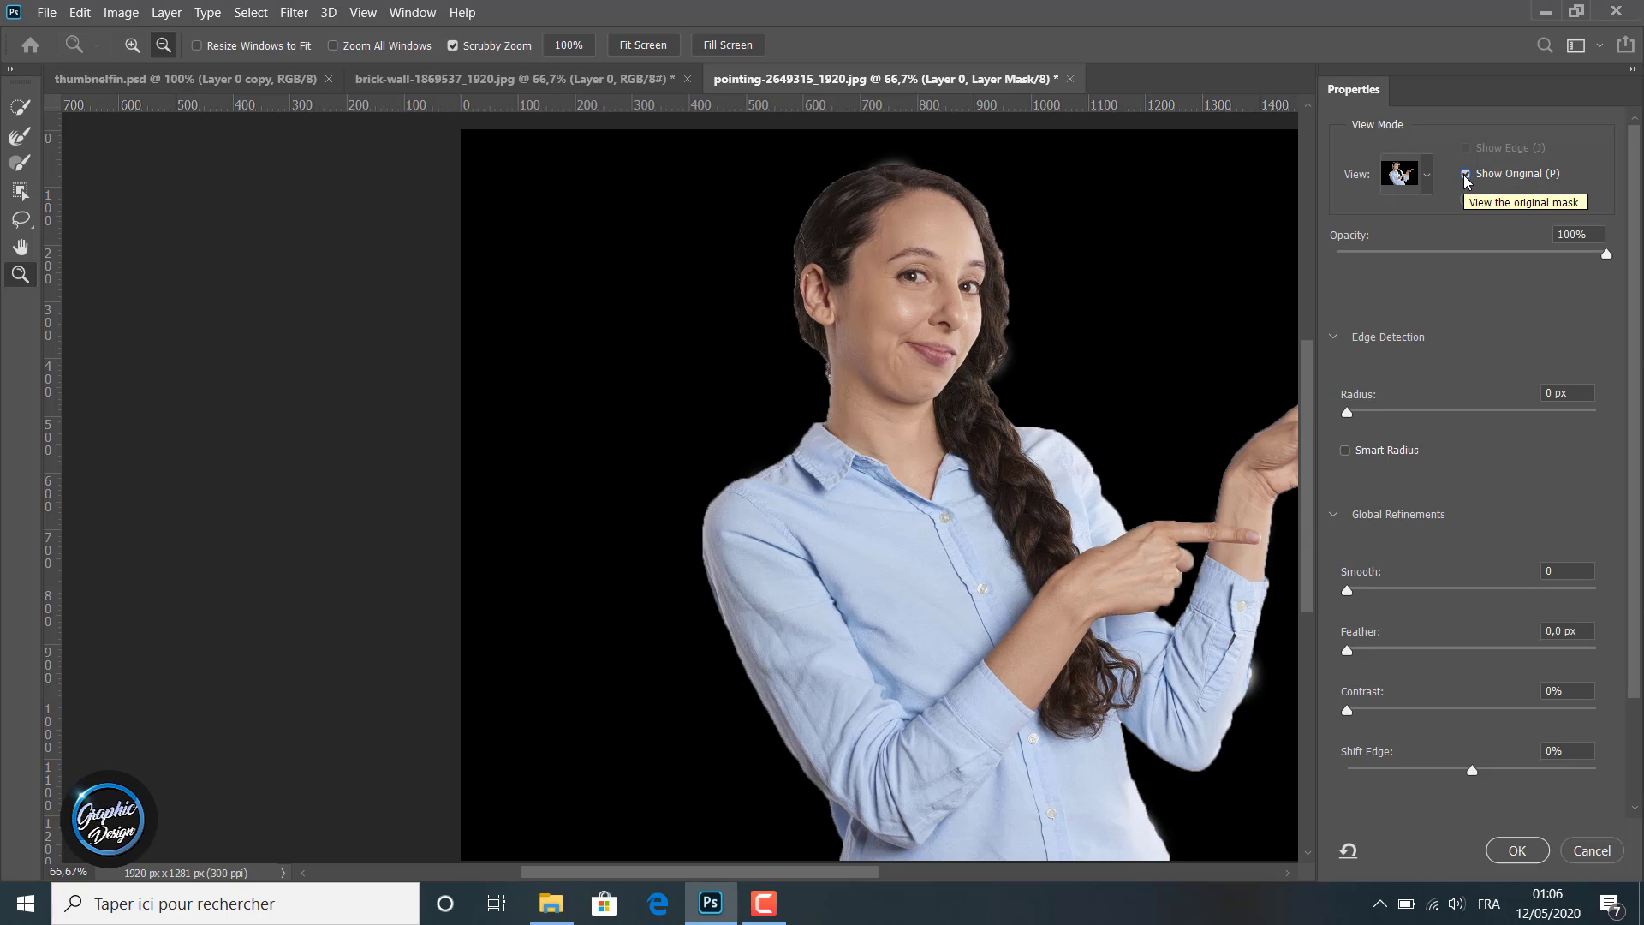
click(1465, 174)
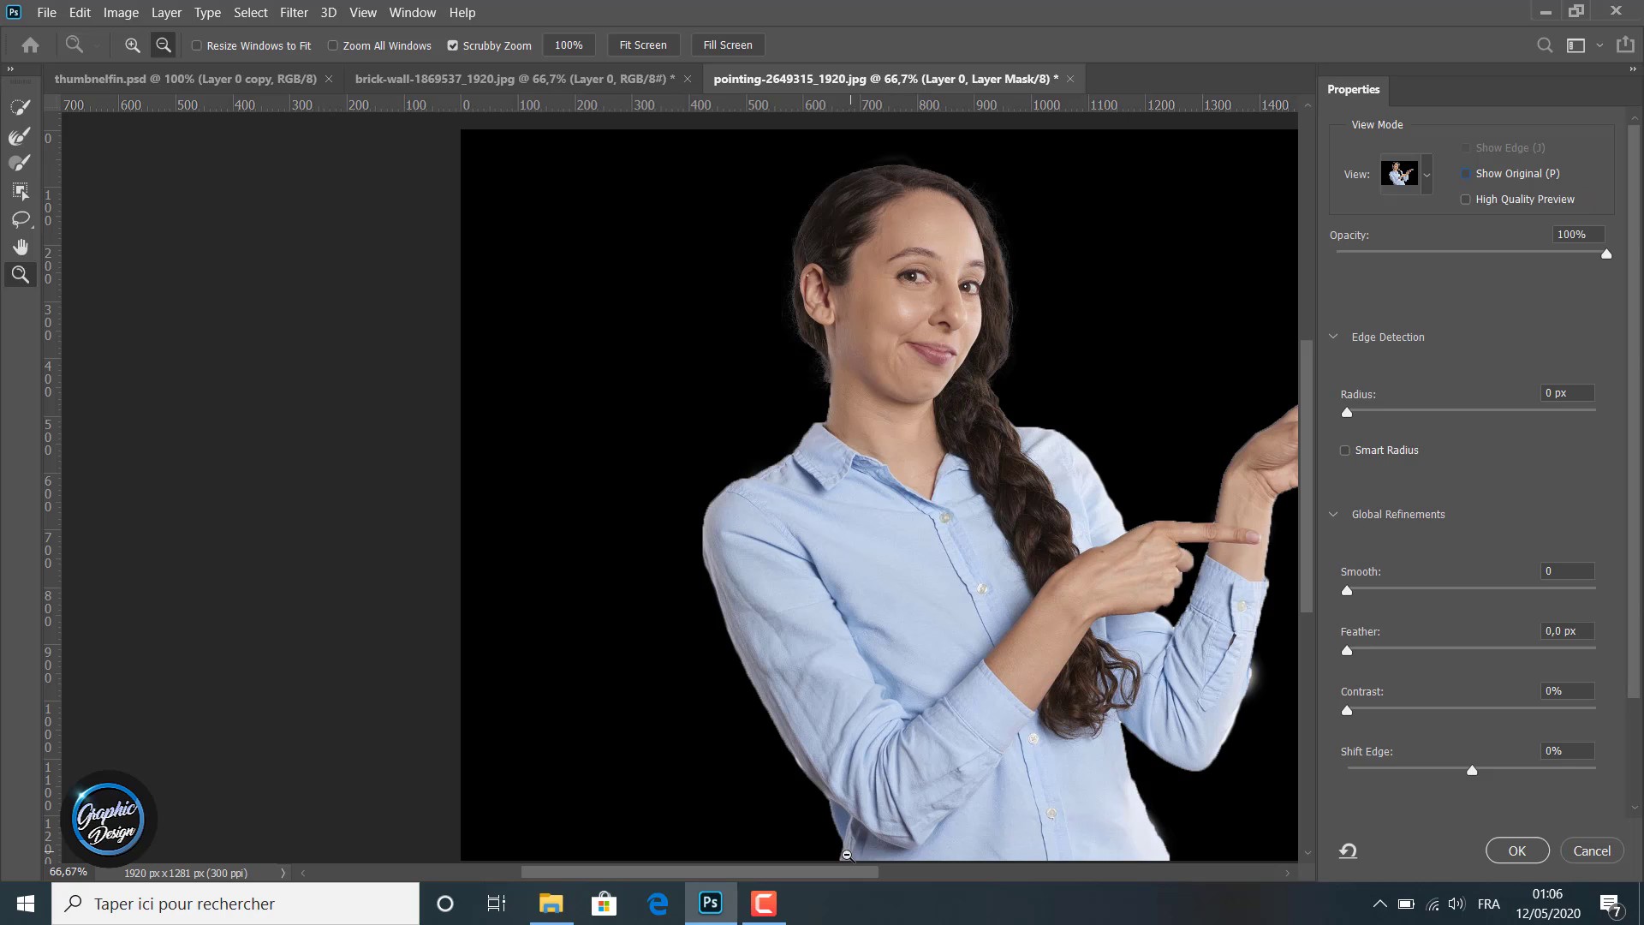
drag(843, 873, 906, 891)
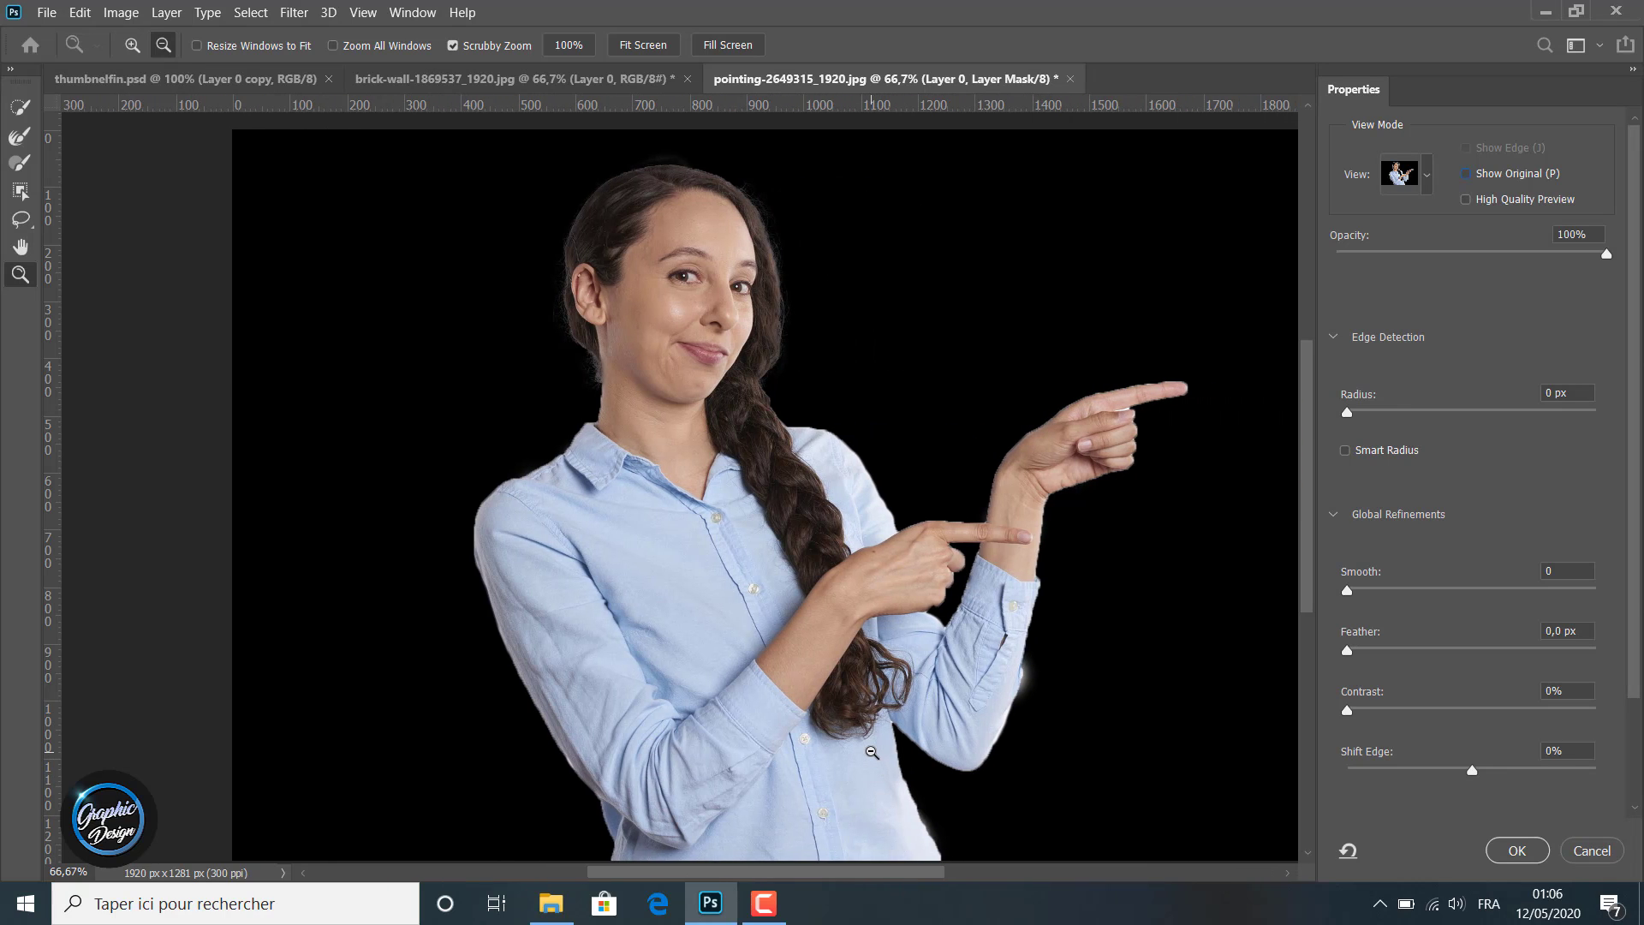
Clean the mask around the raised arm and hand with the Brush, subtracting leftover background and adding back the shirt edge at the elbow.
click(19, 162)
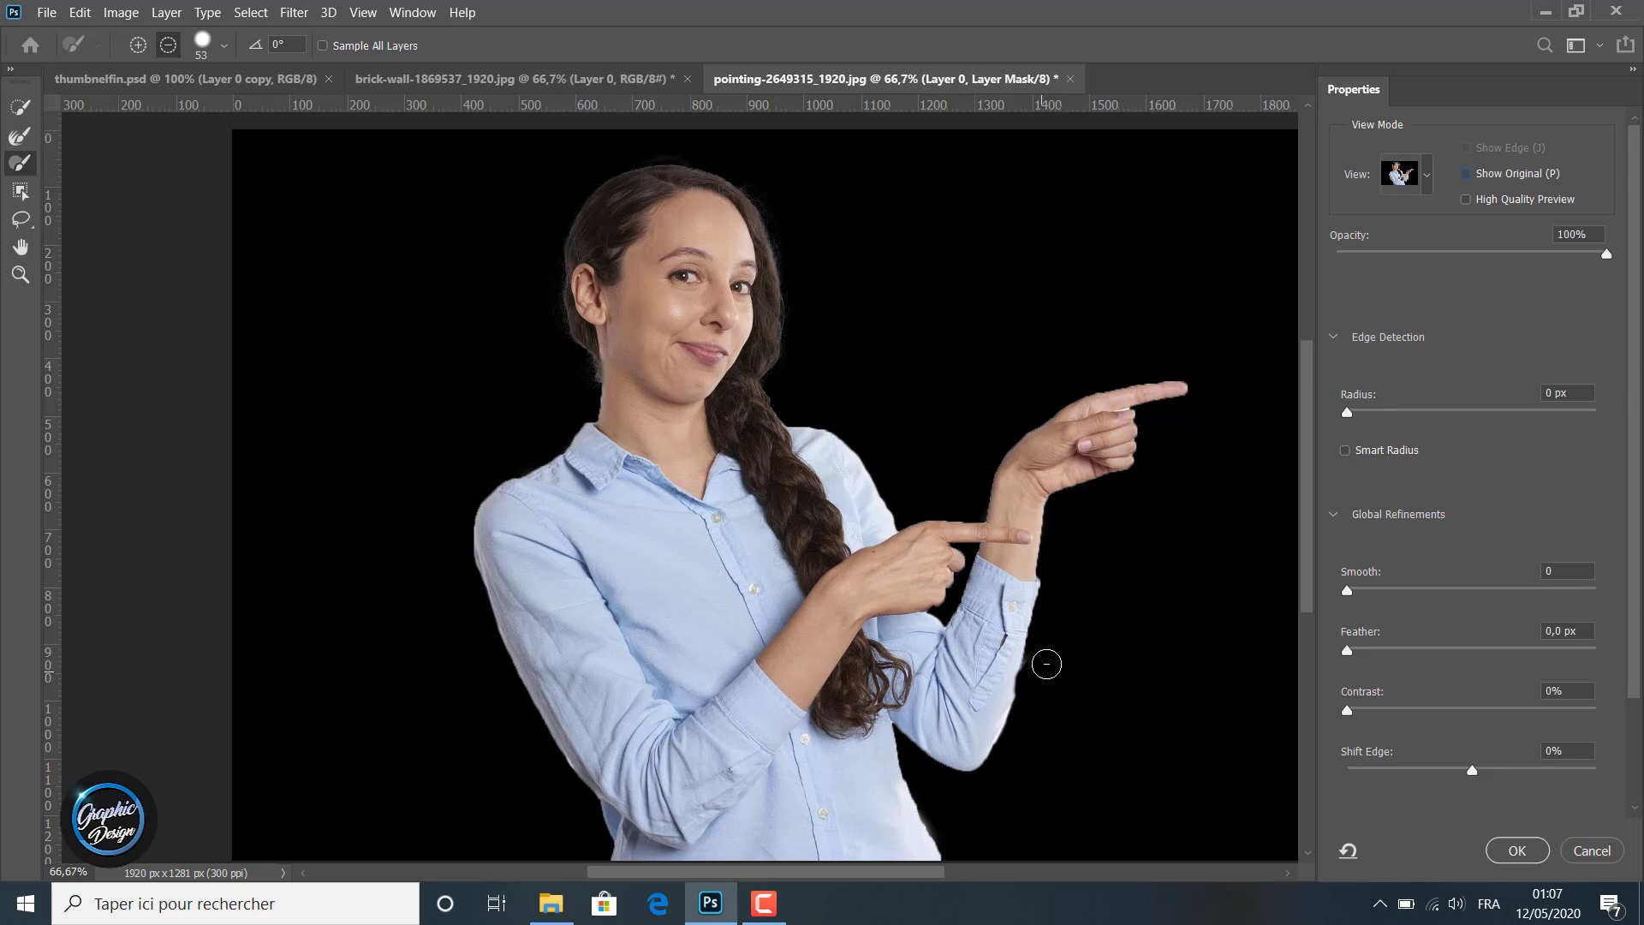
click(140, 48)
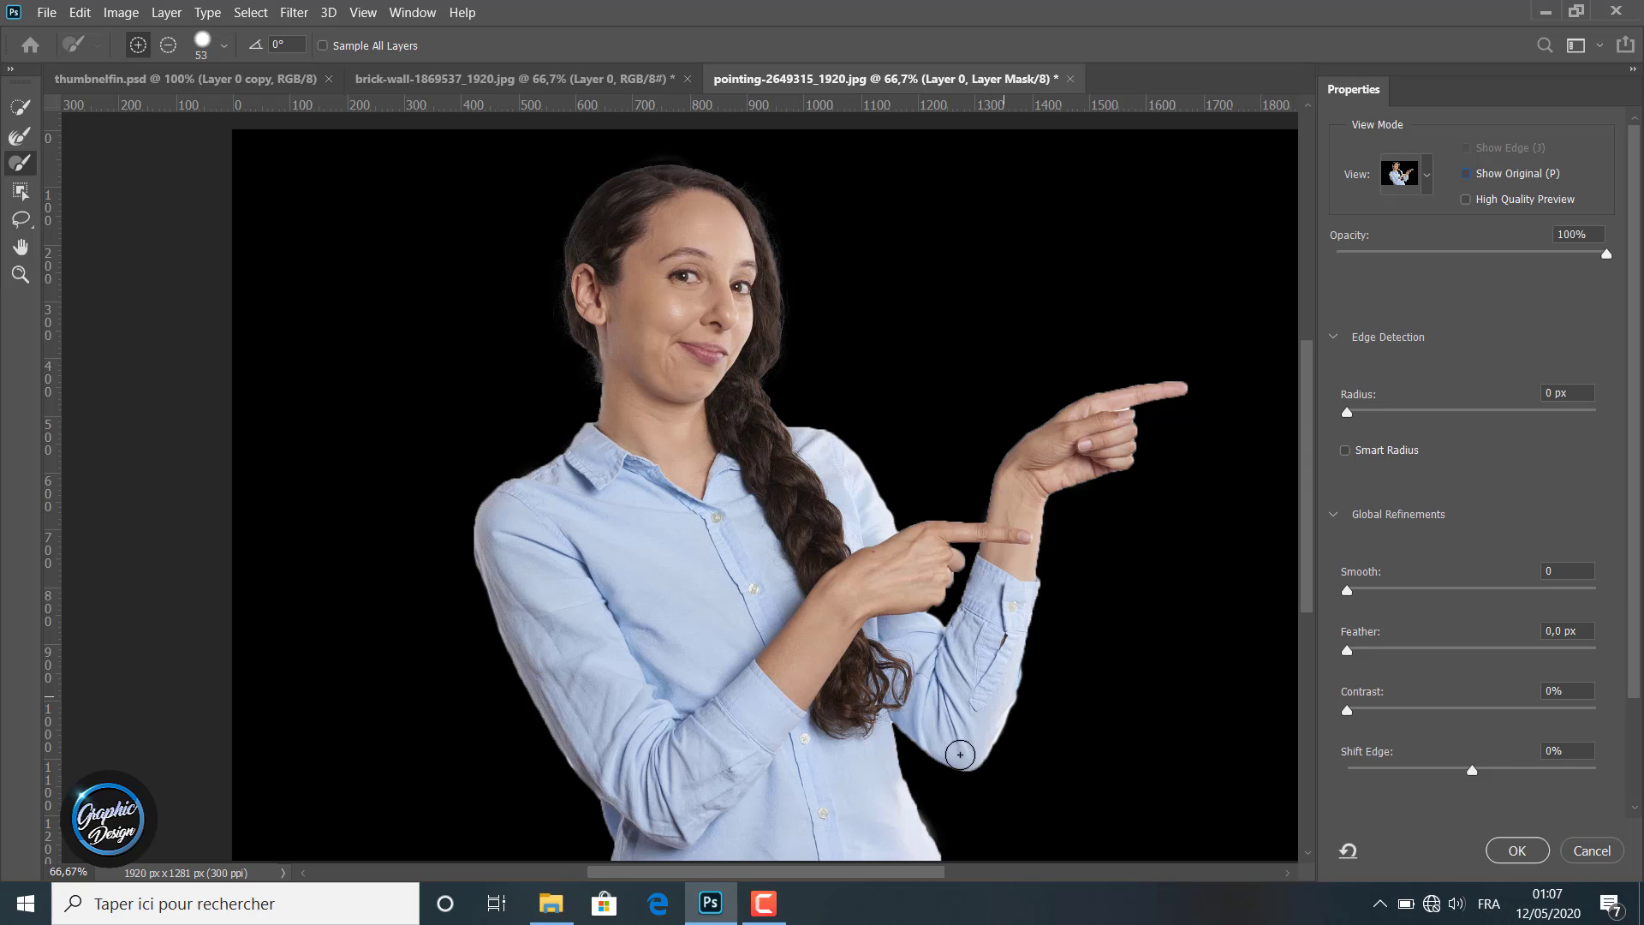
click(169, 45)
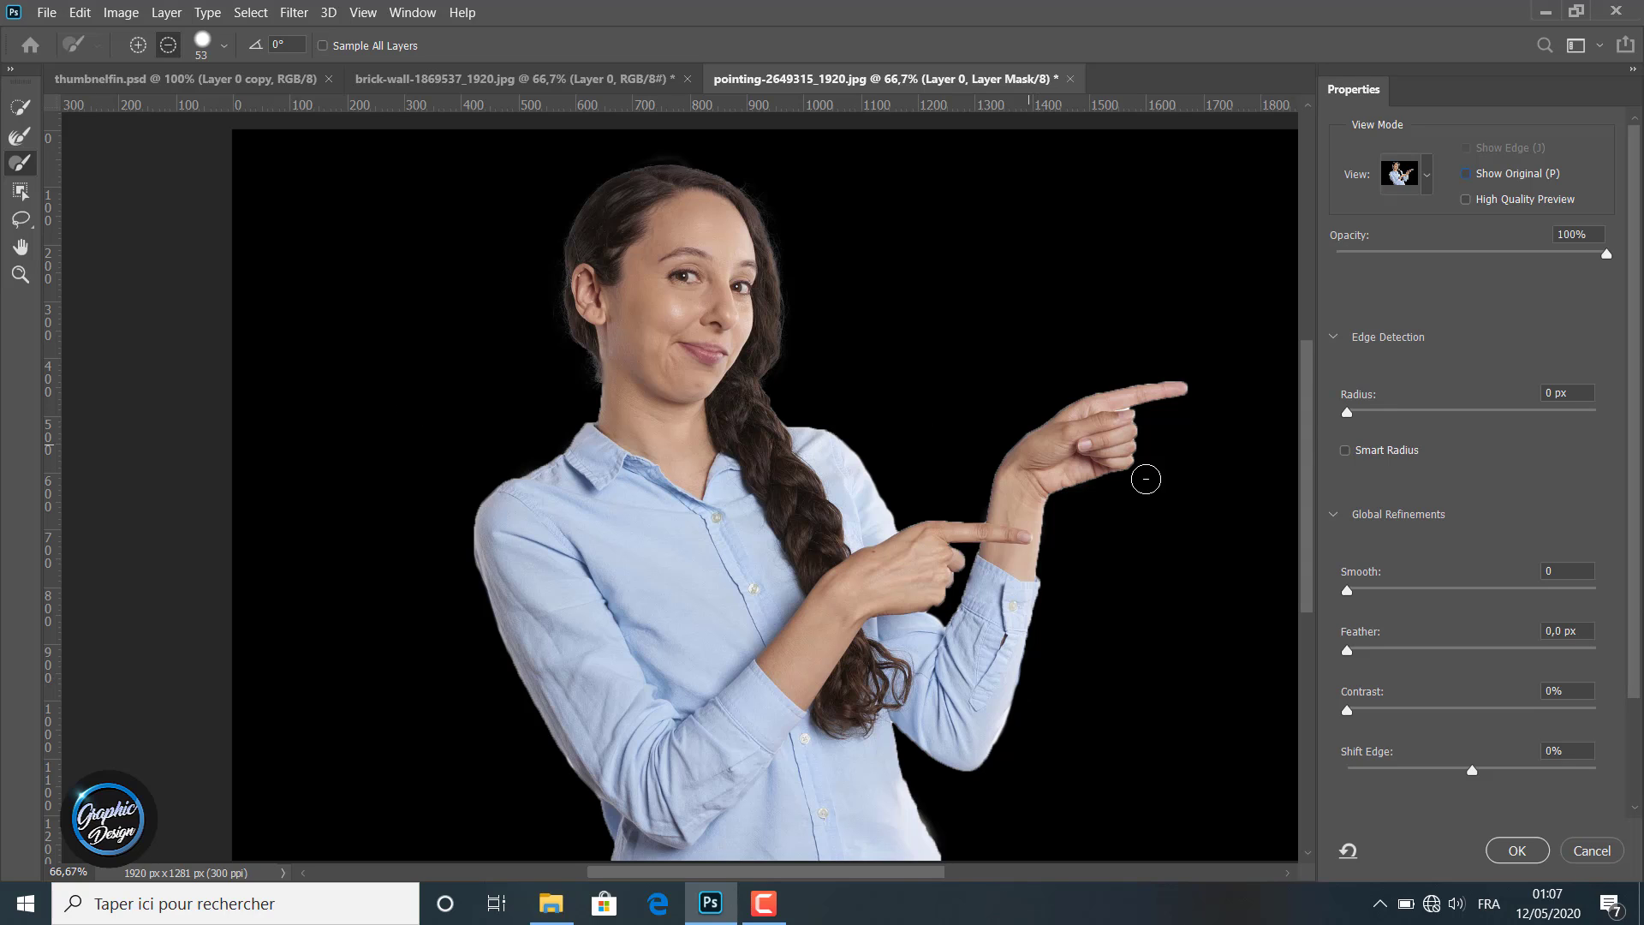
Try different edge detection radii and settle on a Radius of 5 px.
drag(1349, 415, 1470, 415)
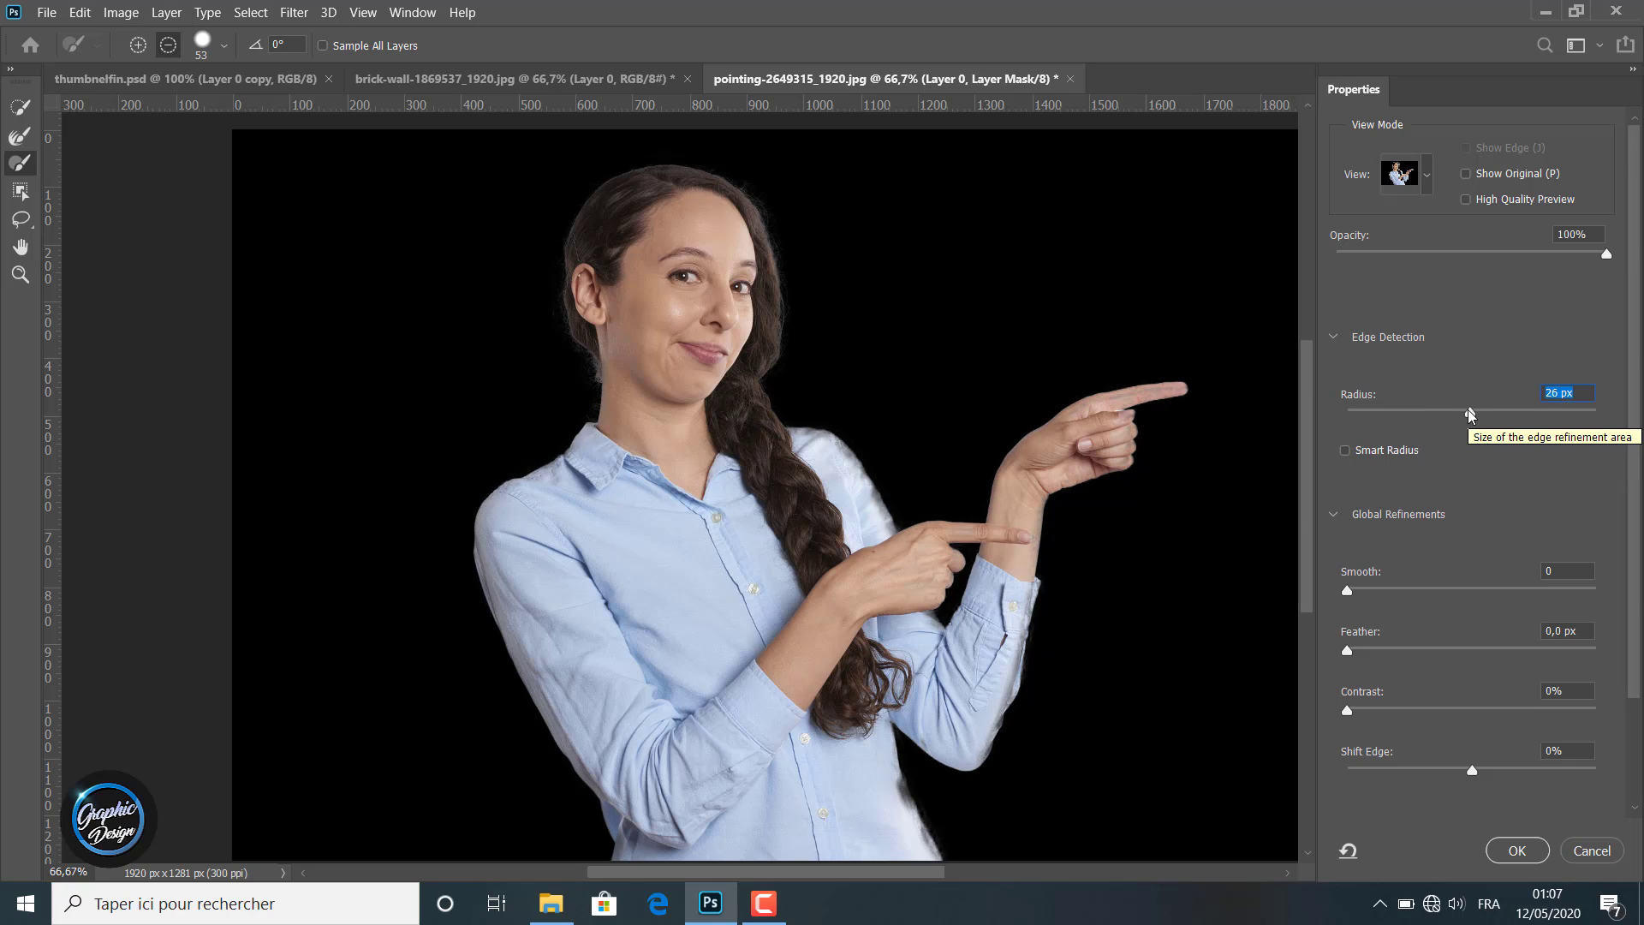
drag(1470, 413, 1406, 416)
click(1438, 413)
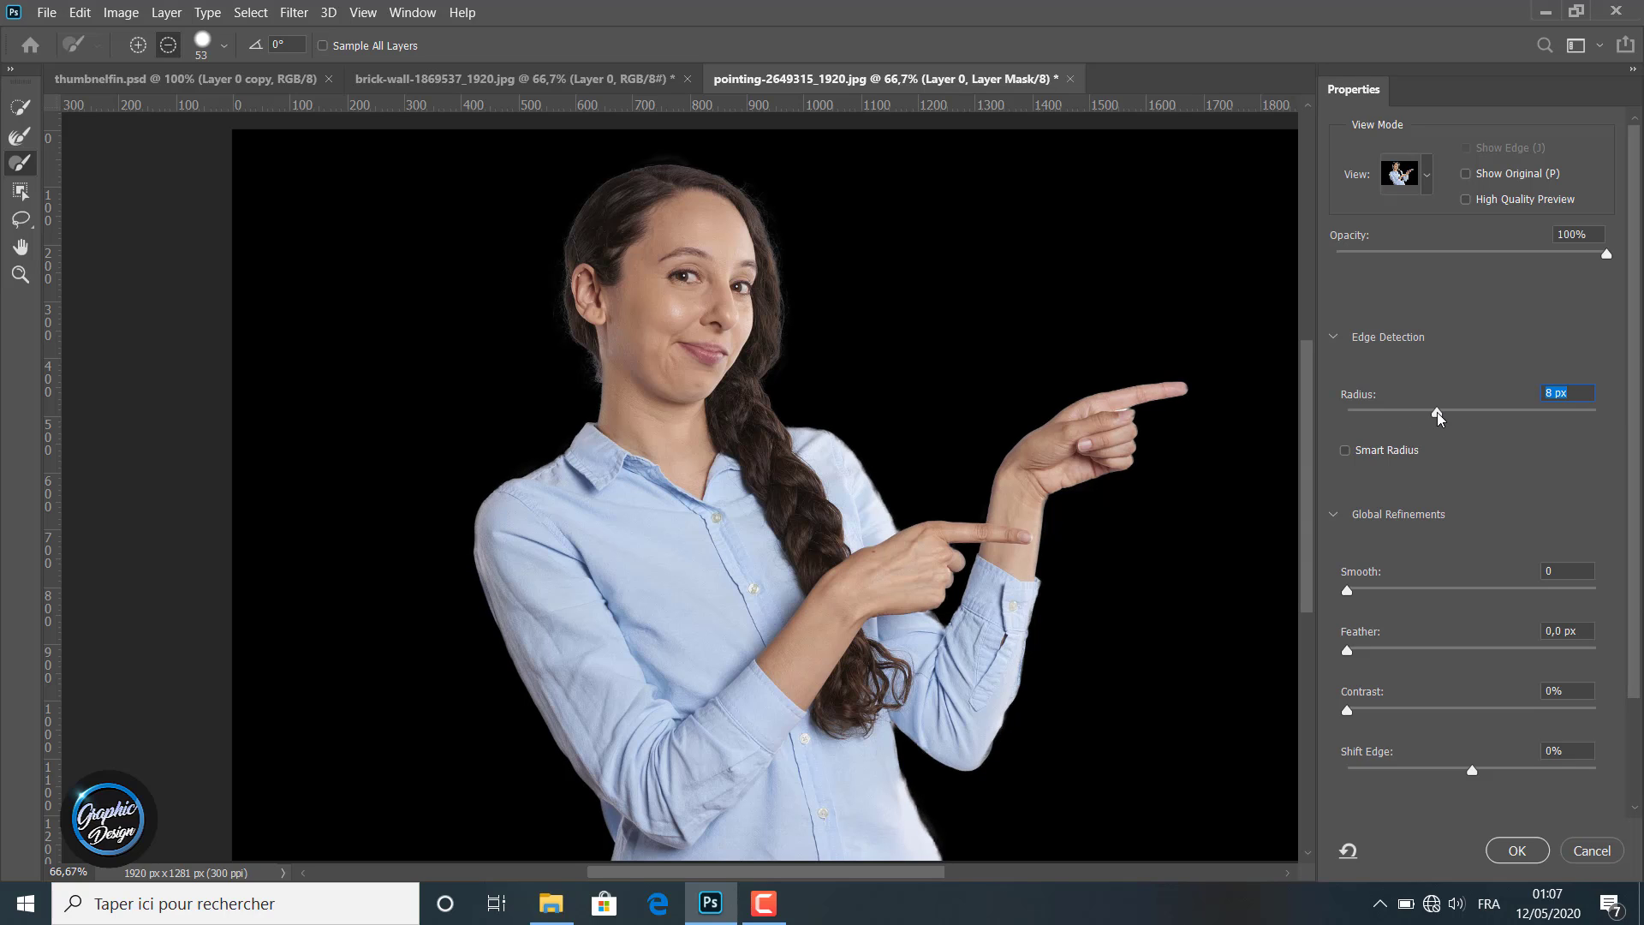
drag(1434, 416, 1414, 417)
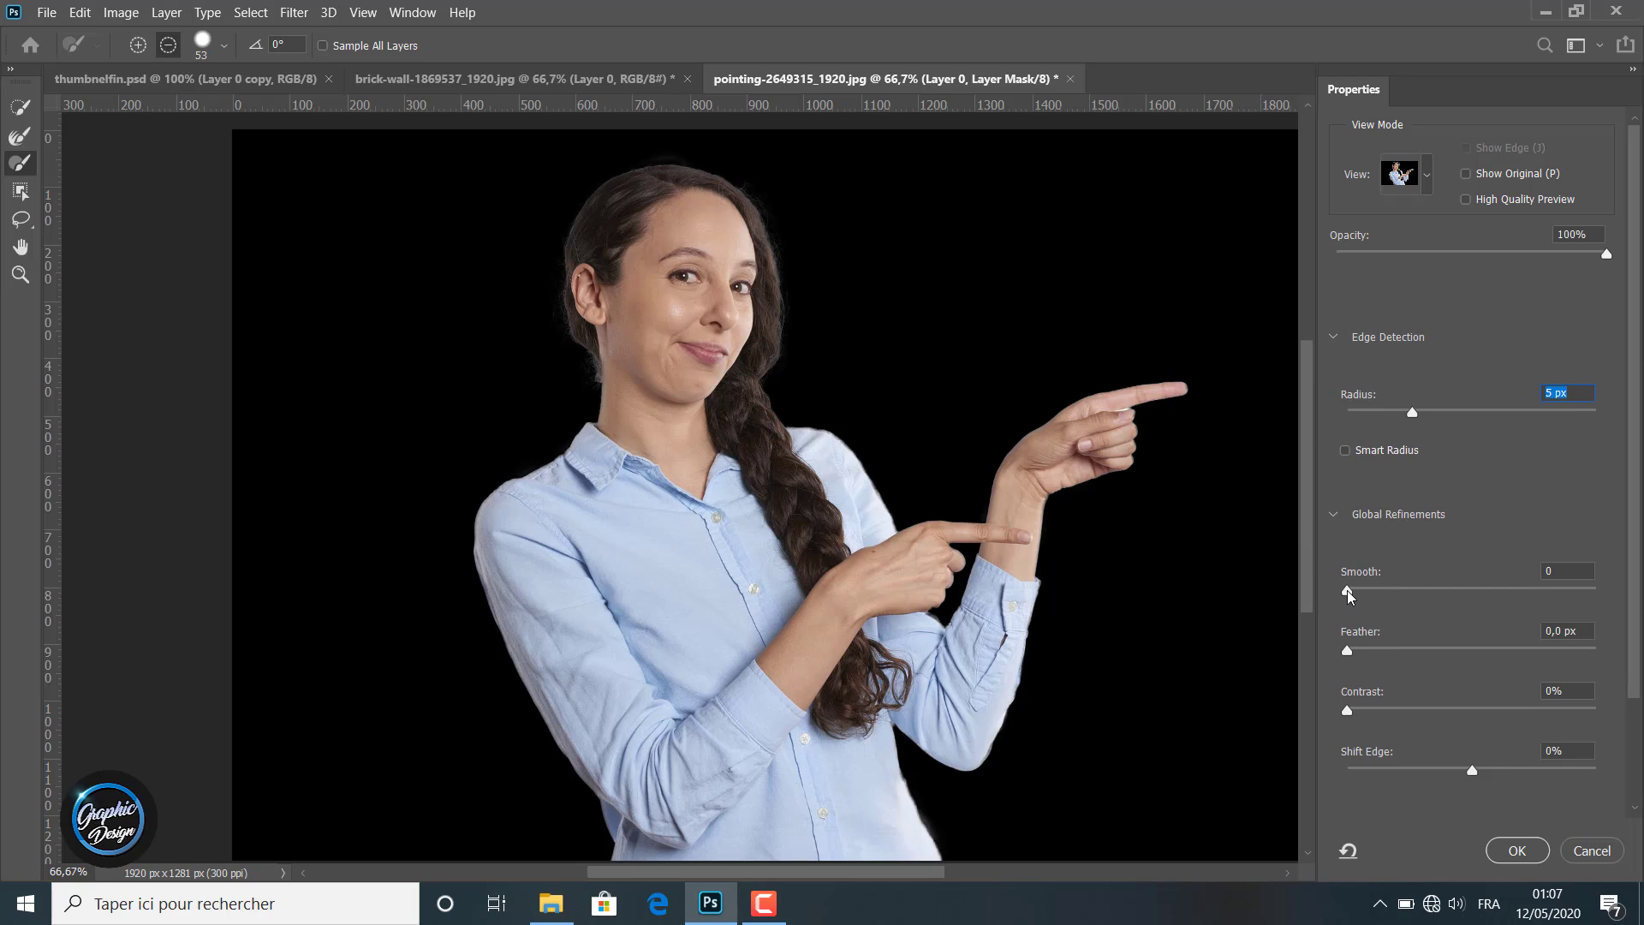
Set Smooth to 36 and compare the smoothed edges with the original mask.
drag(1347, 591, 1438, 596)
click(1467, 175)
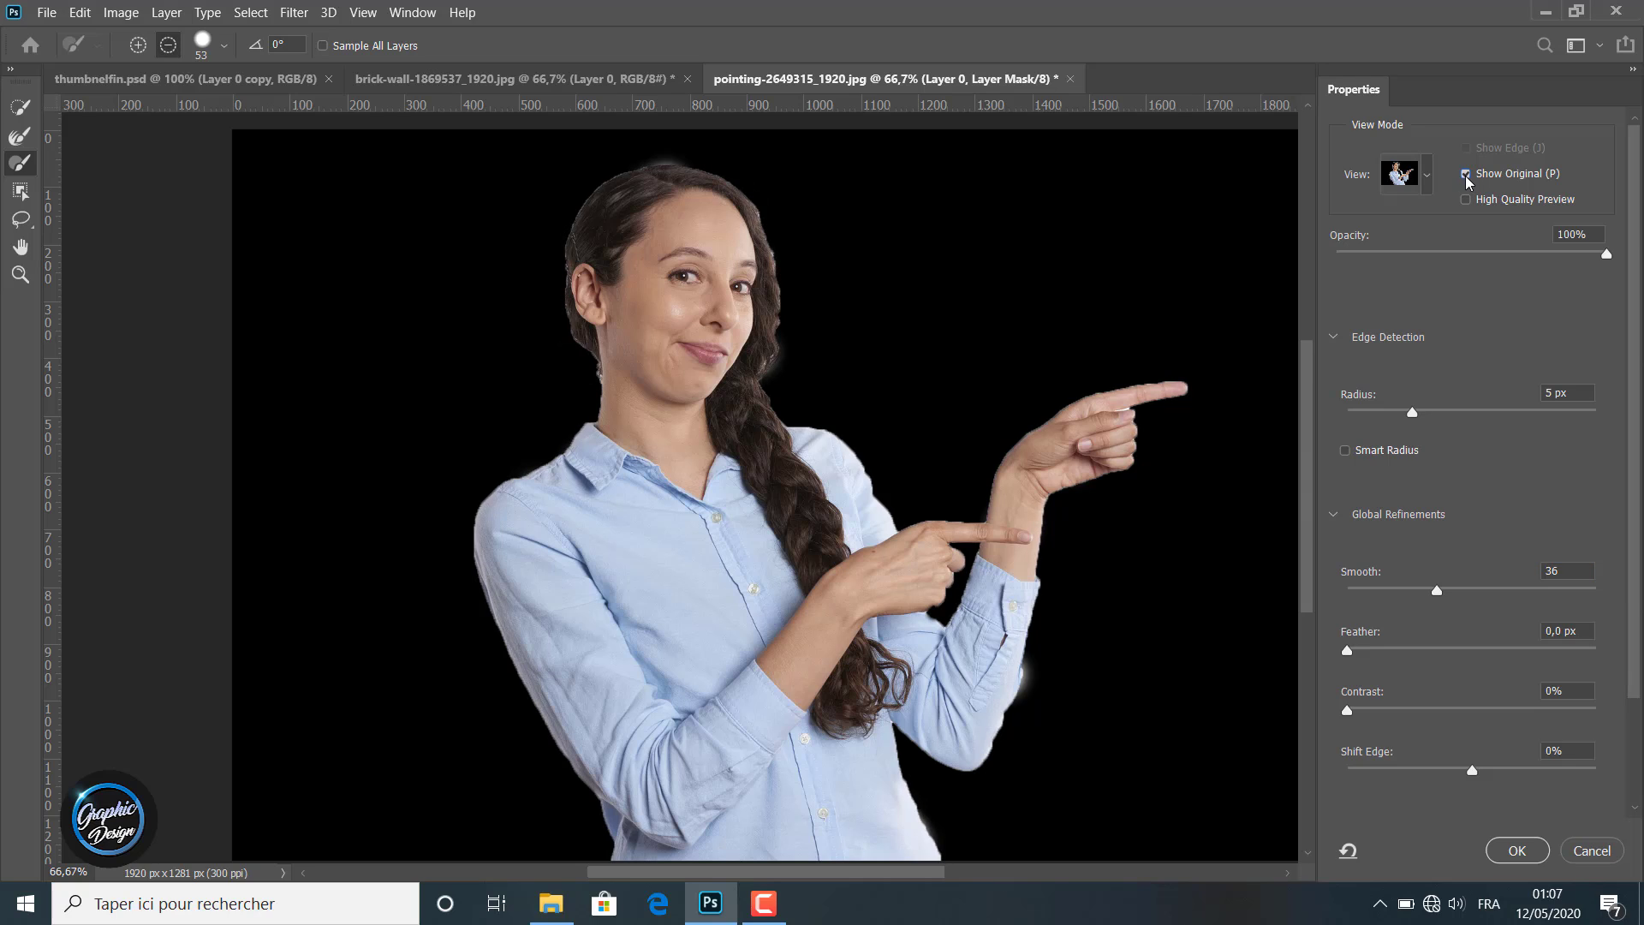
click(1468, 175)
click(1467, 175)
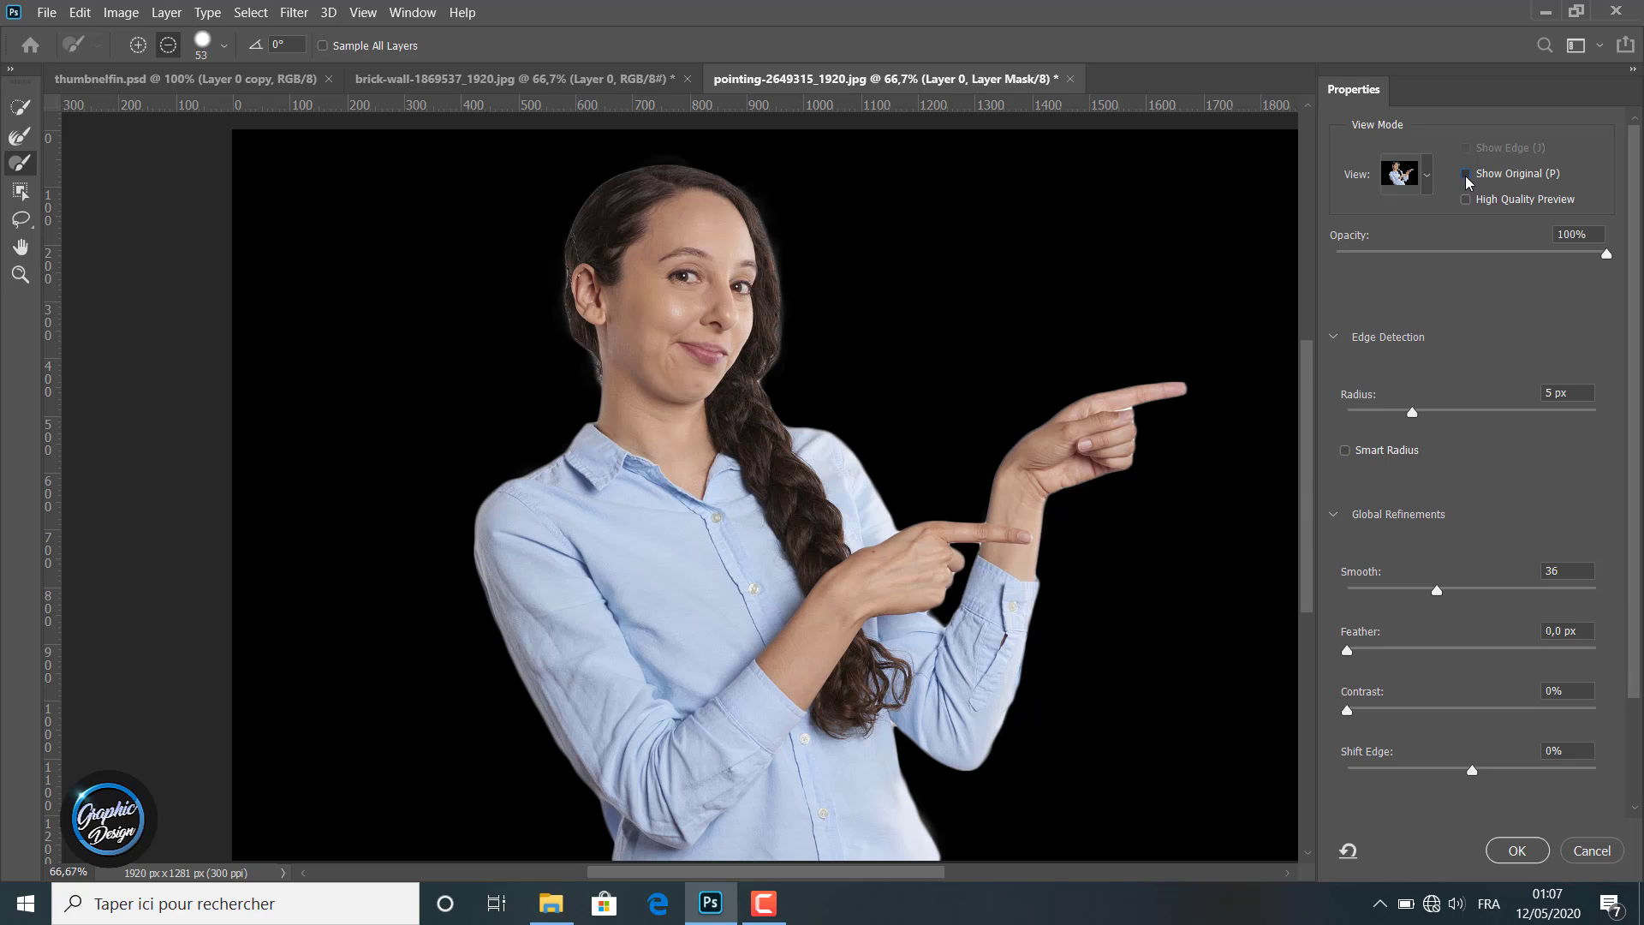
click(1468, 175)
Test a 6.2 px feather, reset Feather to 0 px, and set the edge Contrast to 57%.
drag(1348, 652, 1428, 653)
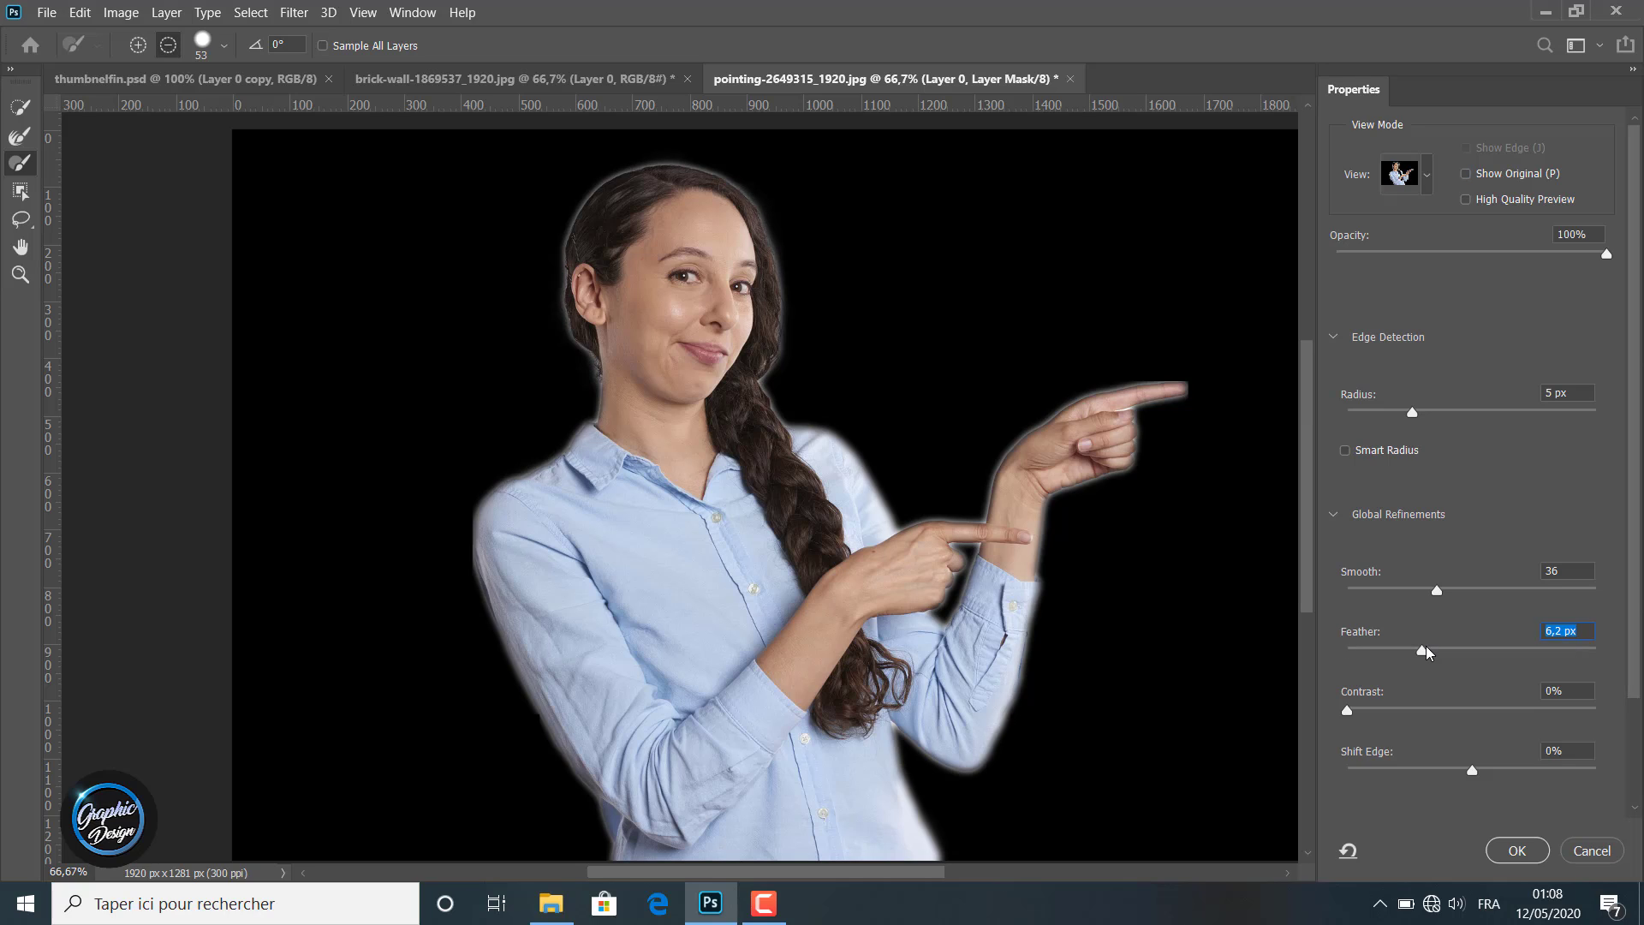
drag(1425, 652, 1325, 652)
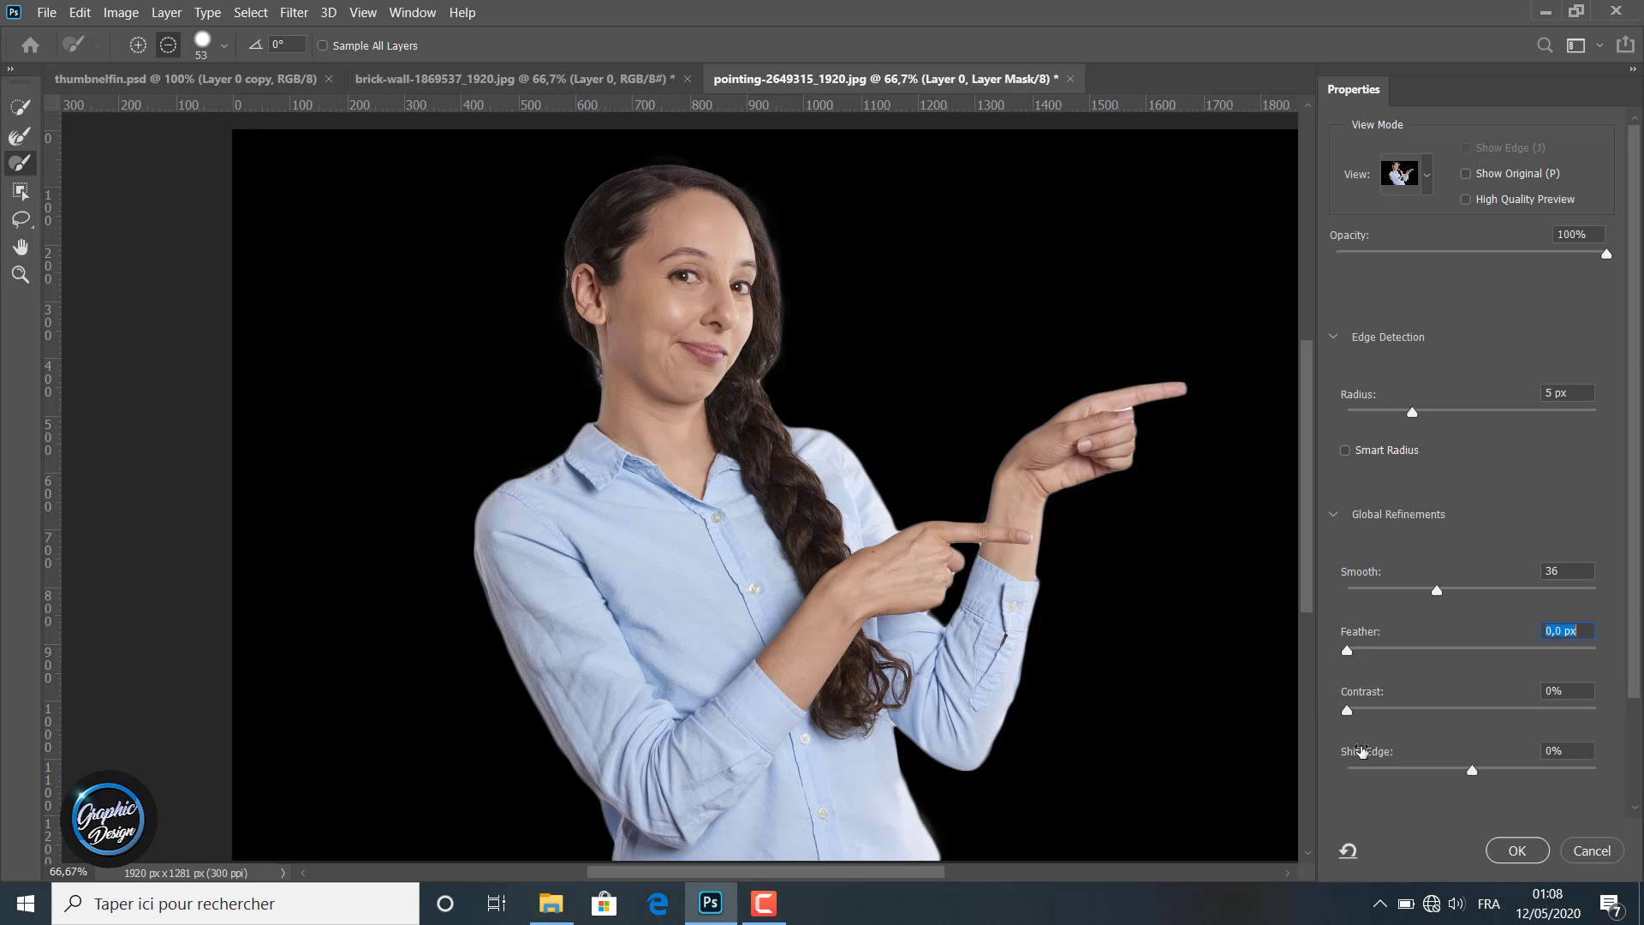
drag(1347, 711, 1491, 712)
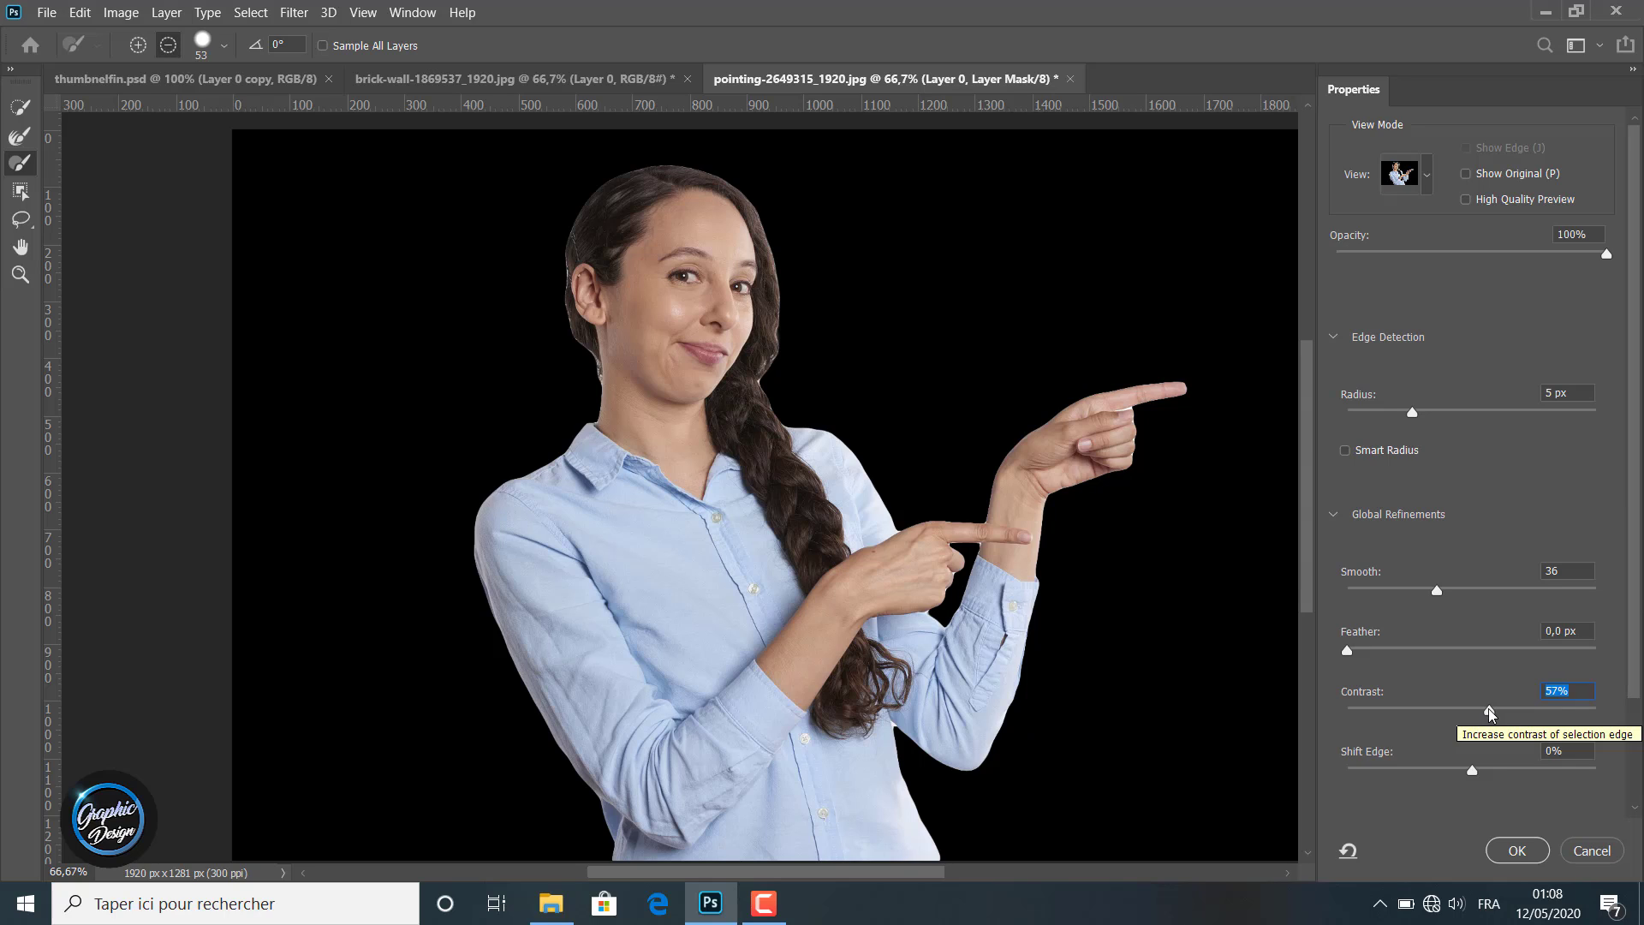
Reset the edge Contrast to 0%, then try contracting and expanding the mask edge and set Shift Edge to -37%.
drag(1491, 712, 1560, 718)
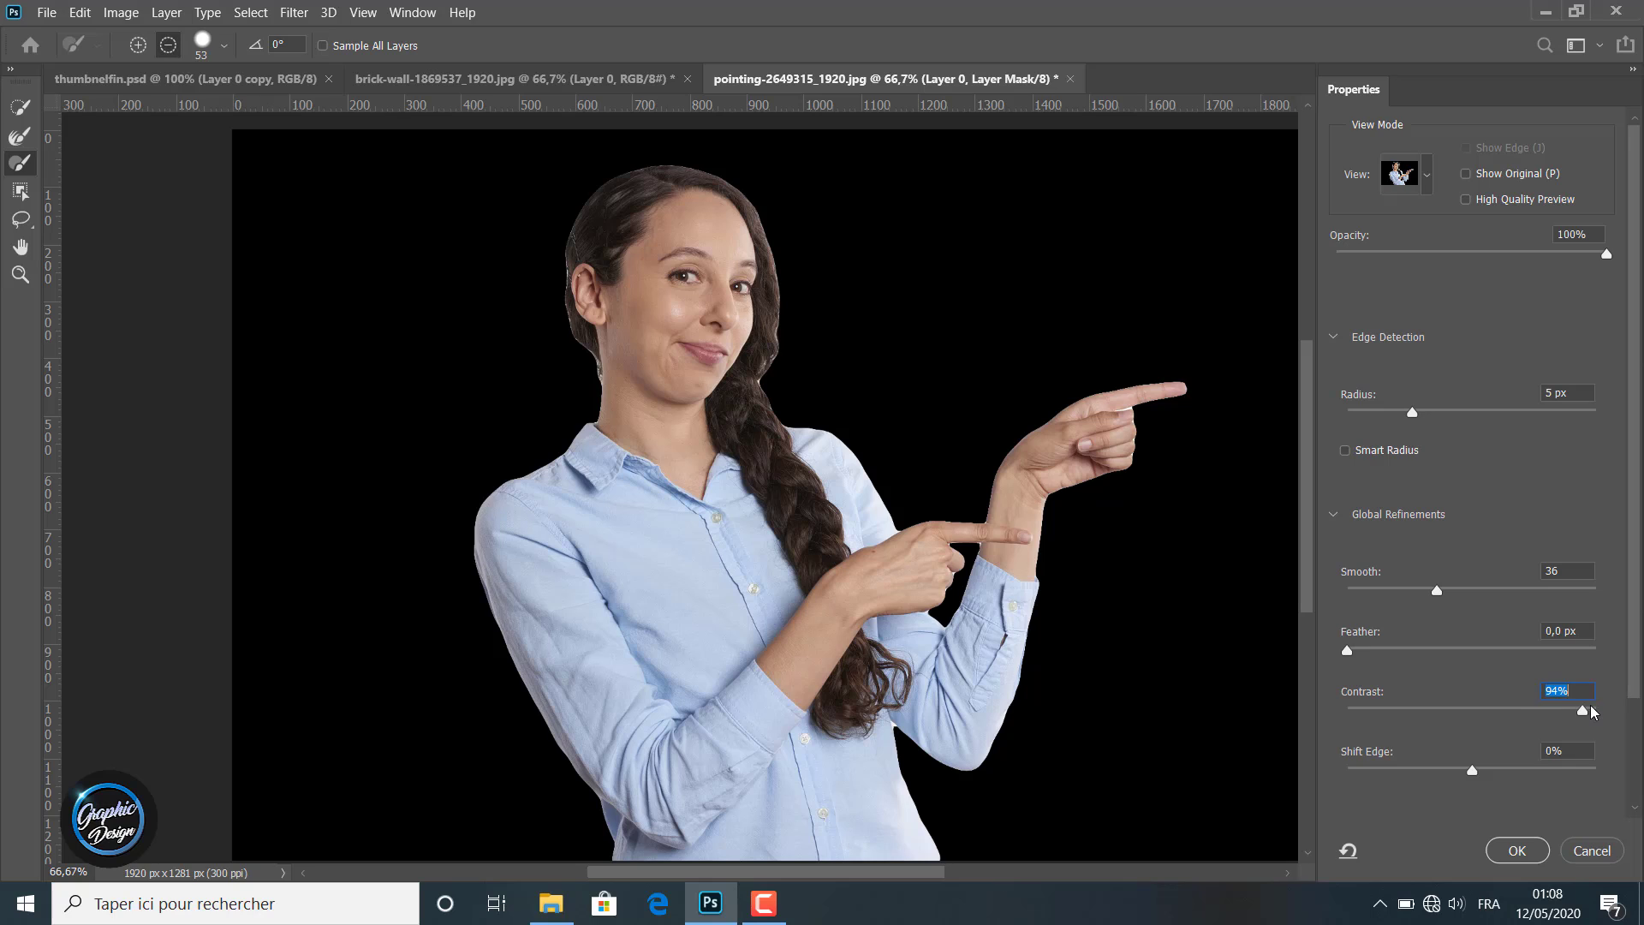
drag(1555, 713, 1347, 719)
drag(1473, 777, 1410, 773)
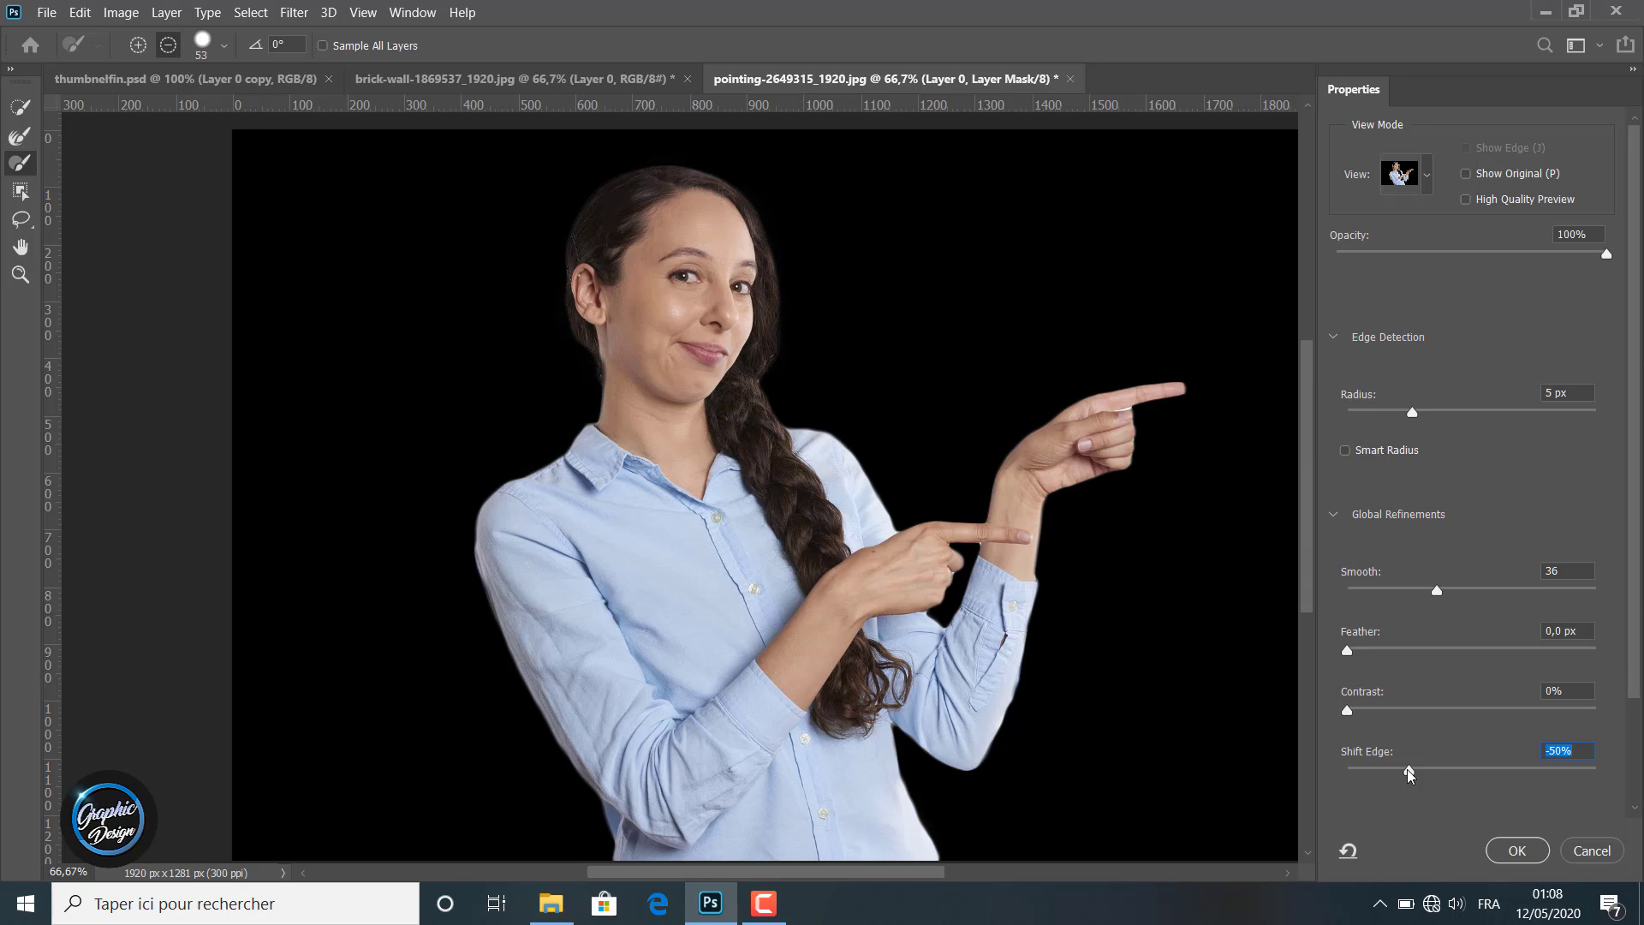
drag(1410, 773, 1437, 775)
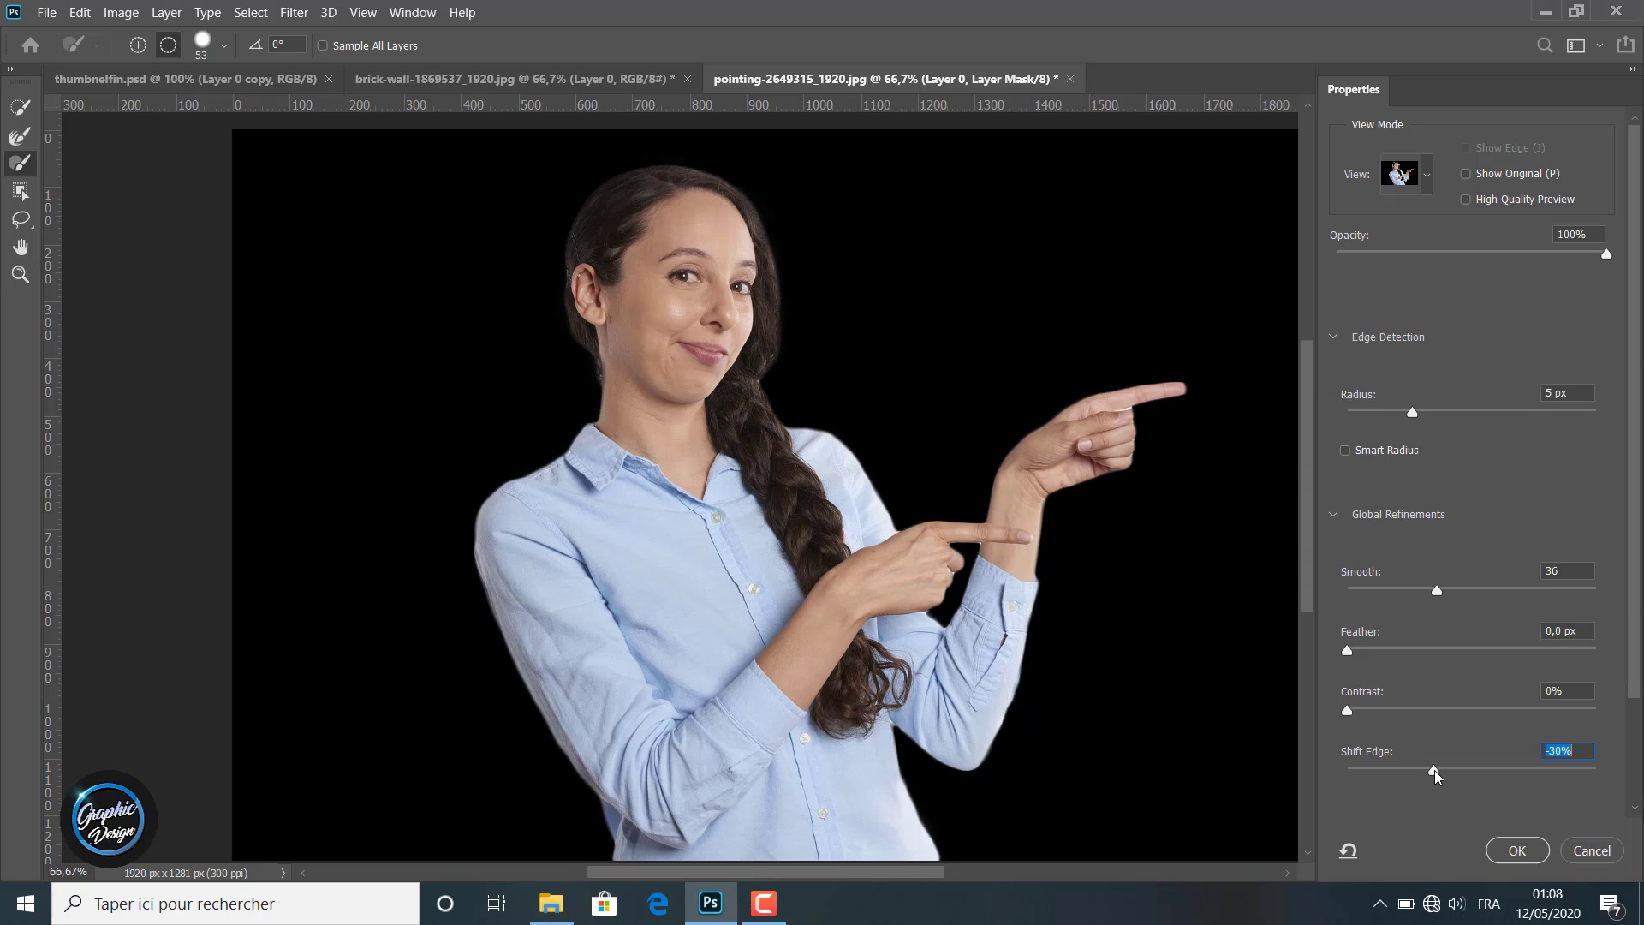
drag(1435, 771, 1508, 771)
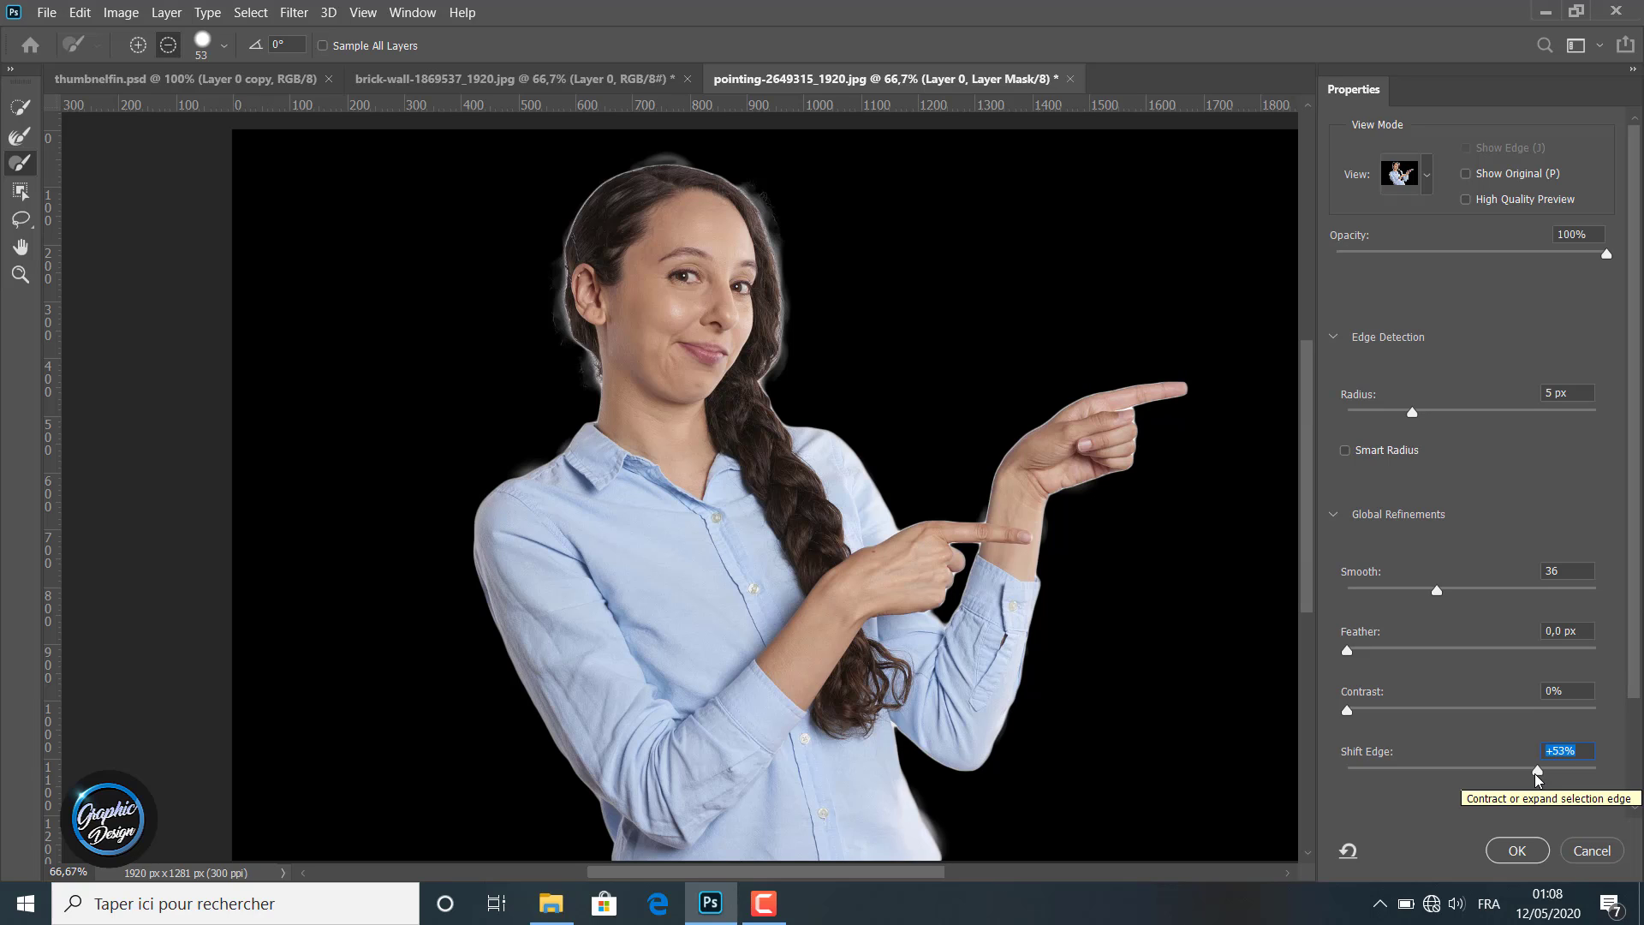
drag(1538, 772, 1447, 780)
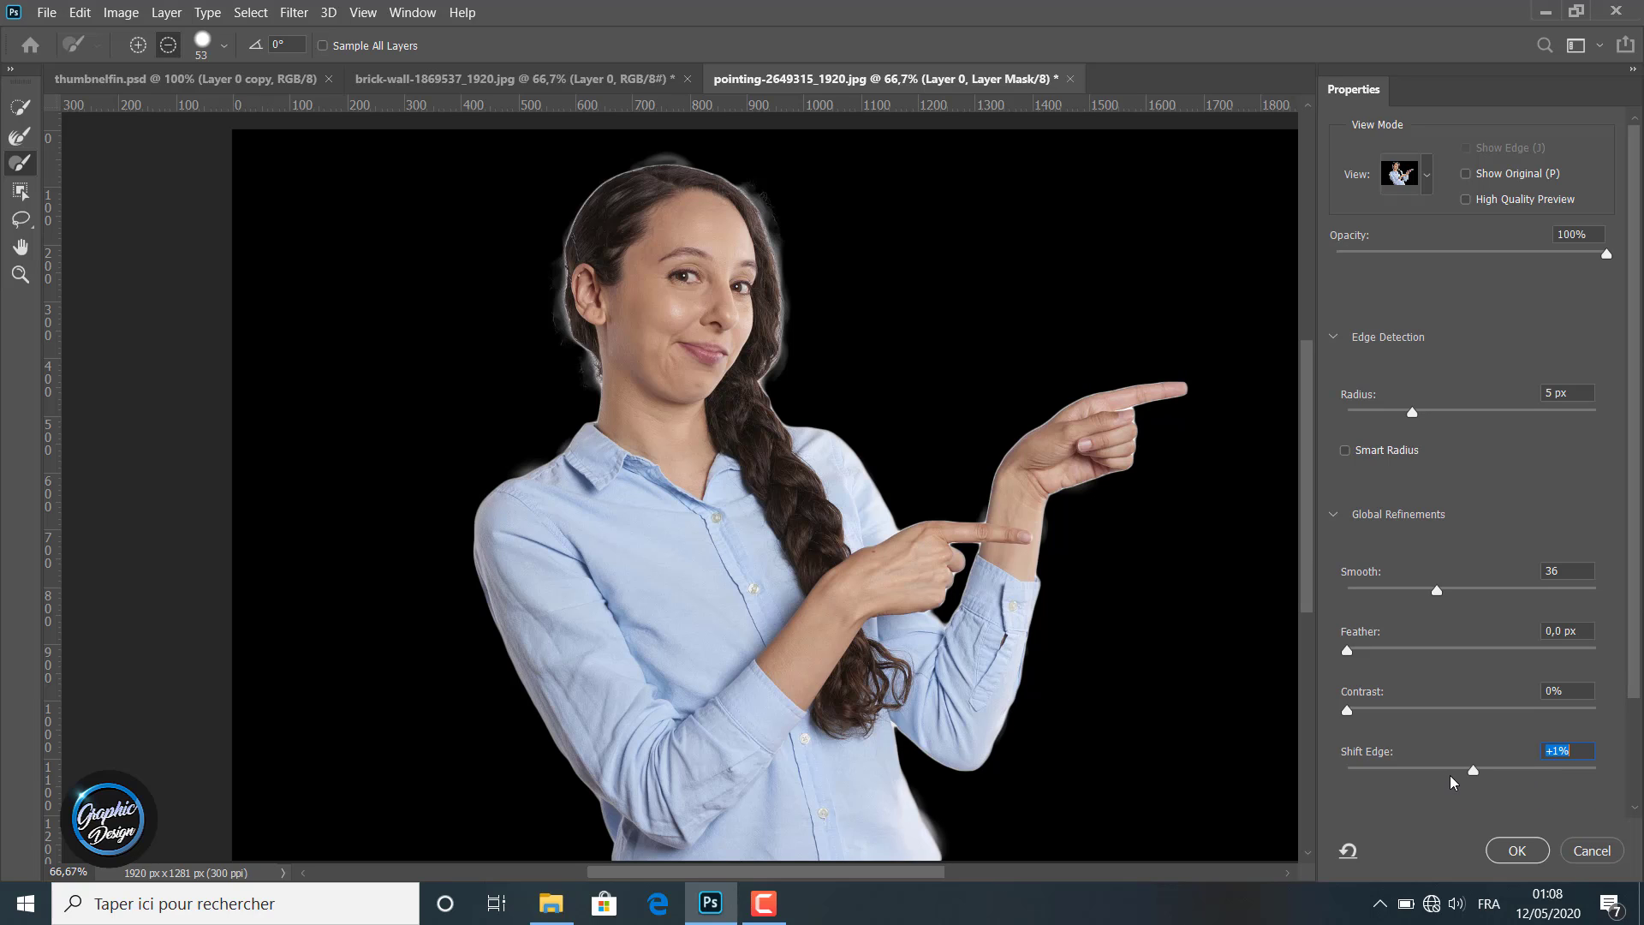
drag(1475, 771, 1434, 772)
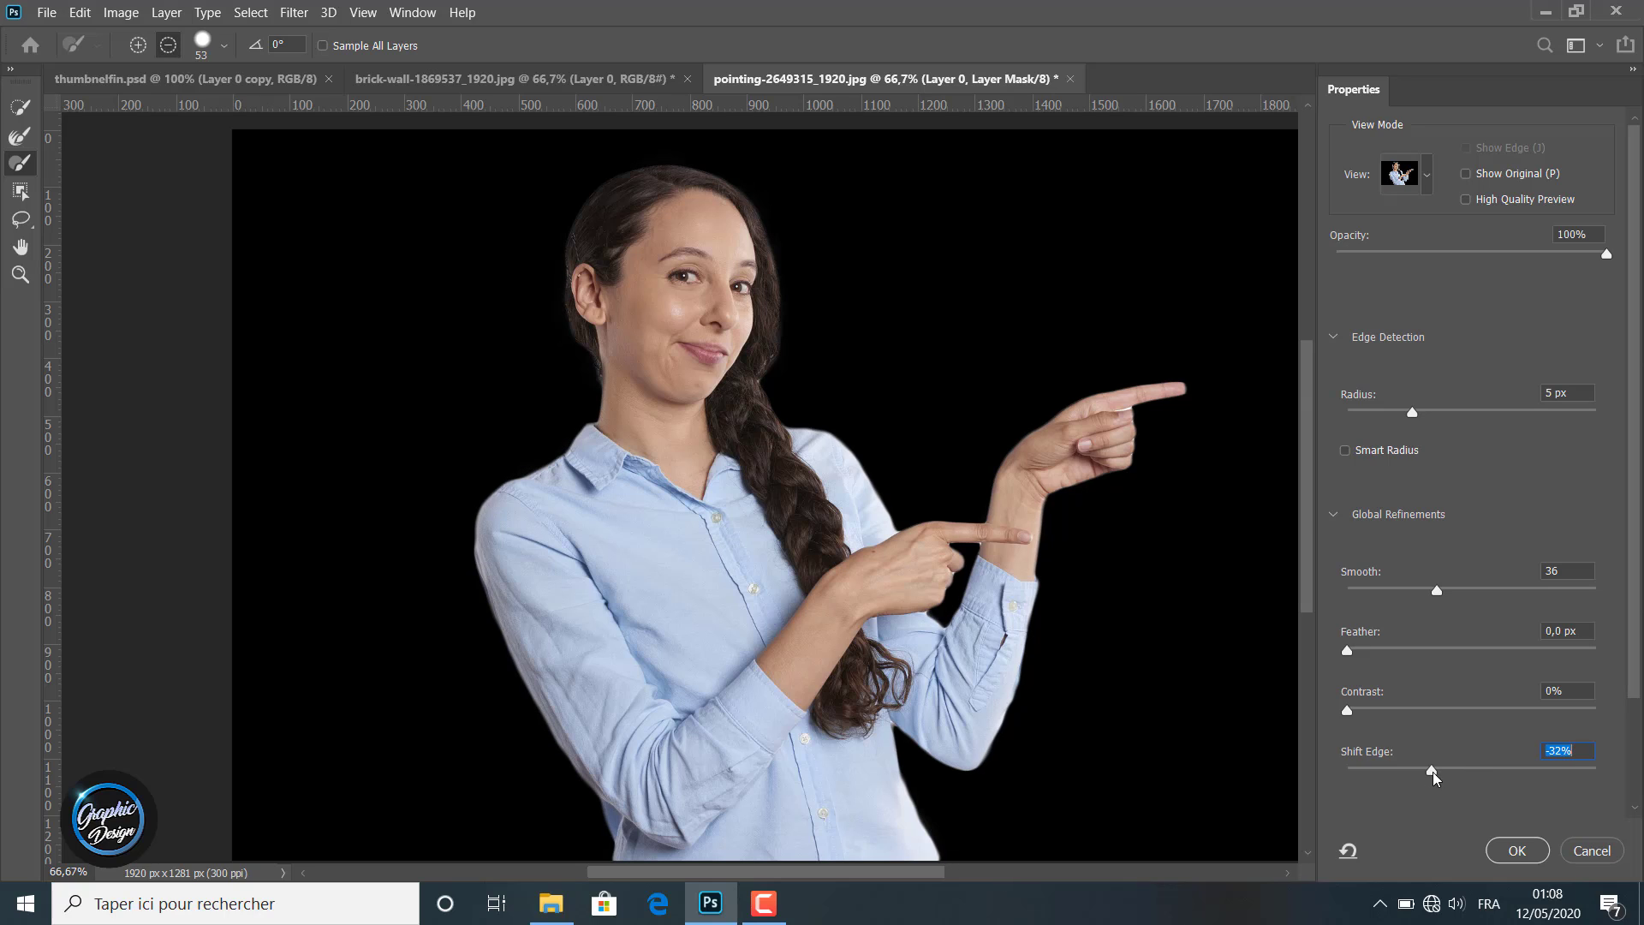
drag(1430, 773, 1425, 771)
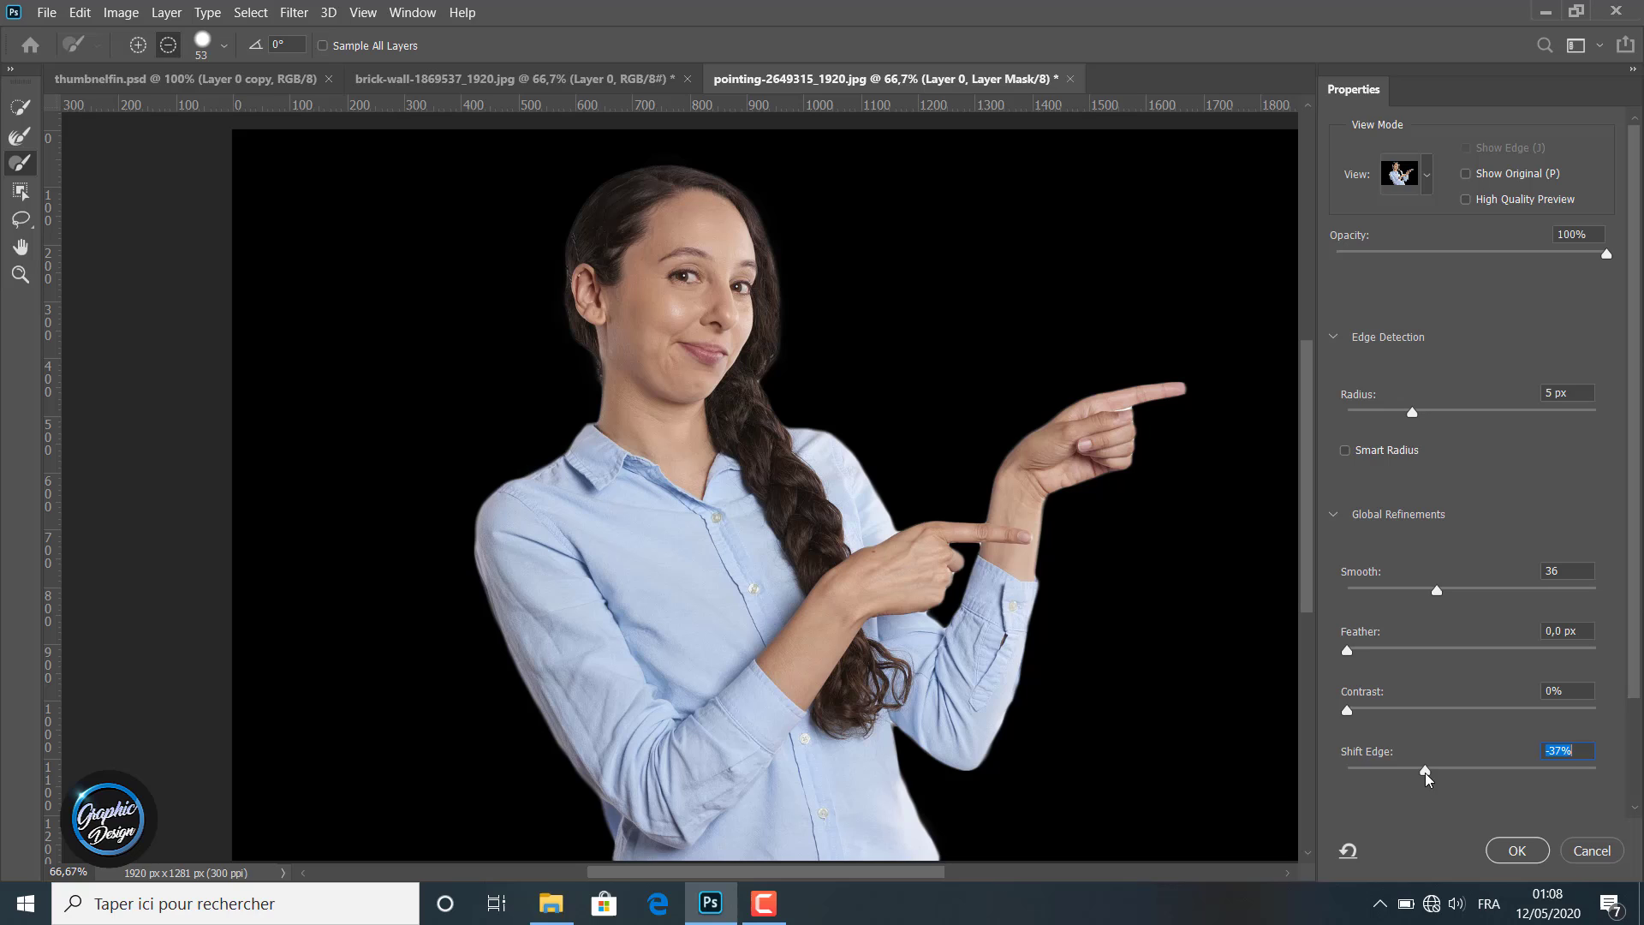
Compare the cutout with Decontaminate Colors on and off in the output settings, leaving the option off.
click(1332, 515)
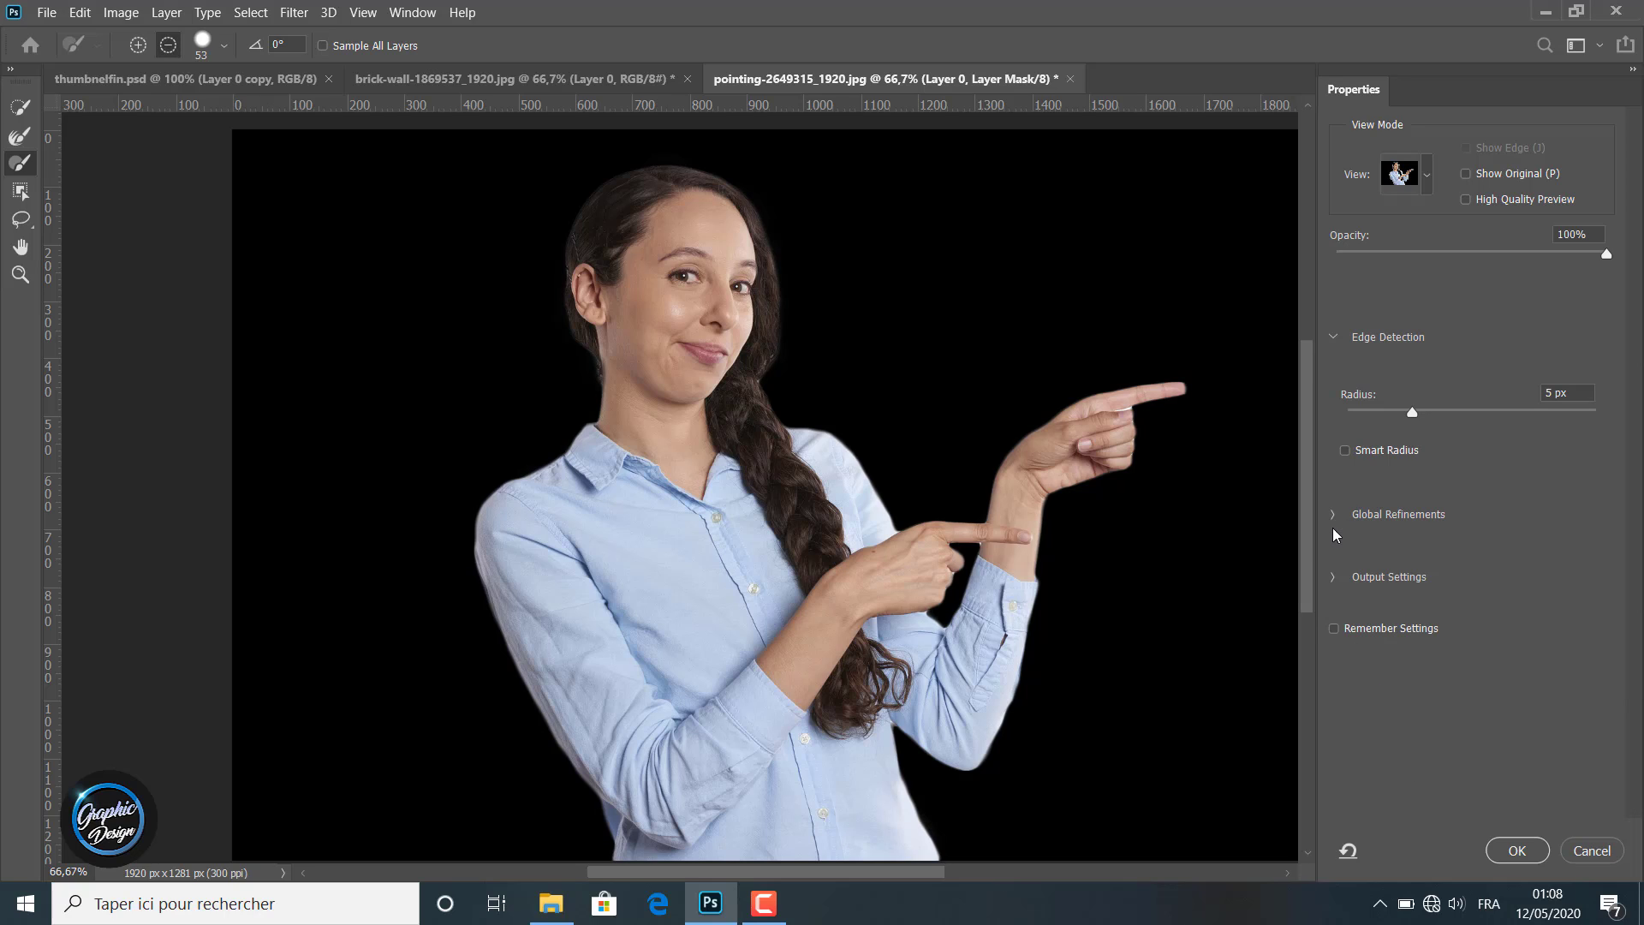
click(1335, 578)
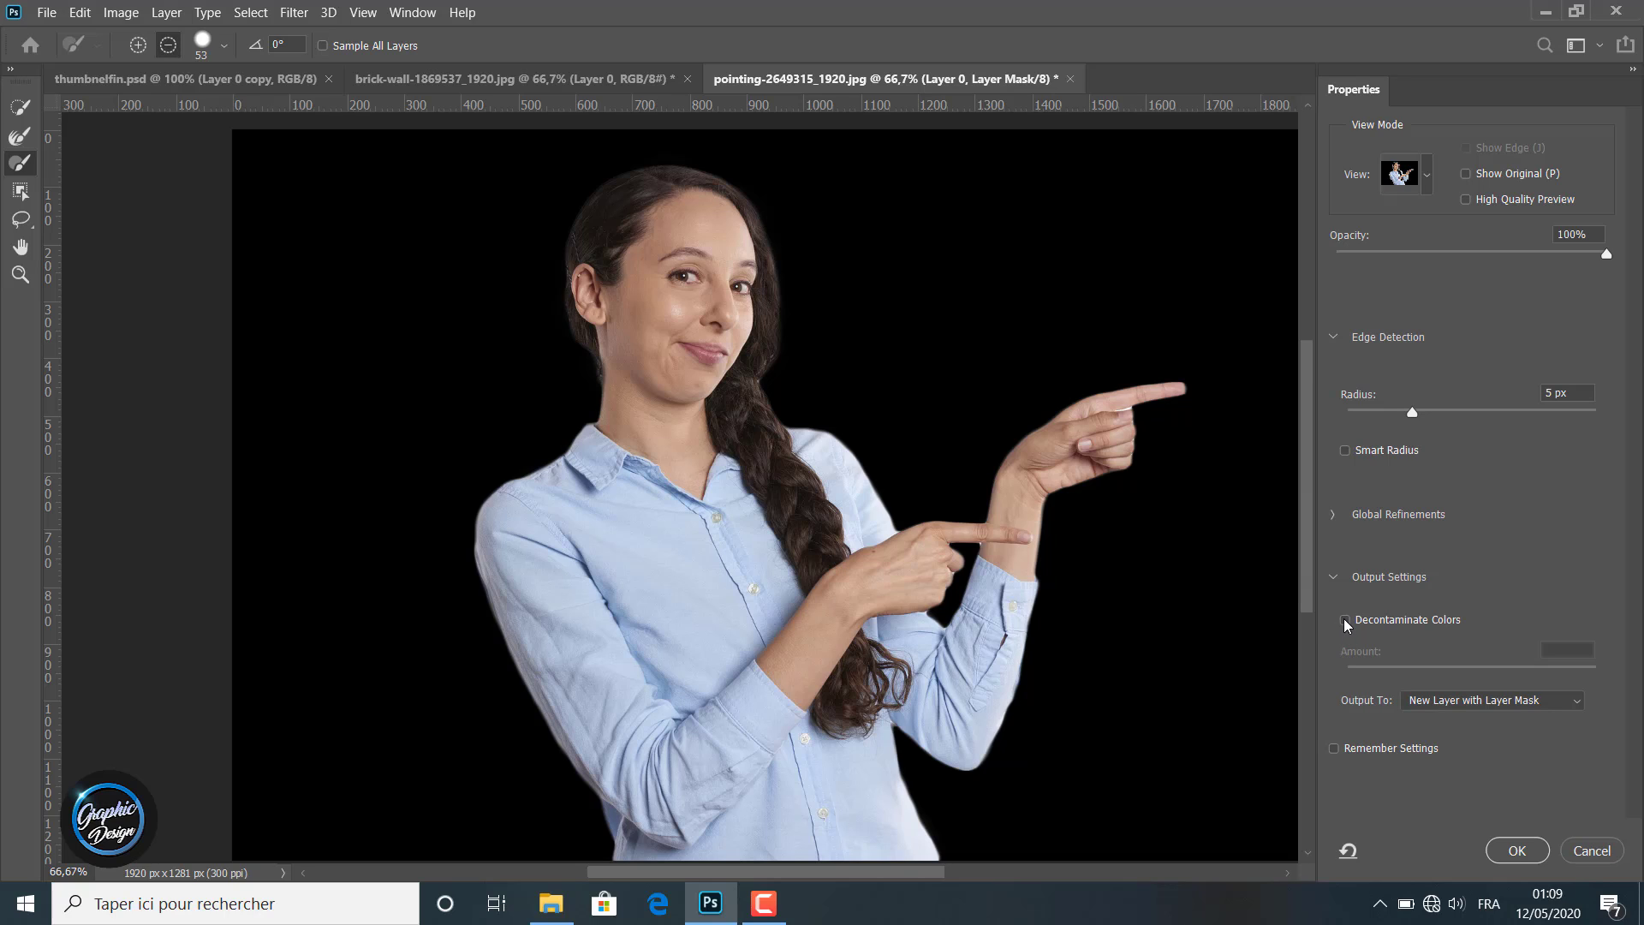
click(1343, 622)
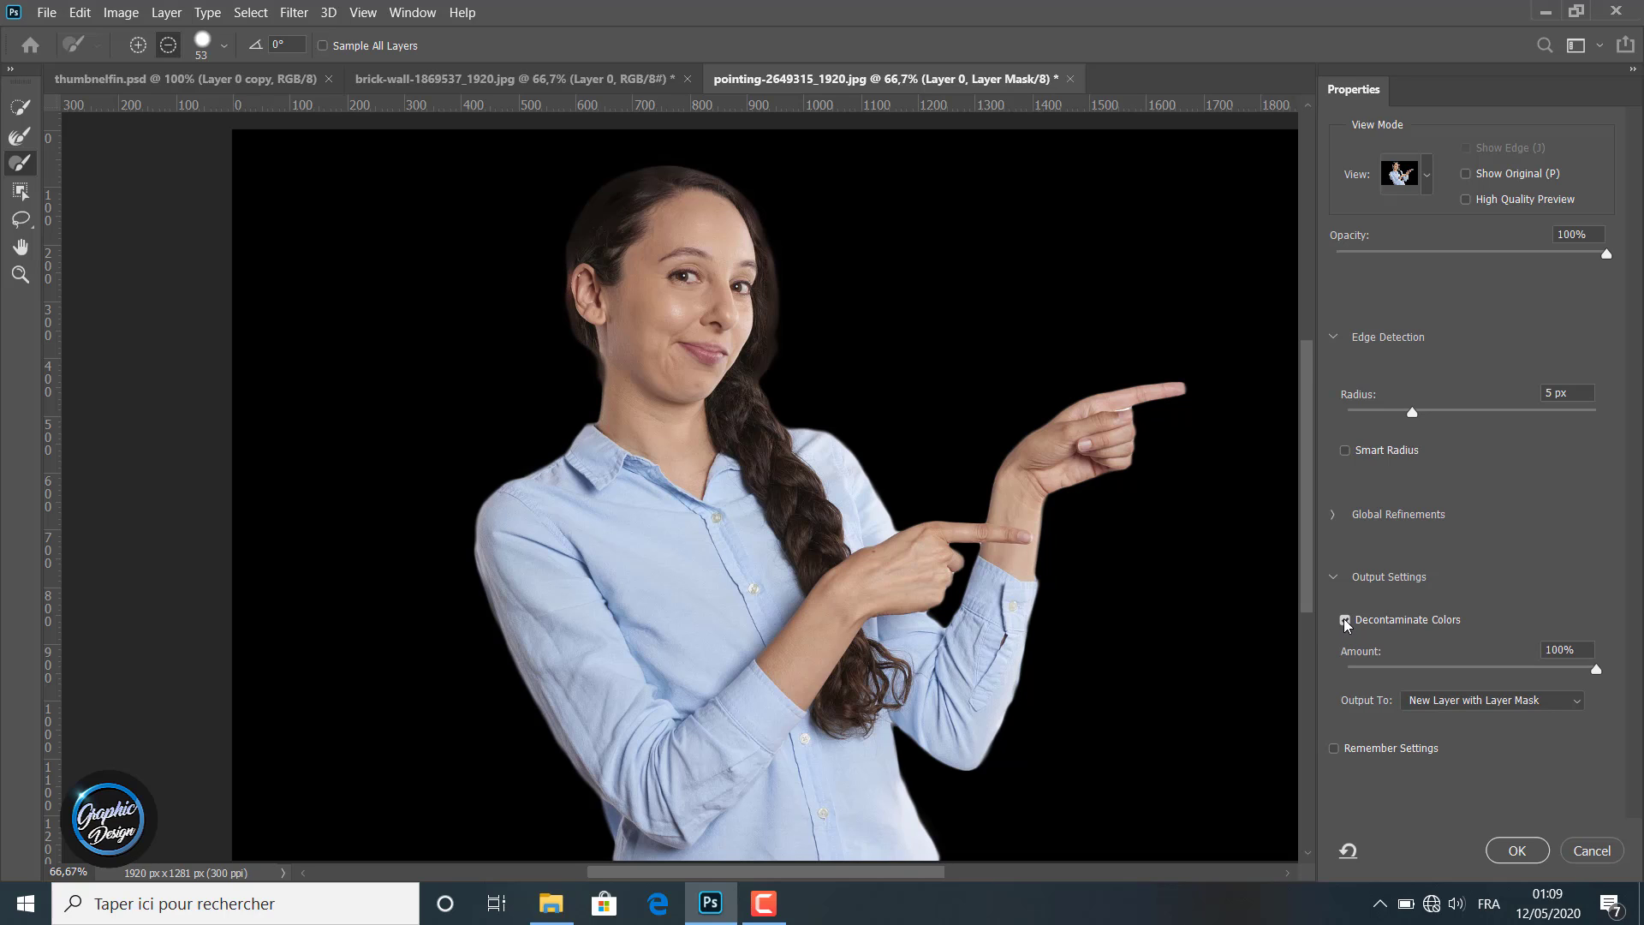
click(1344, 618)
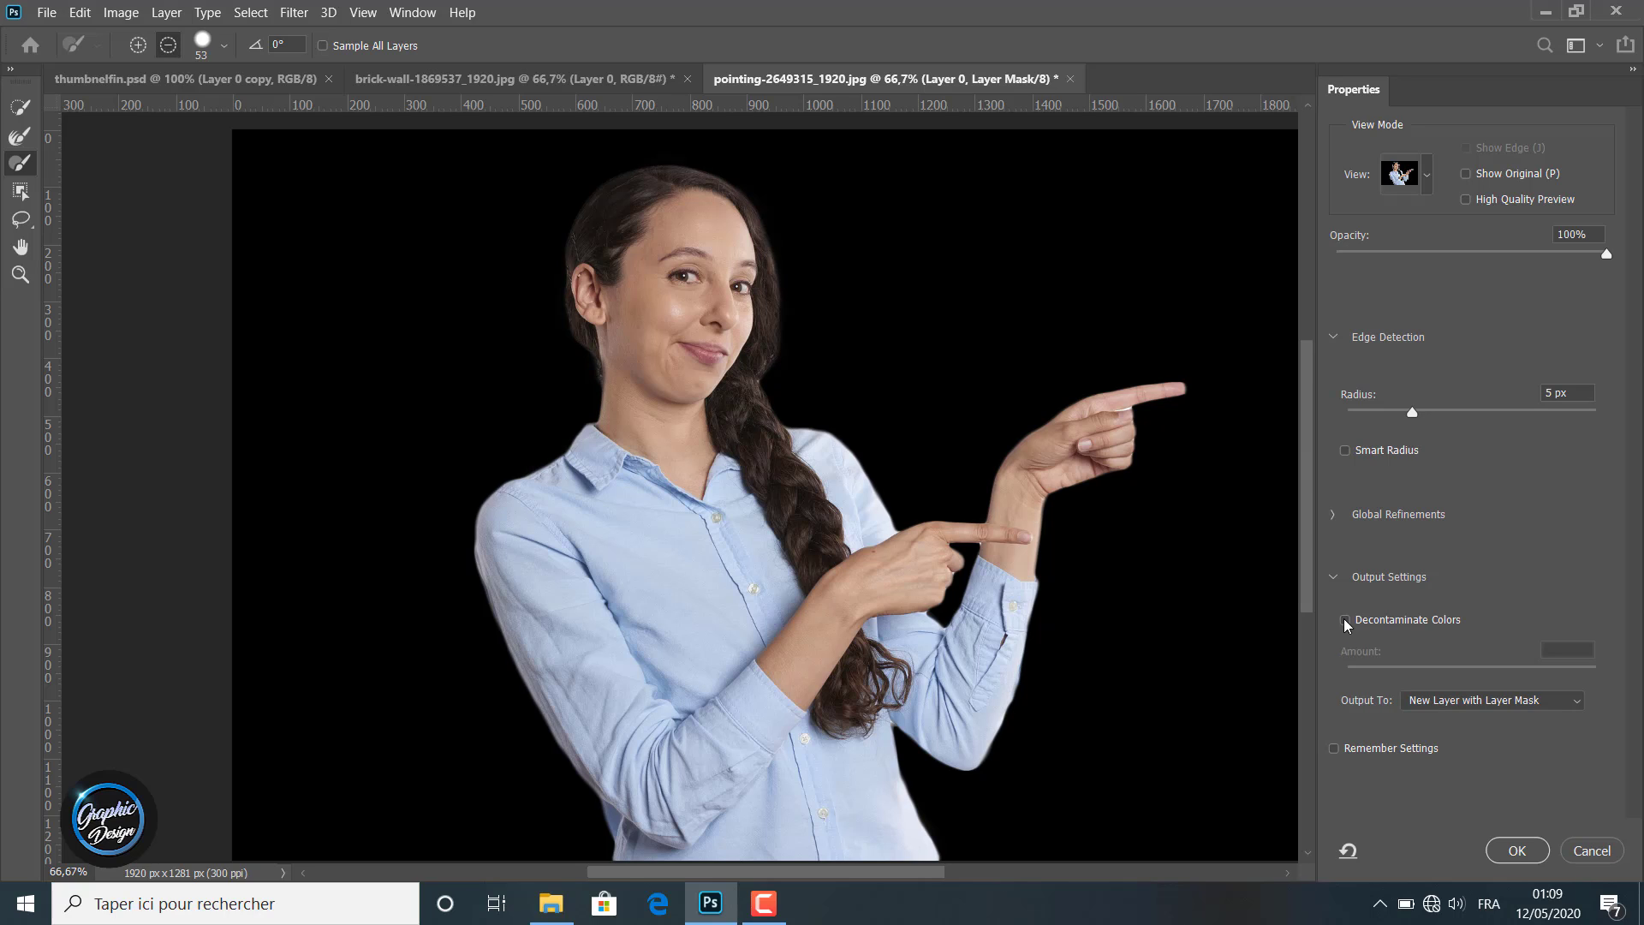
click(1344, 618)
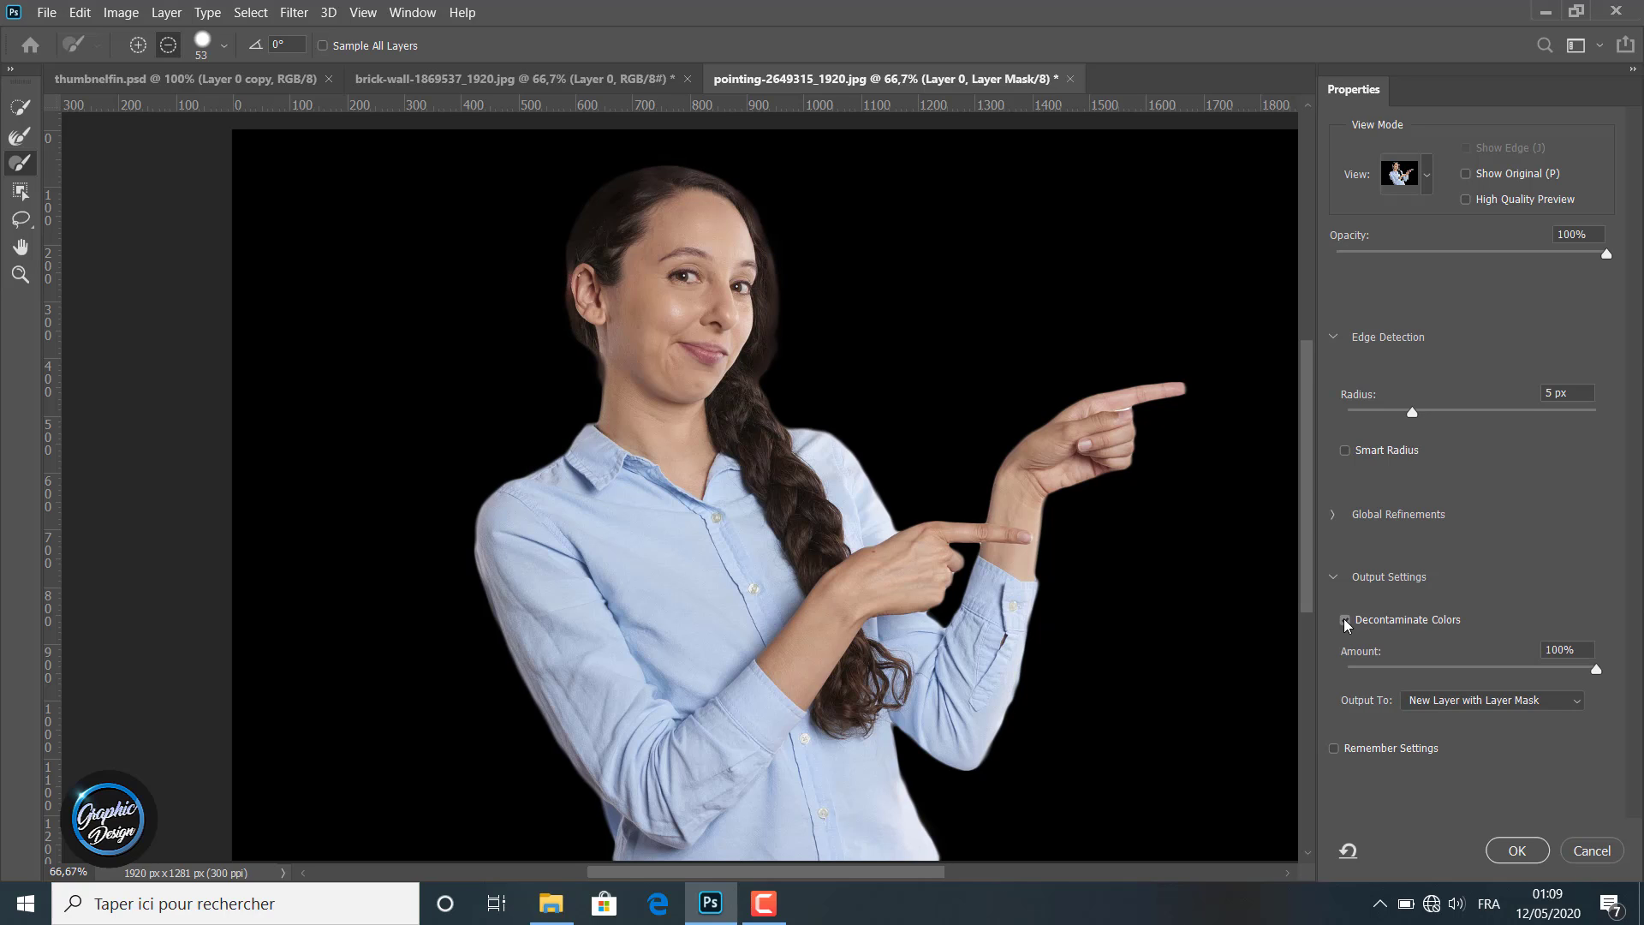
click(1344, 618)
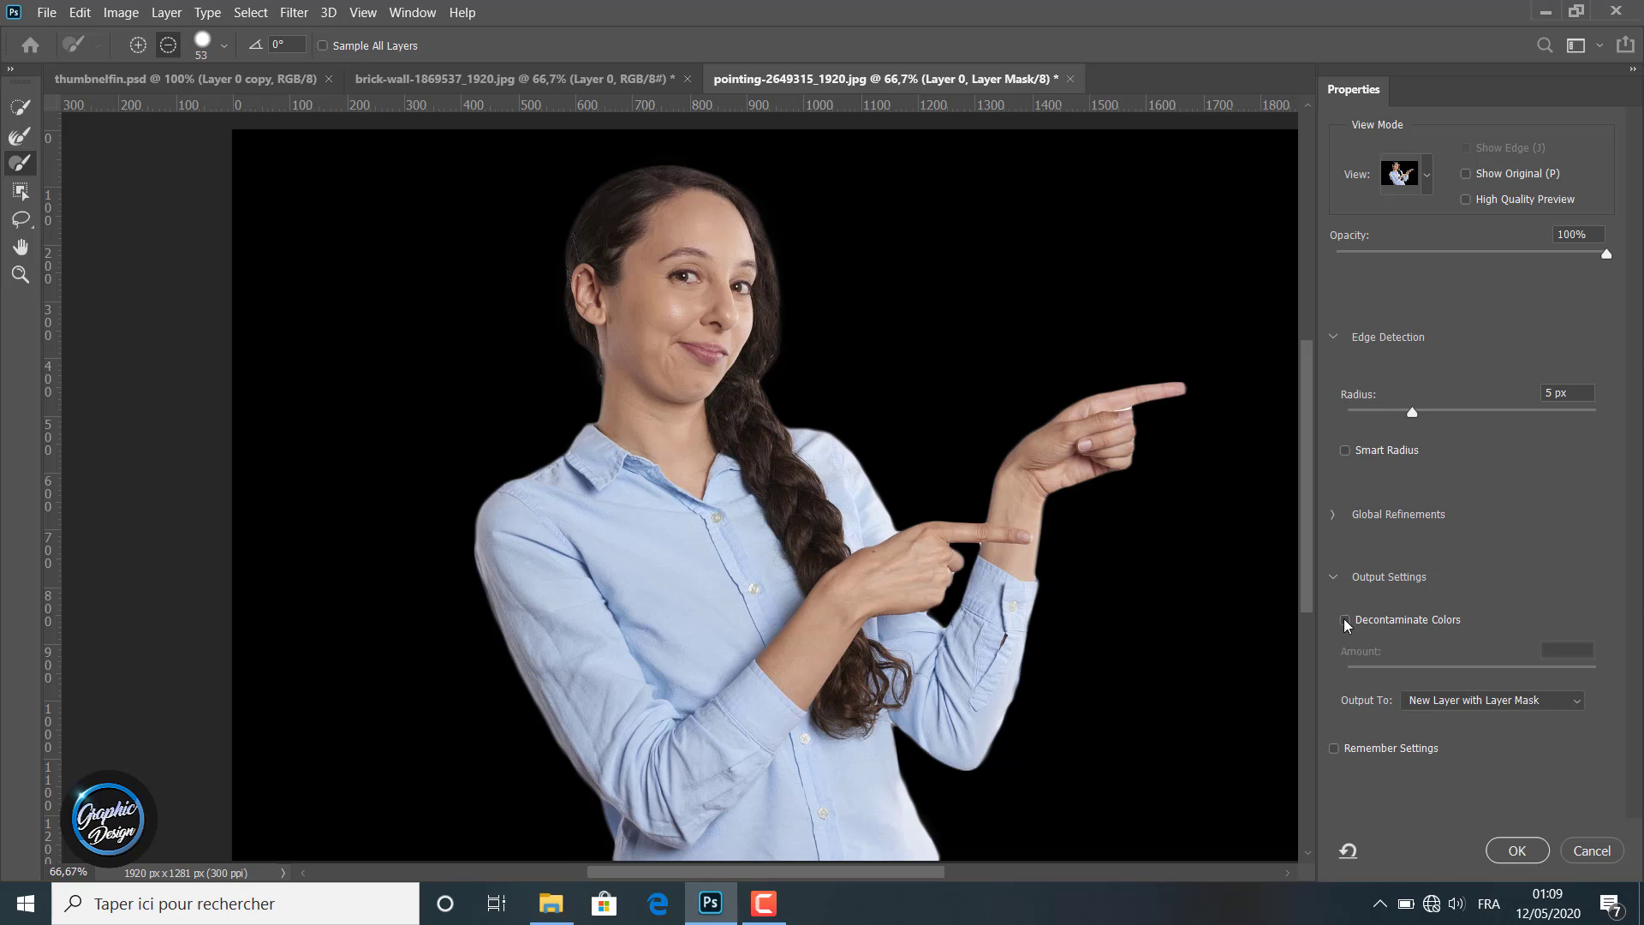
click(1344, 618)
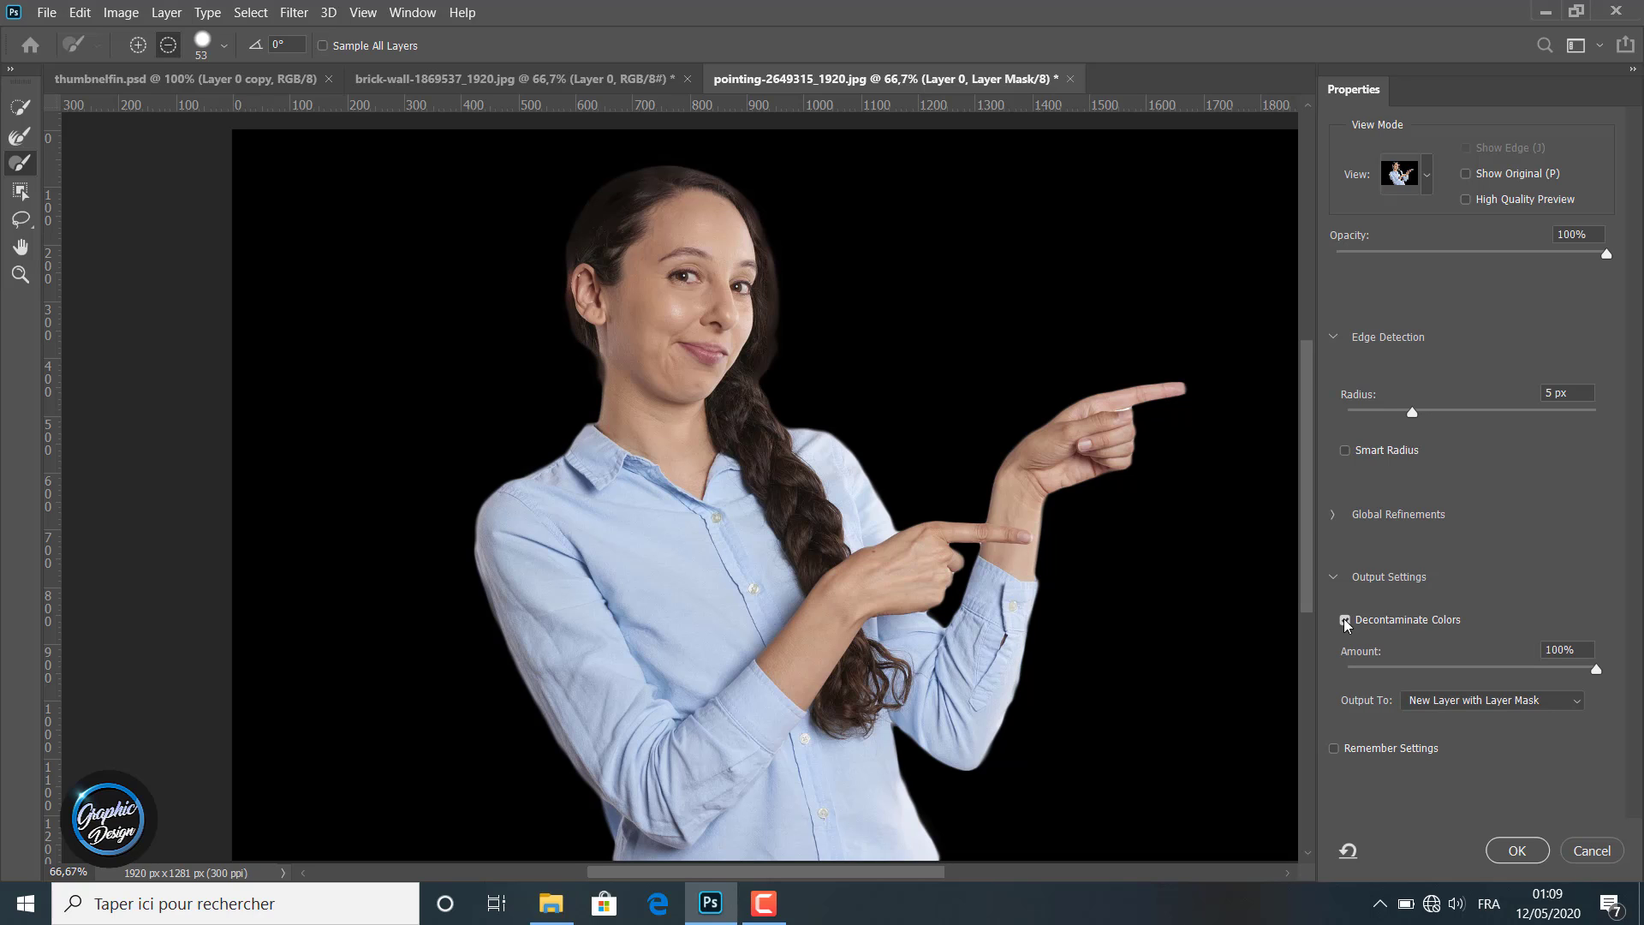
click(1344, 619)
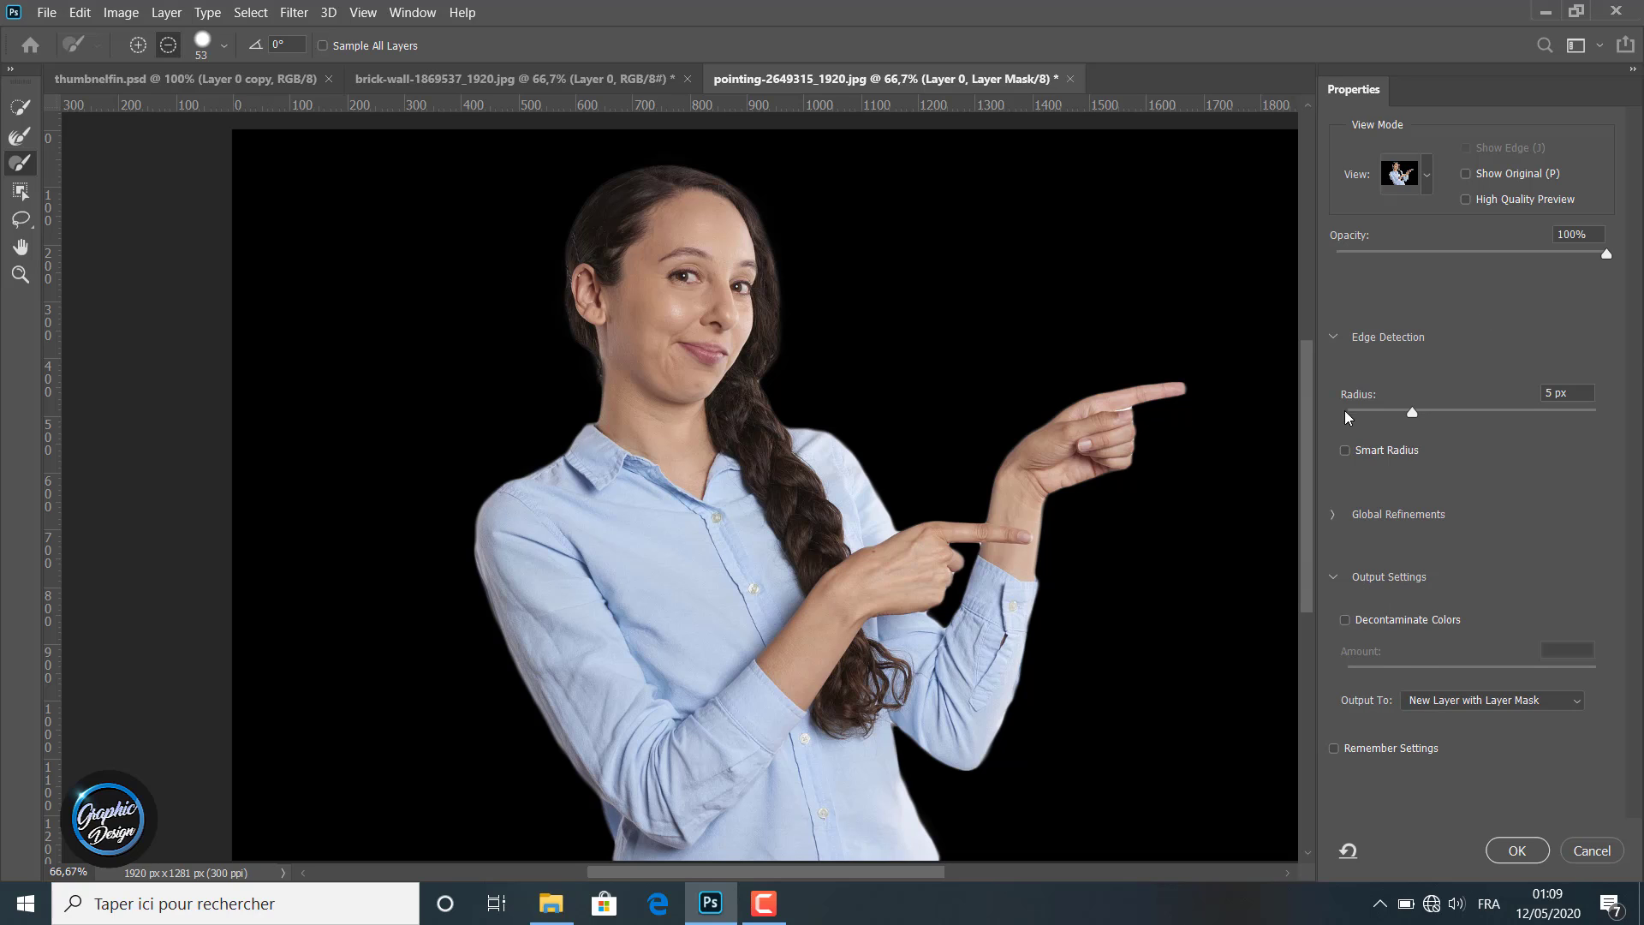
Go over the hair edge beside the neck with the Refine Edge Brush and return to the Brush tool.
click(11, 138)
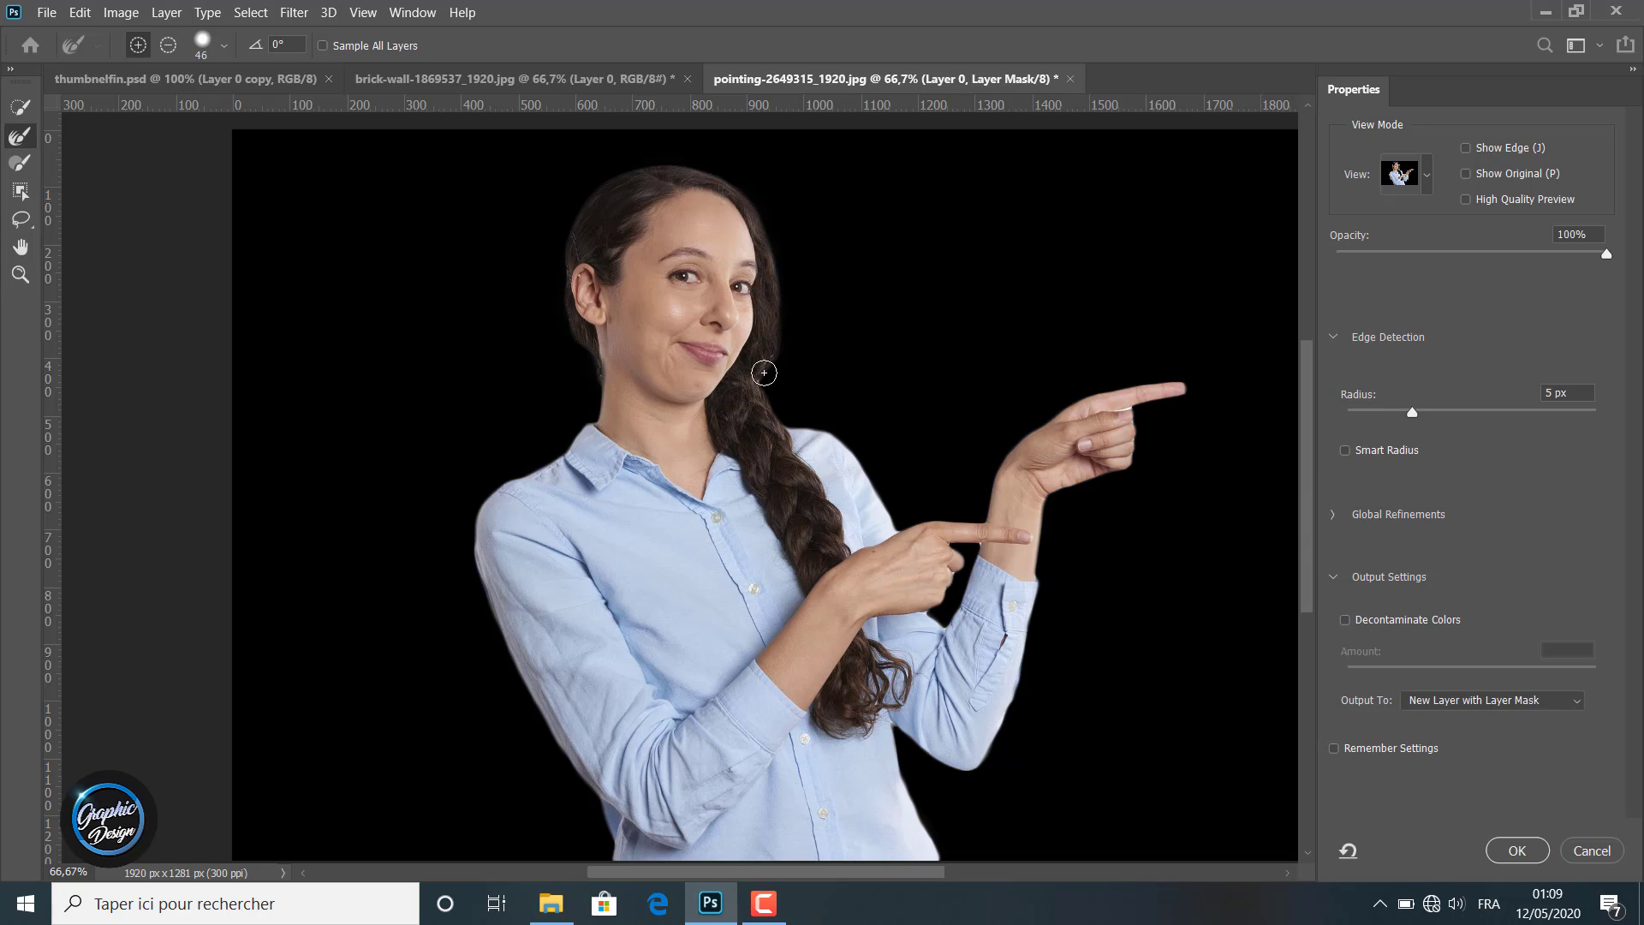
drag(771, 352, 759, 384)
click(17, 163)
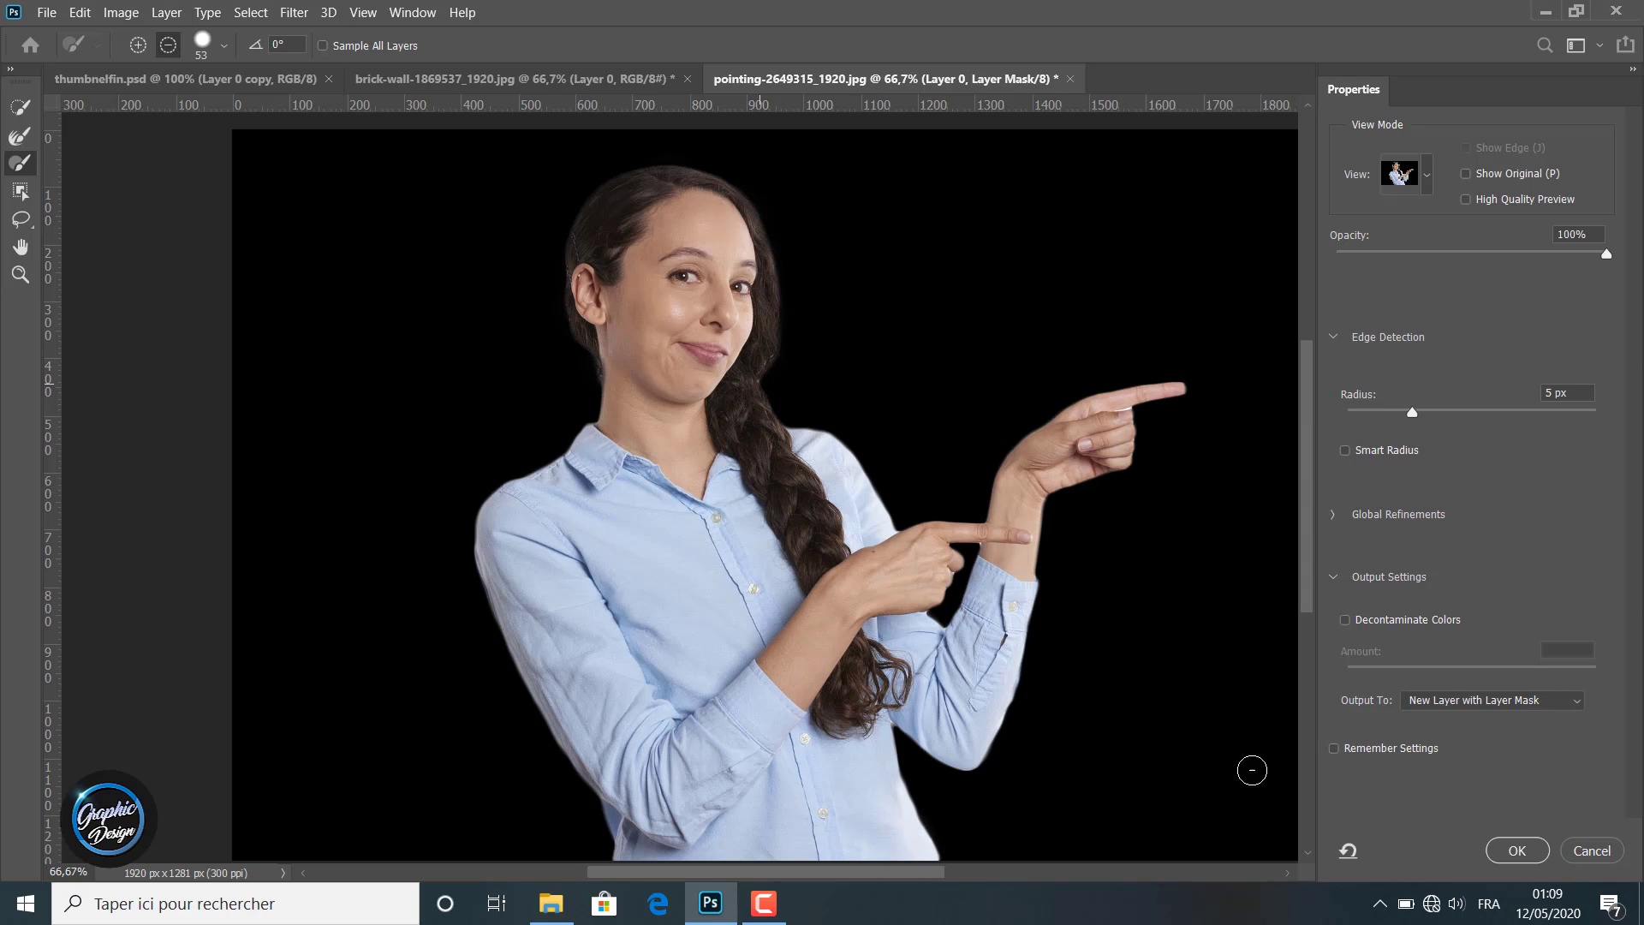
Output the refined selection to New Layer with Layer Mask and apply it.
click(1492, 704)
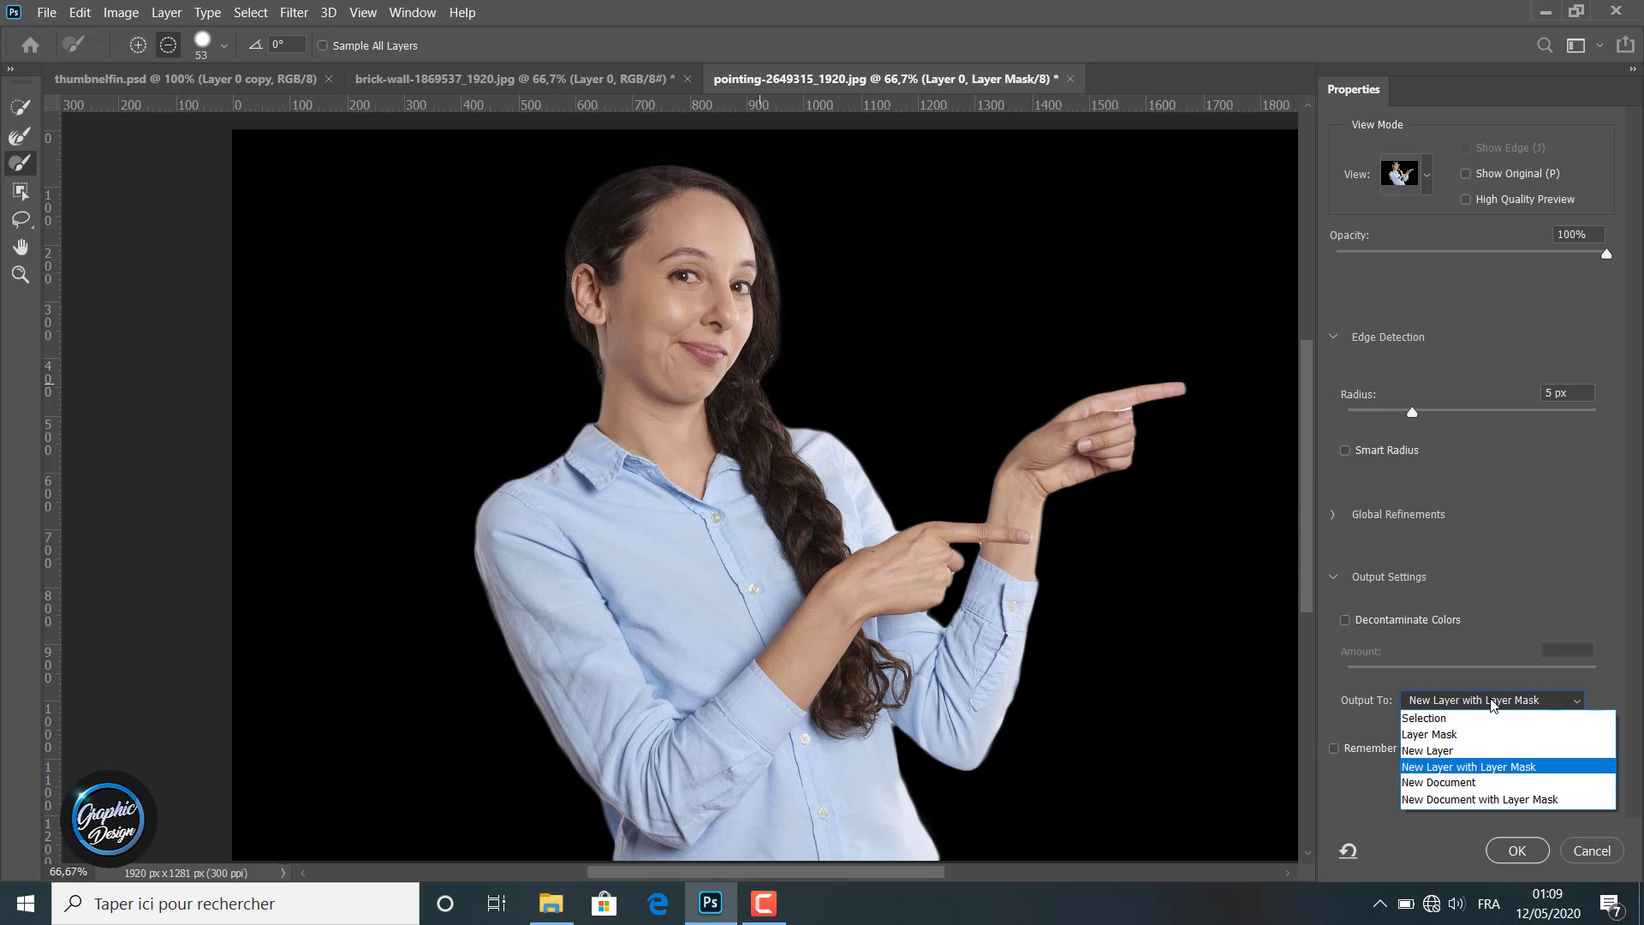
click(1469, 769)
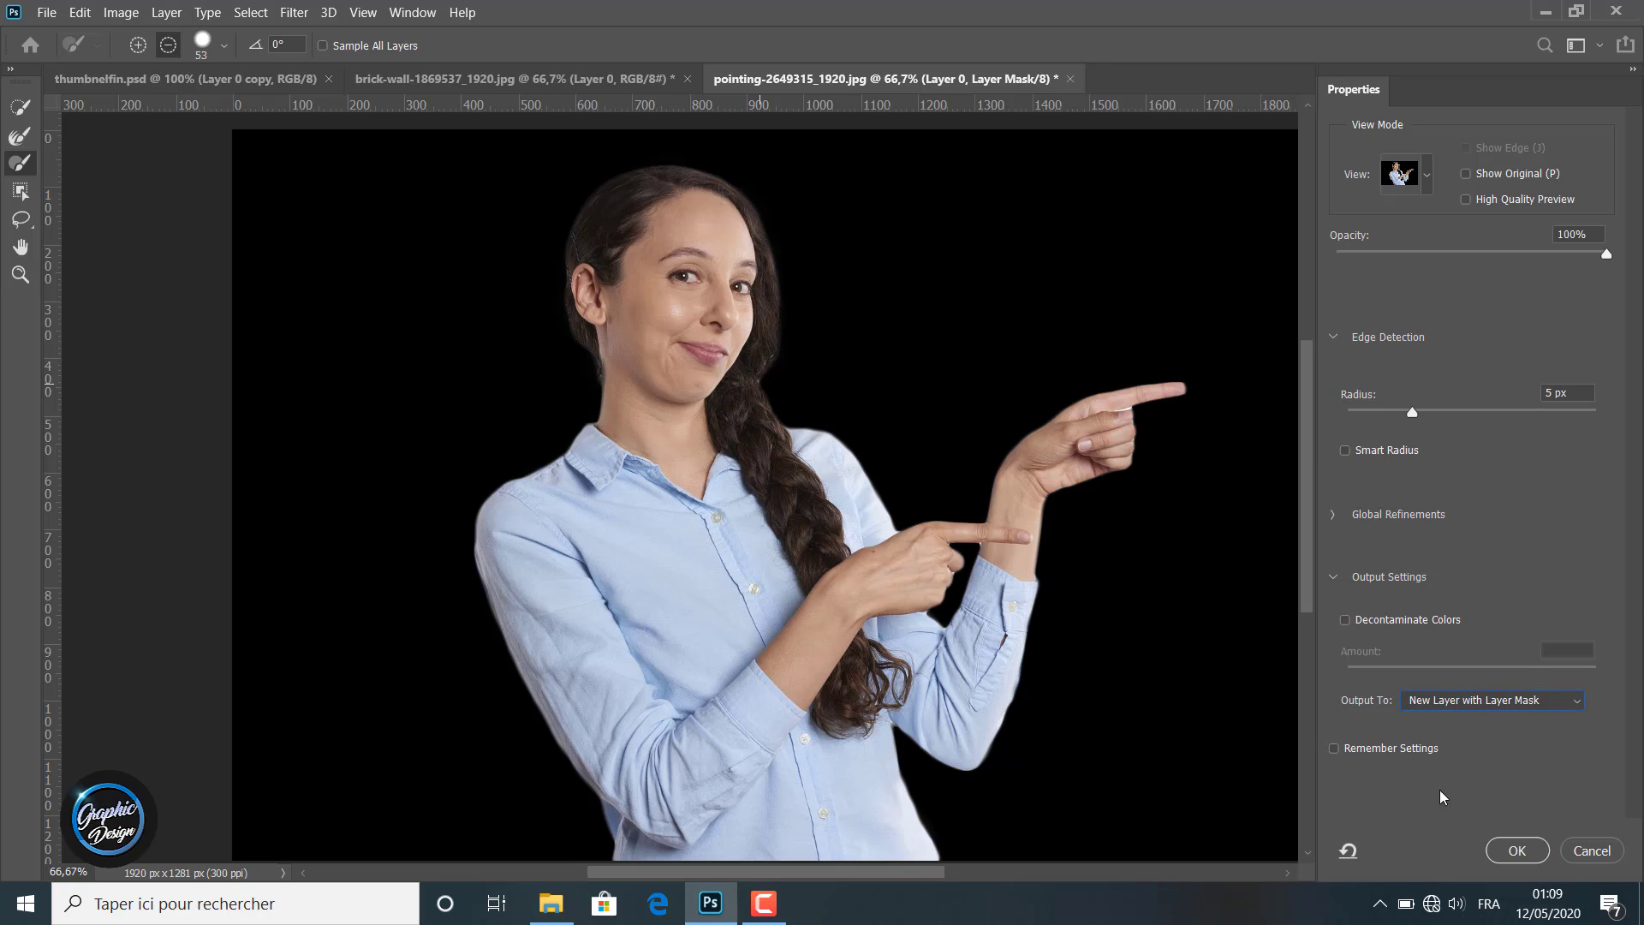
click(1520, 851)
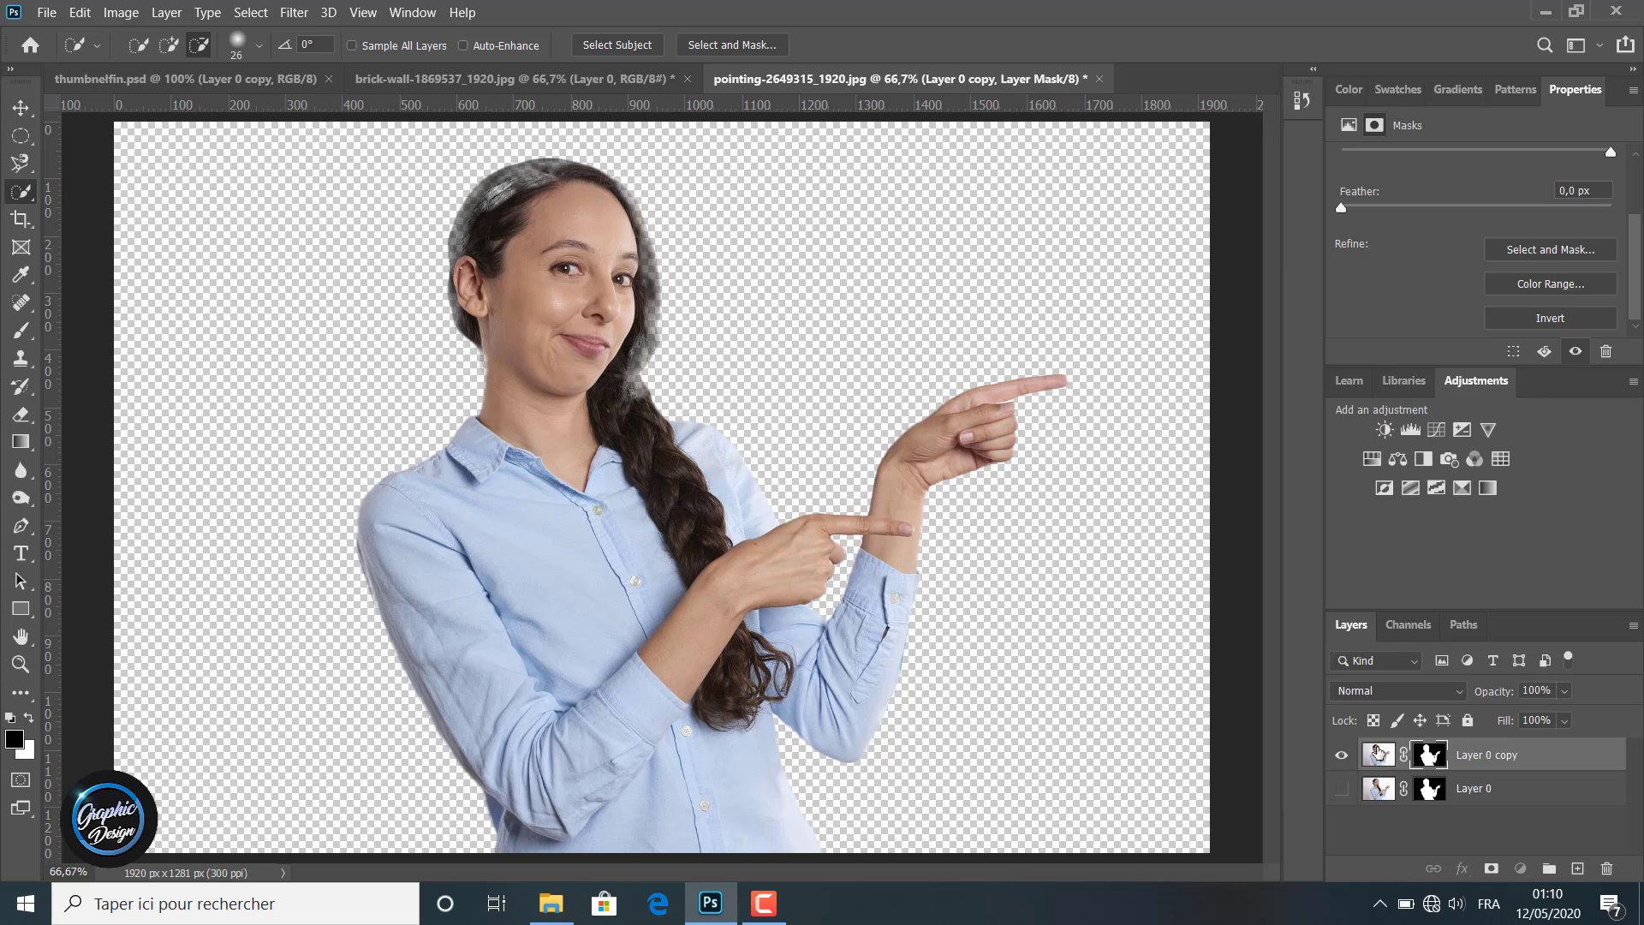
Move Layer 0 copy below Layer 0, toggle Layer 0 to compare the cutouts, leave it visible and delete Layer 0 copy.
drag(1378, 754, 1390, 816)
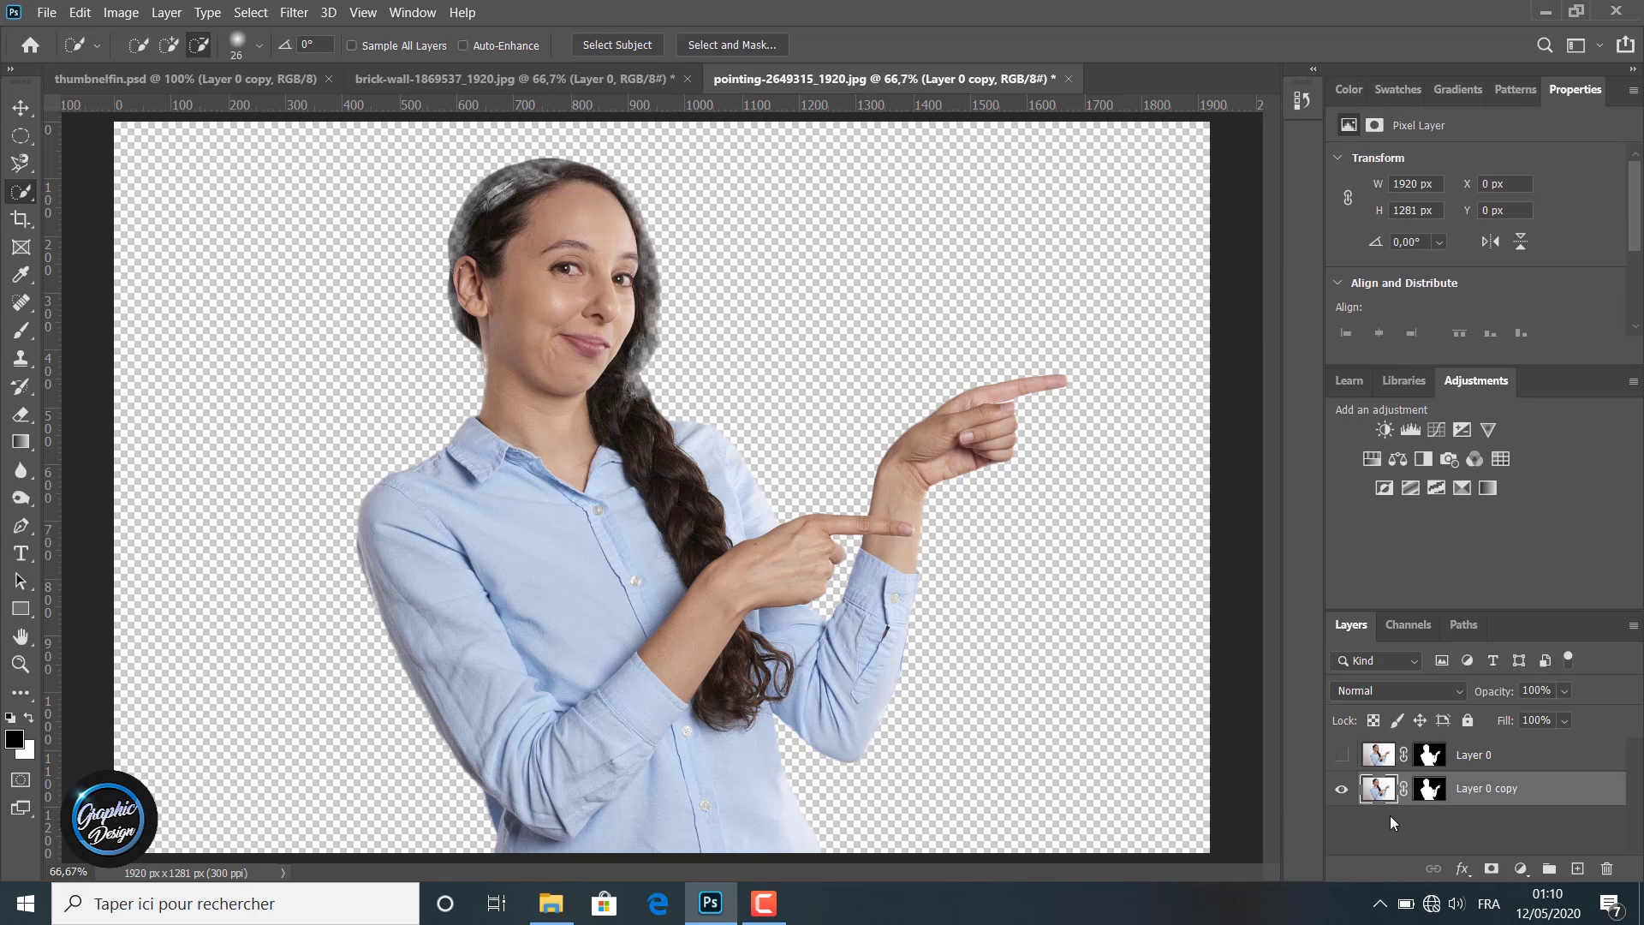
click(1341, 755)
click(1341, 755)
click(1341, 755)
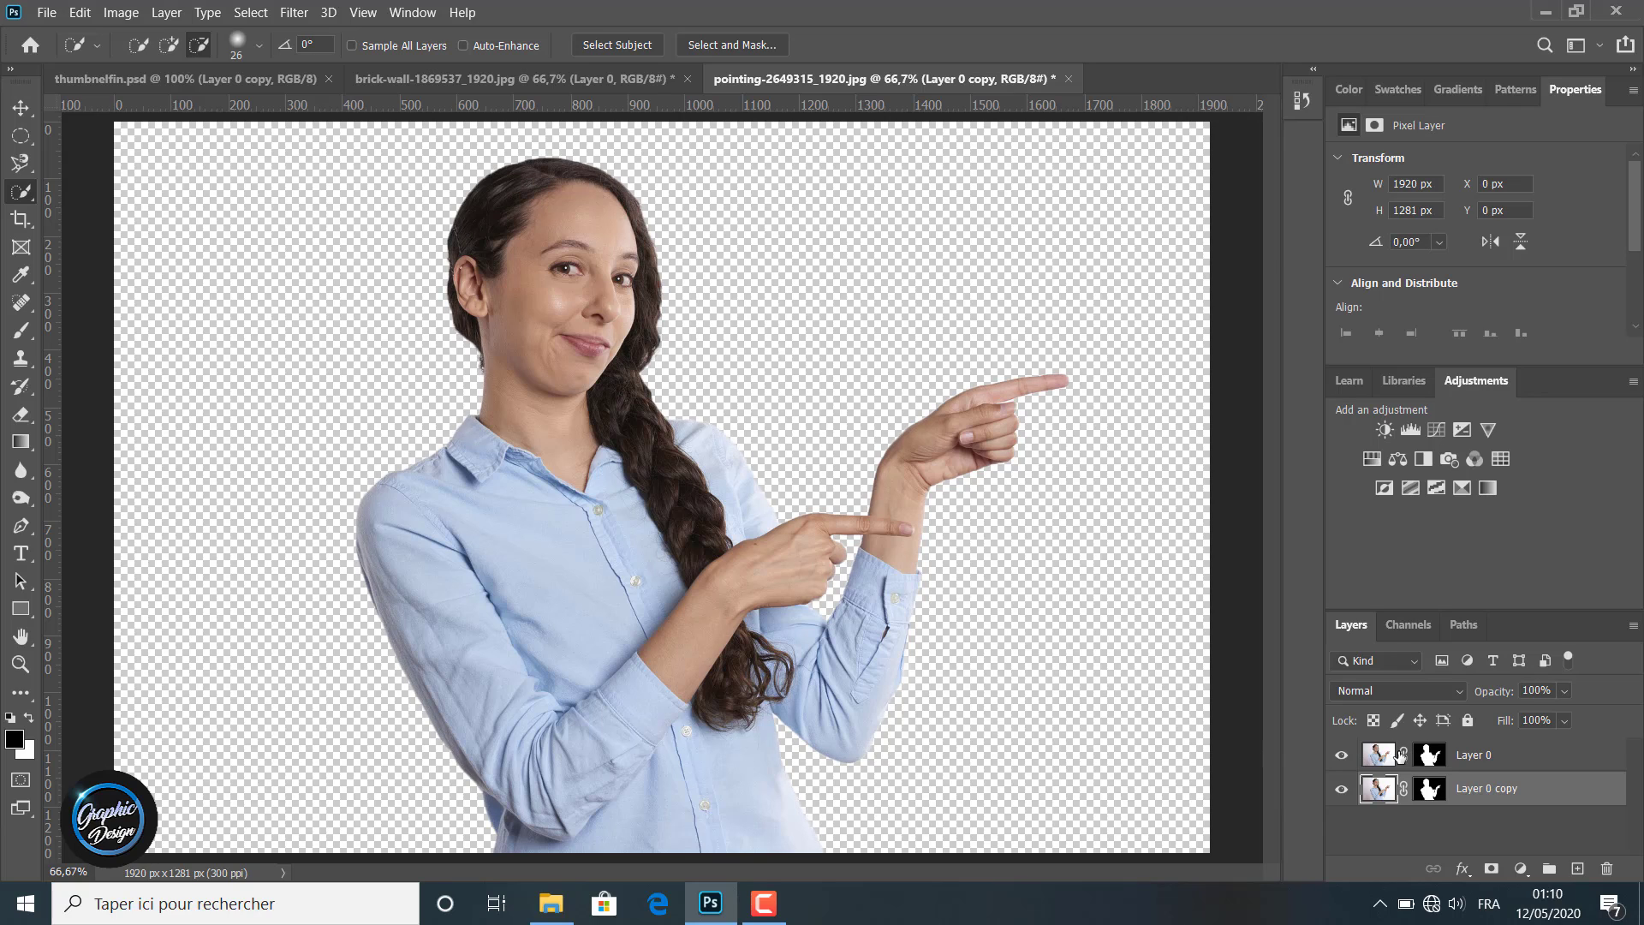
drag(1501, 816, 1608, 869)
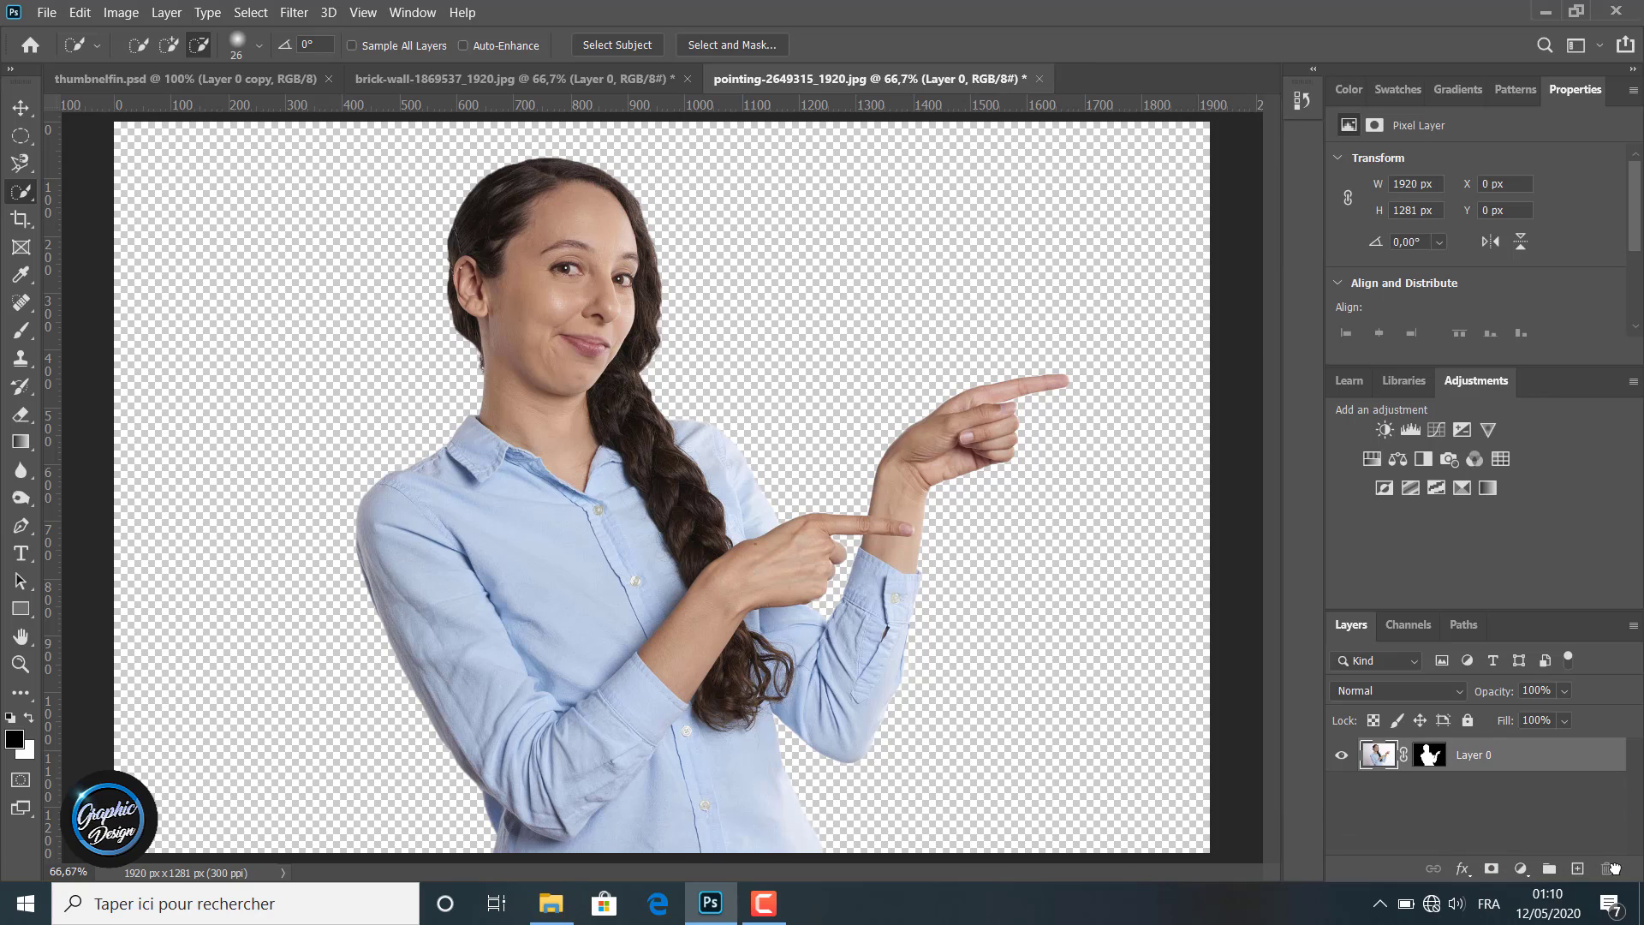
Move the masked woman into the brick-wall-1869537_1920.jpg document and position her over the ivy background.
click(23, 111)
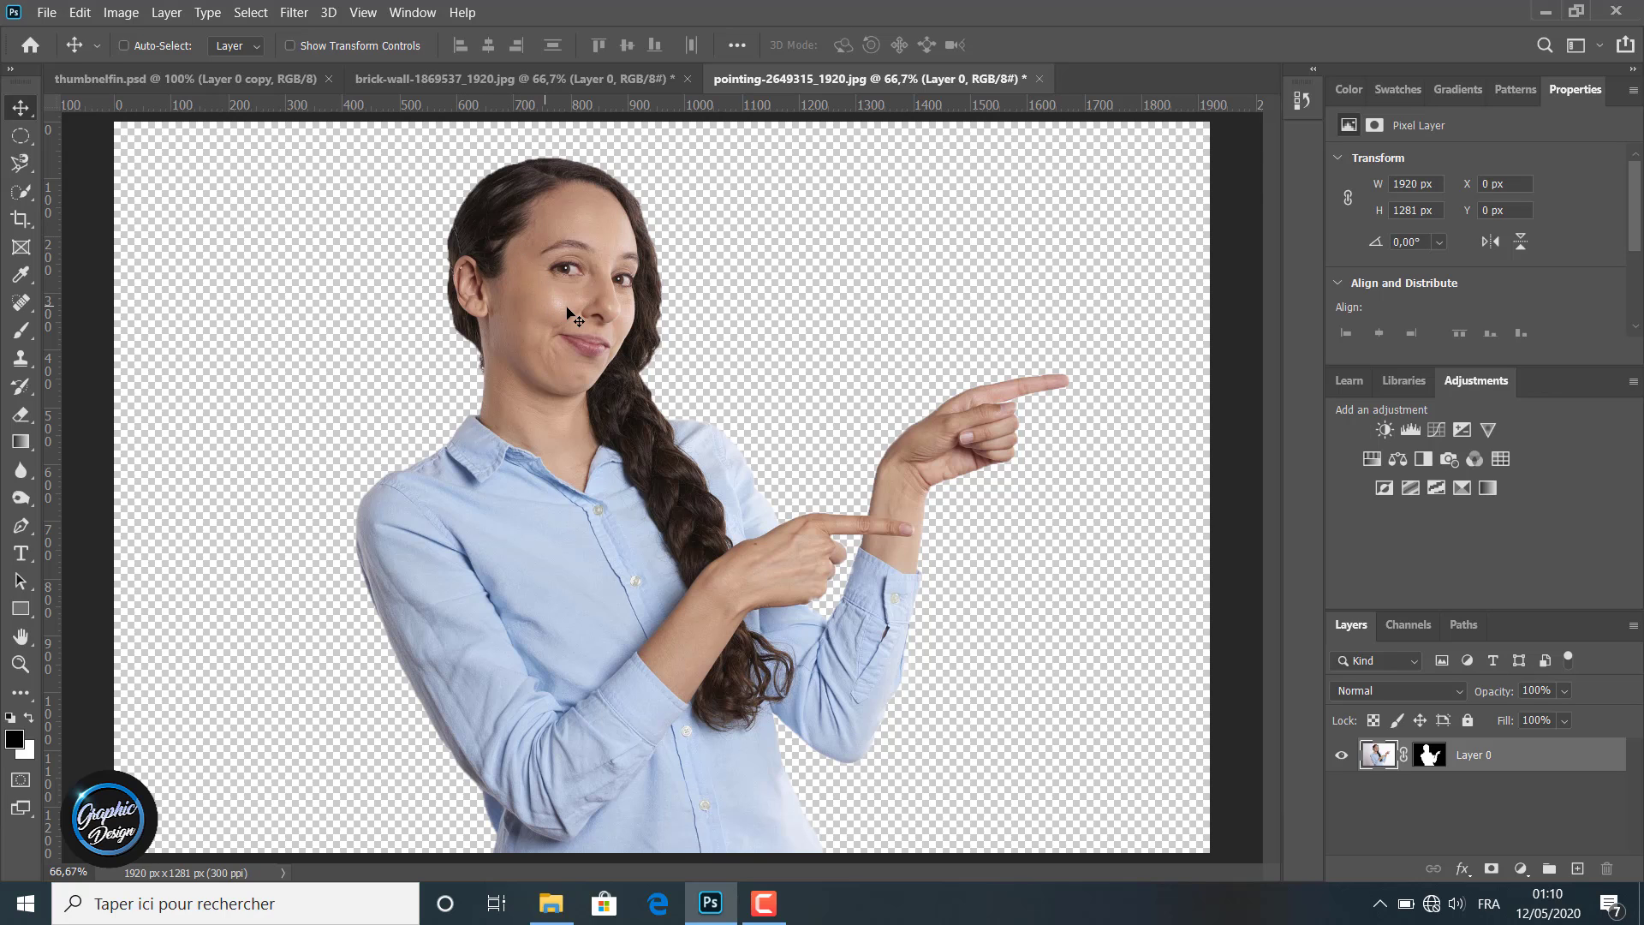
drag(562, 317, 667, 462)
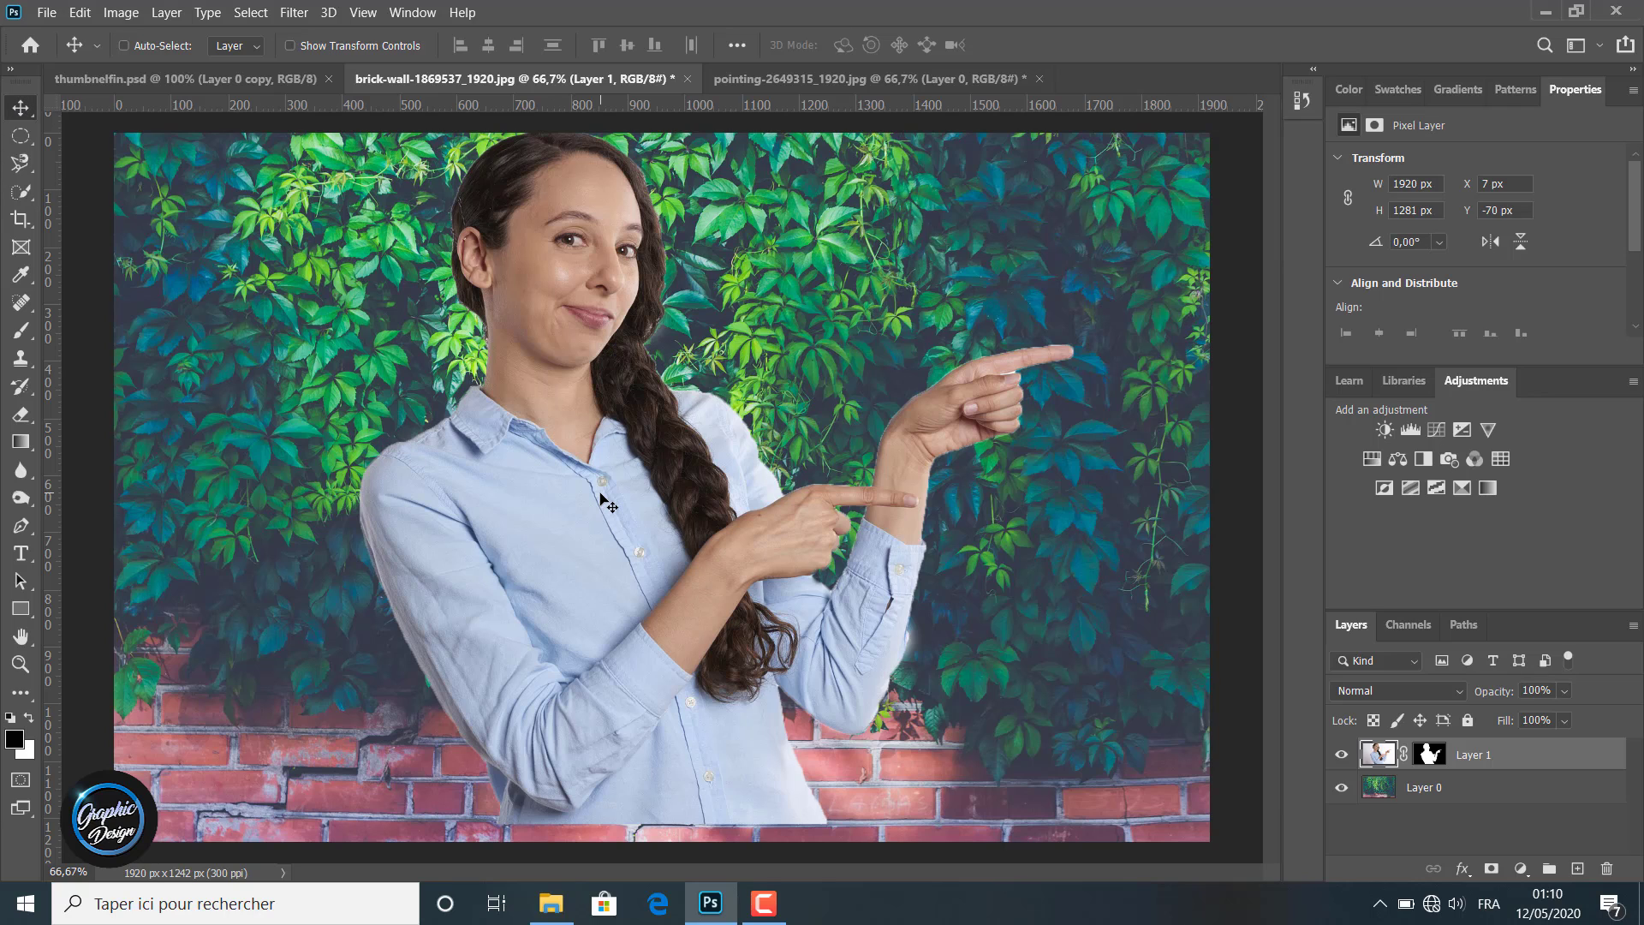
drag(588, 323, 599, 356)
Flip the woman's layer horizontally and move her to the right side of the image at X 415 px, Y 0 px.
click(79, 12)
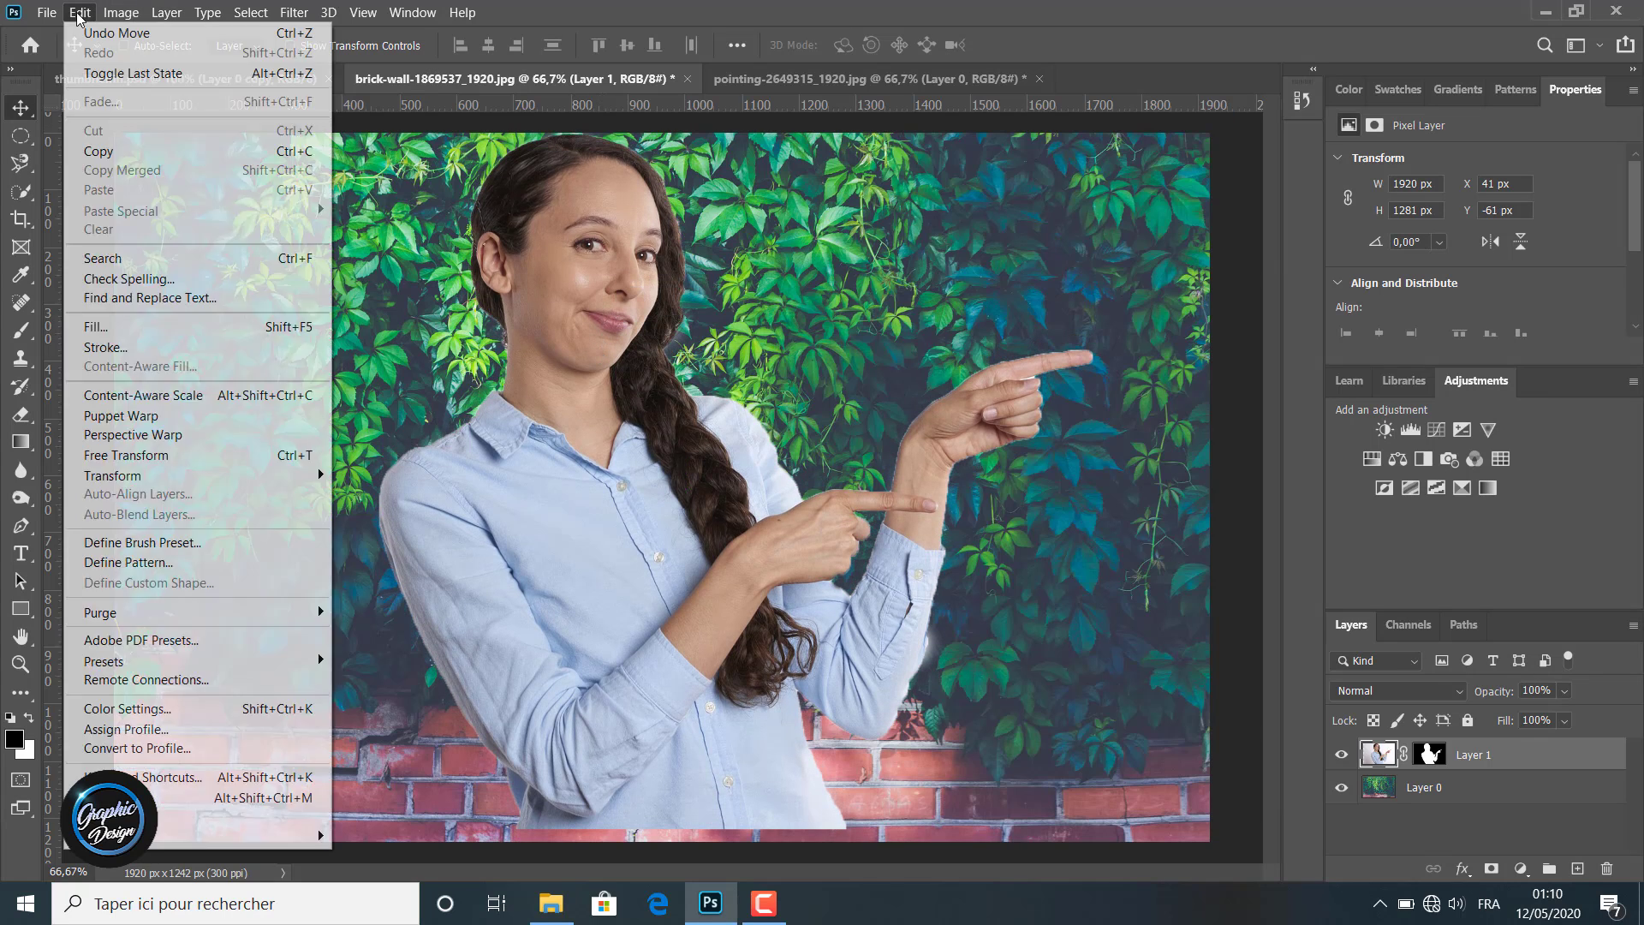
mouse_move(121, 12)
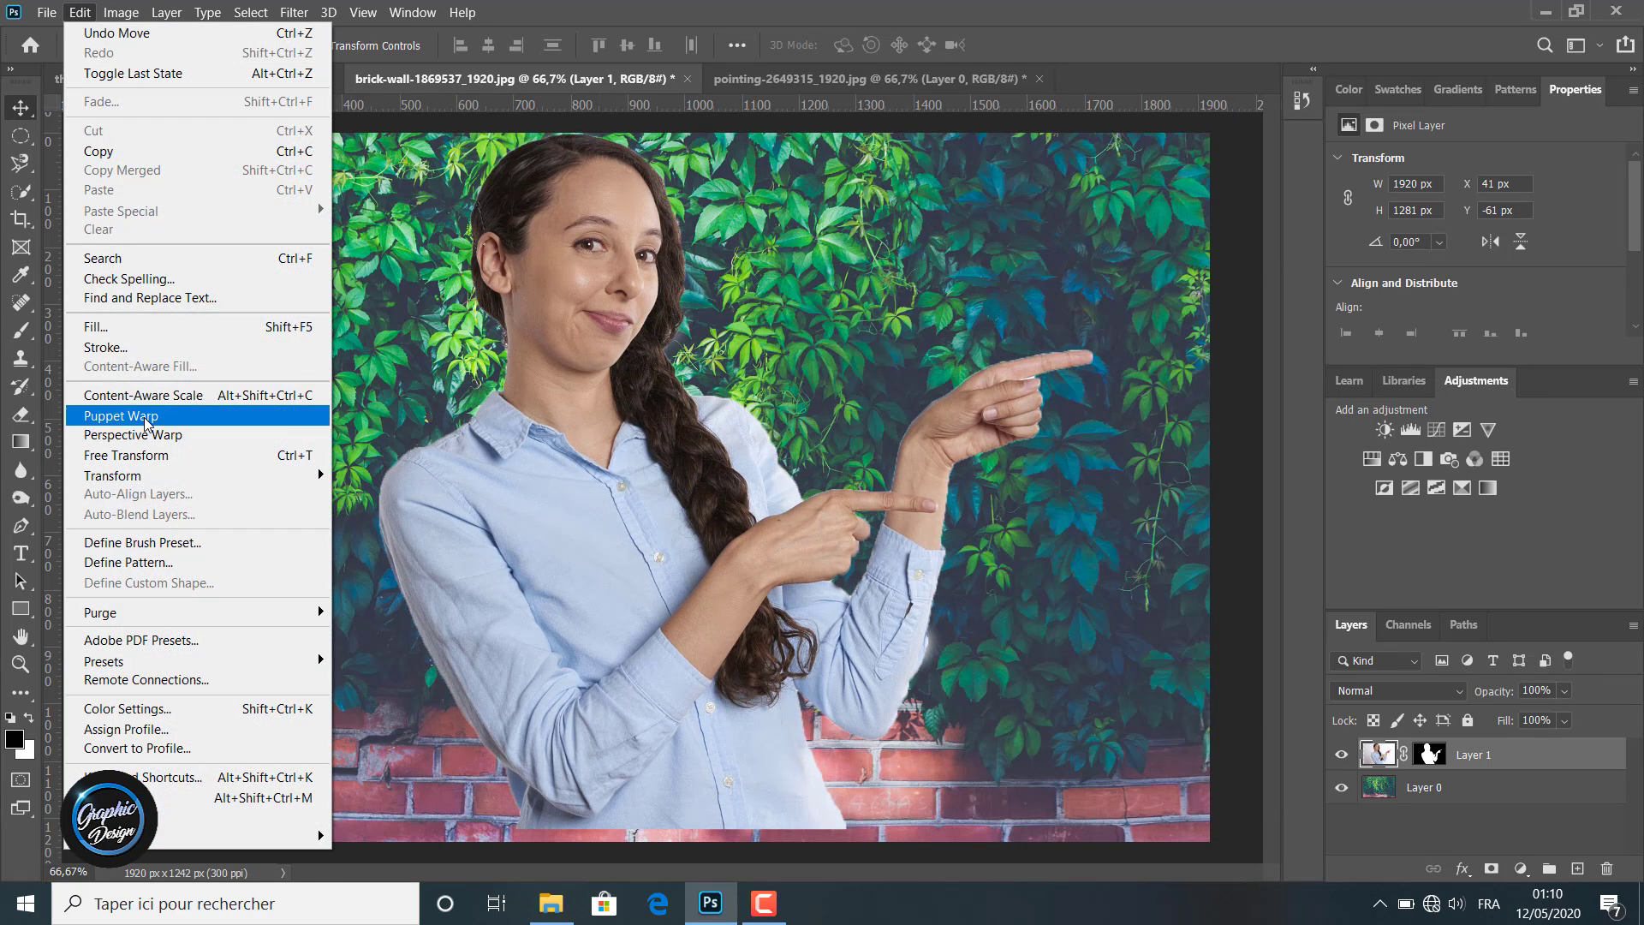
mouse_move(157, 477)
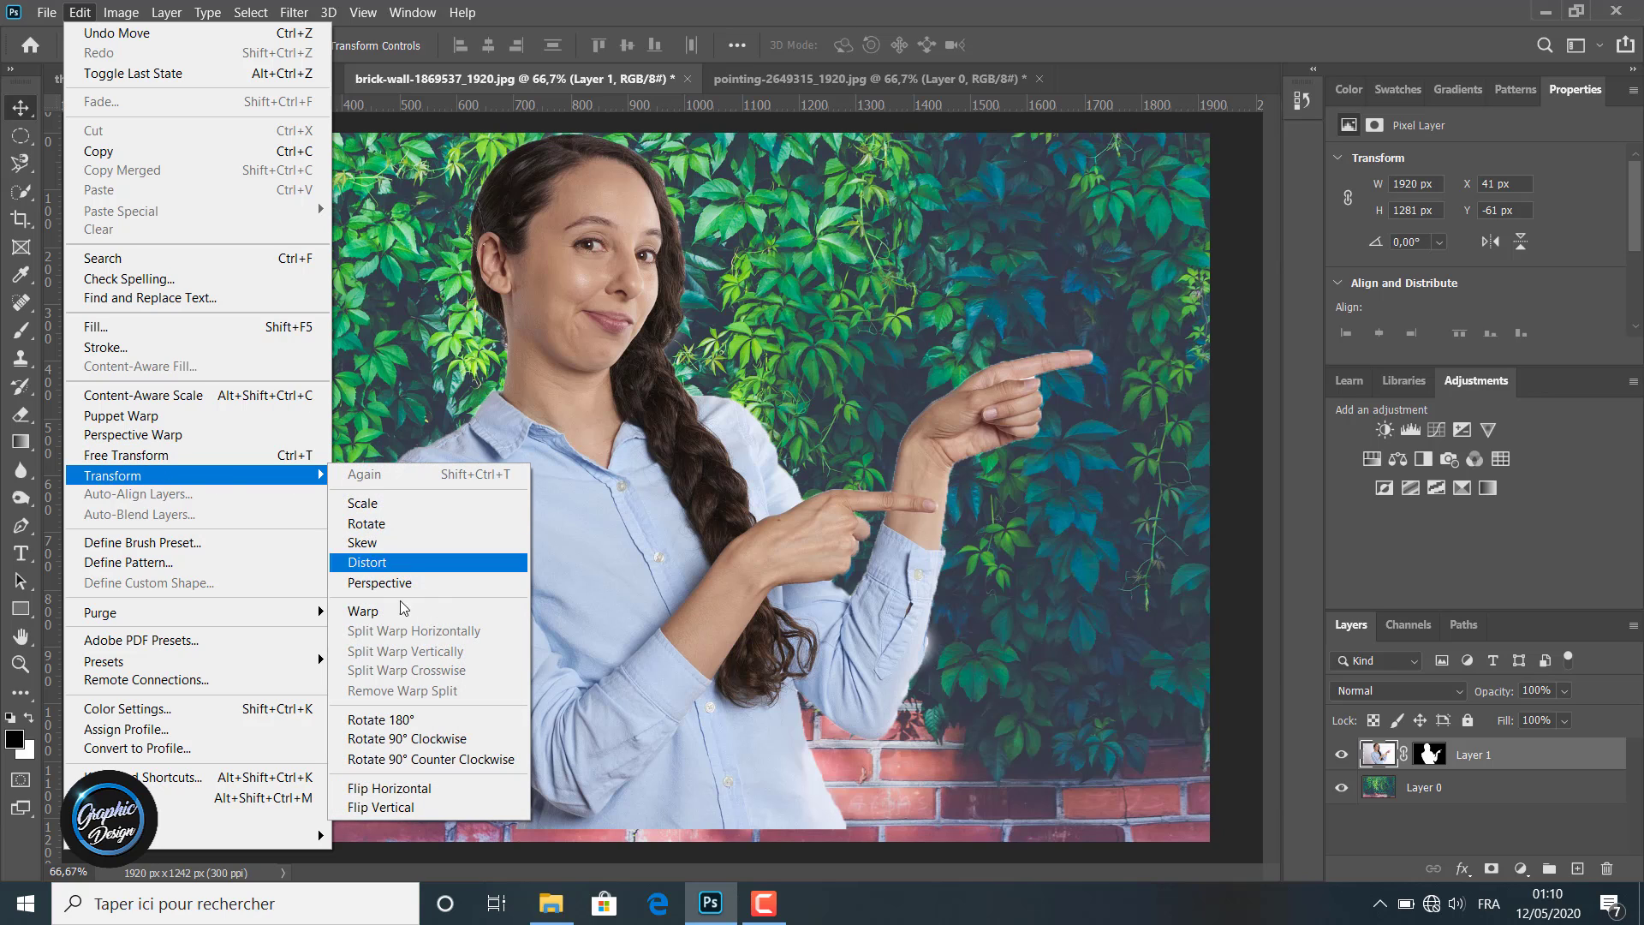
click(413, 790)
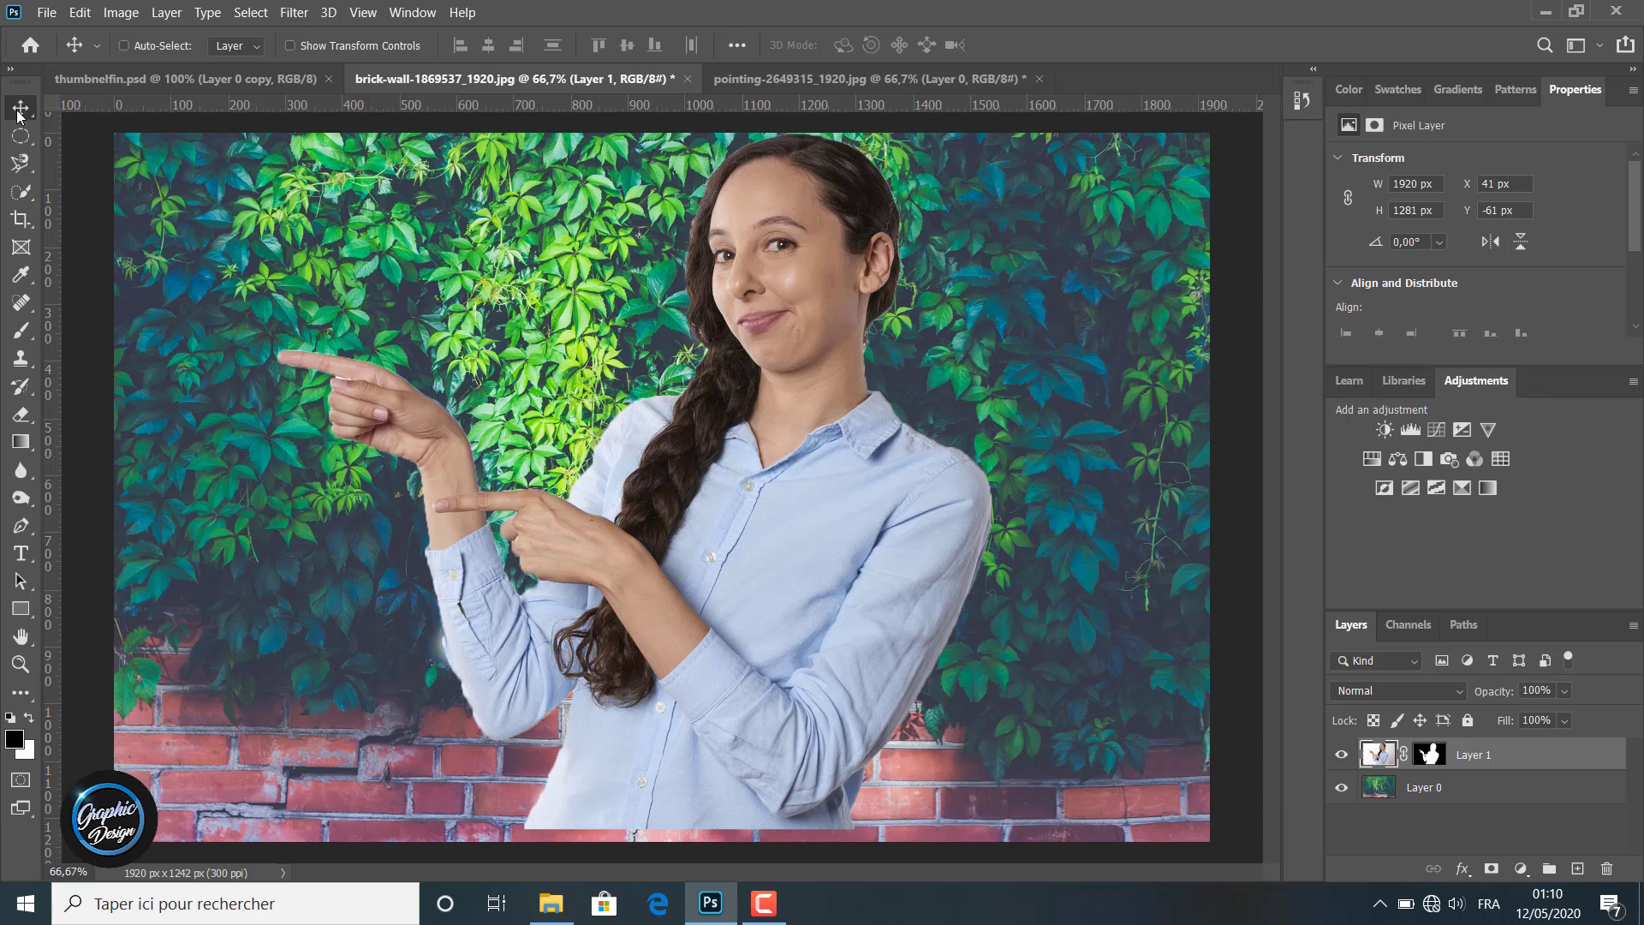
drag(798, 380, 991, 402)
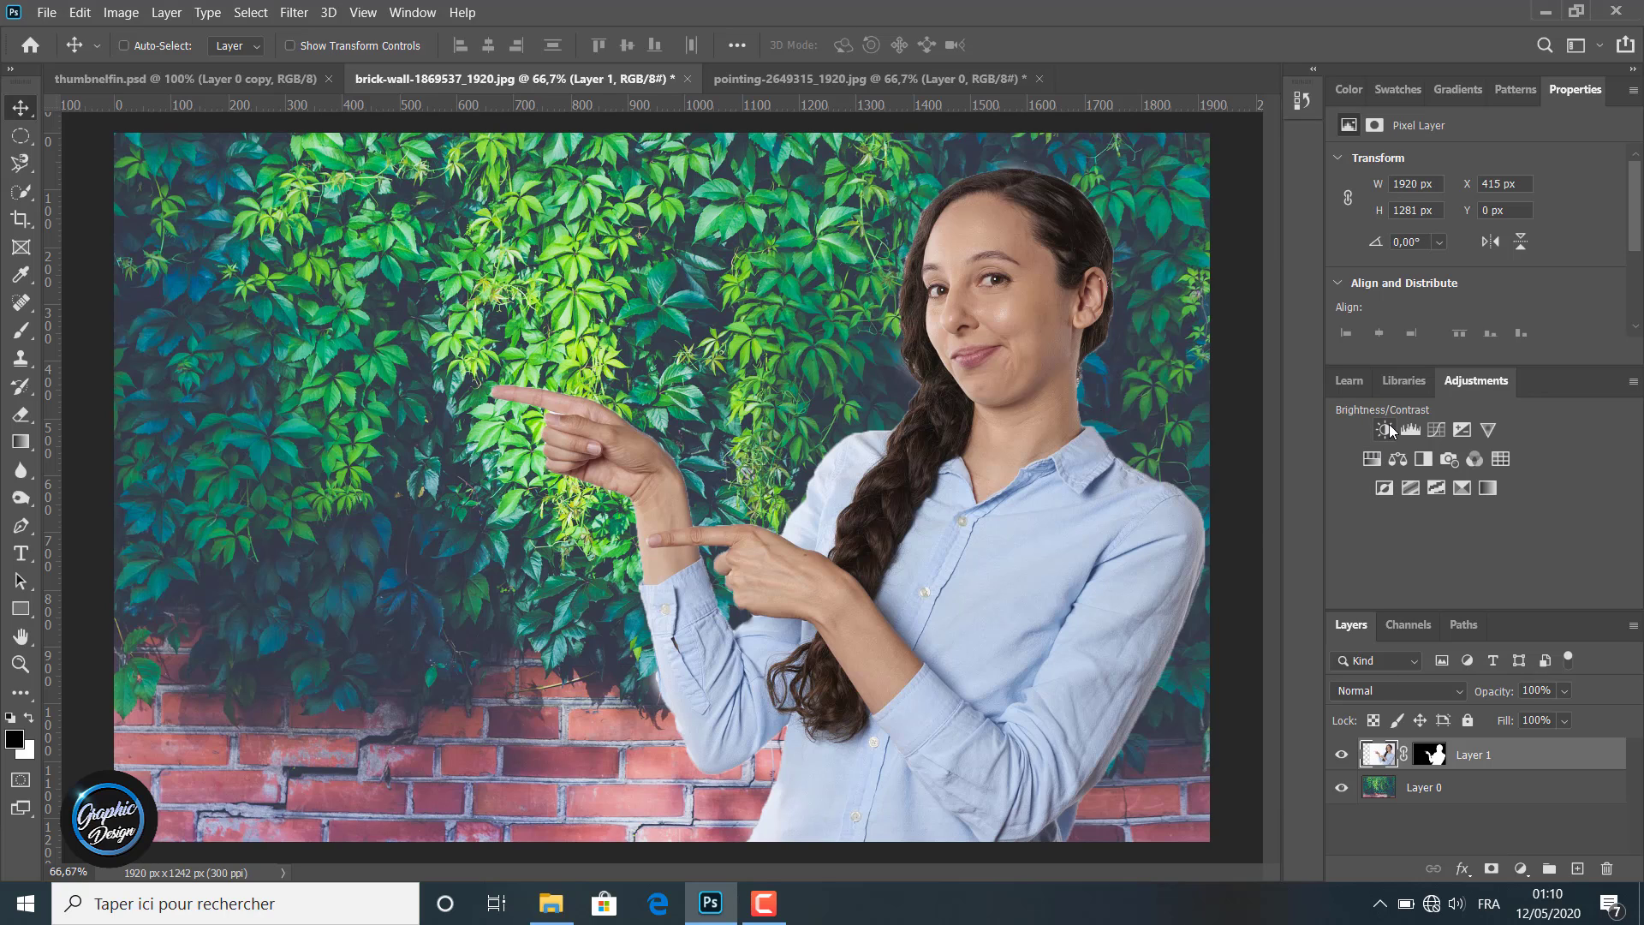
Add a Levels adjustment clipped to the woman's layer, deepening the shadows and brightening the midtones and highlights.
click(1423, 432)
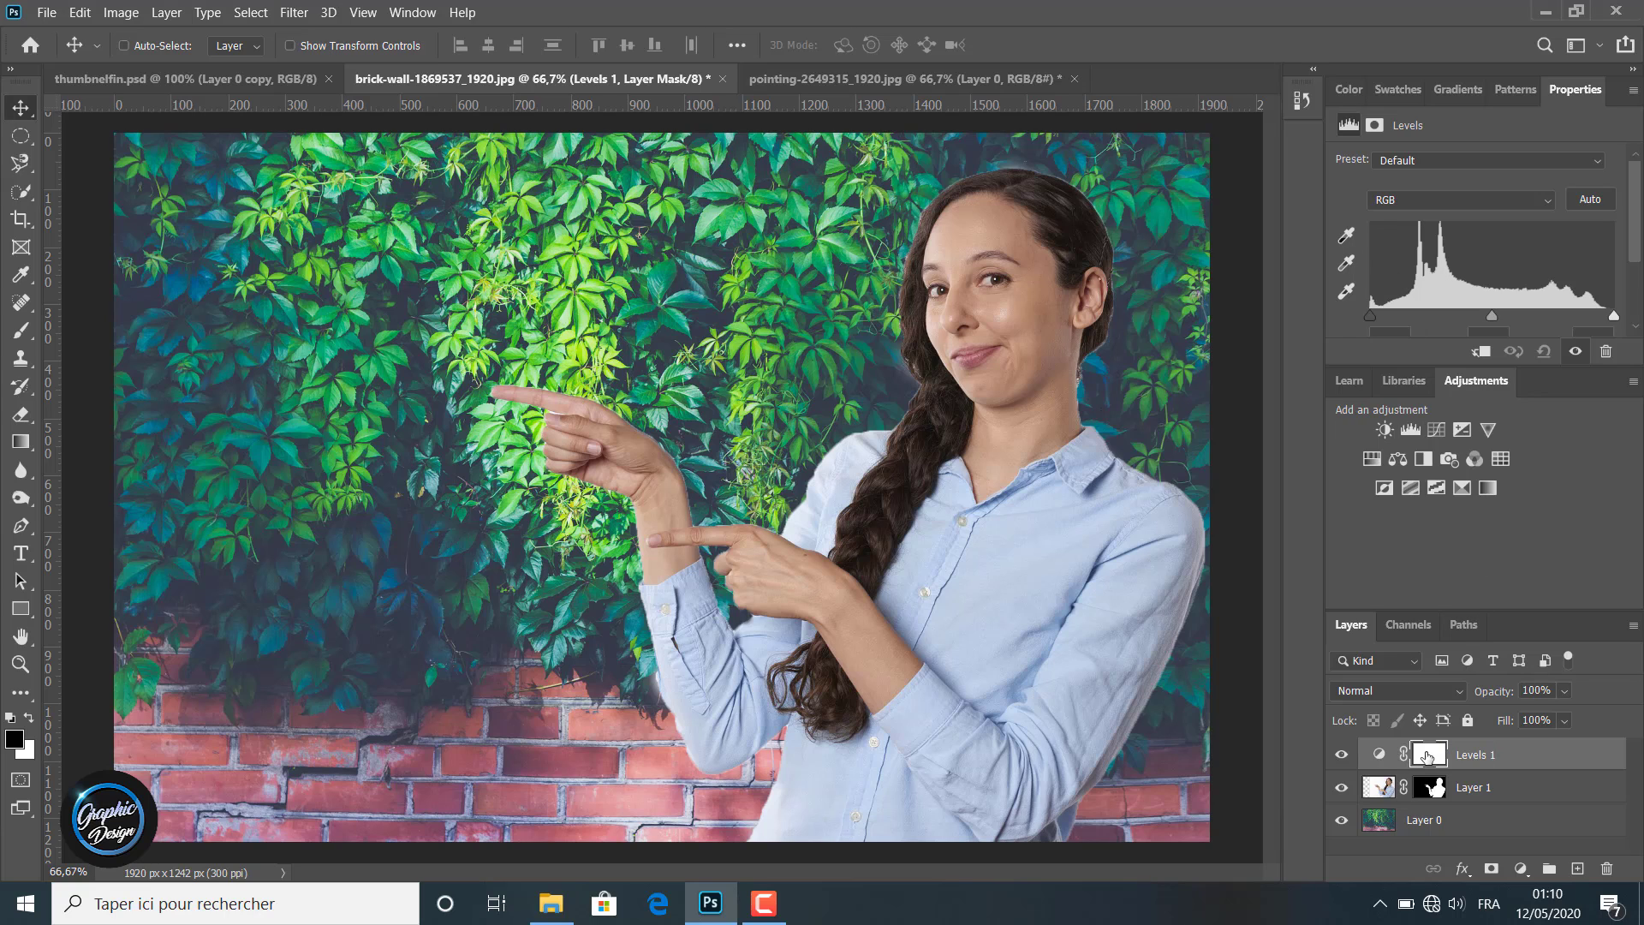
click(1482, 351)
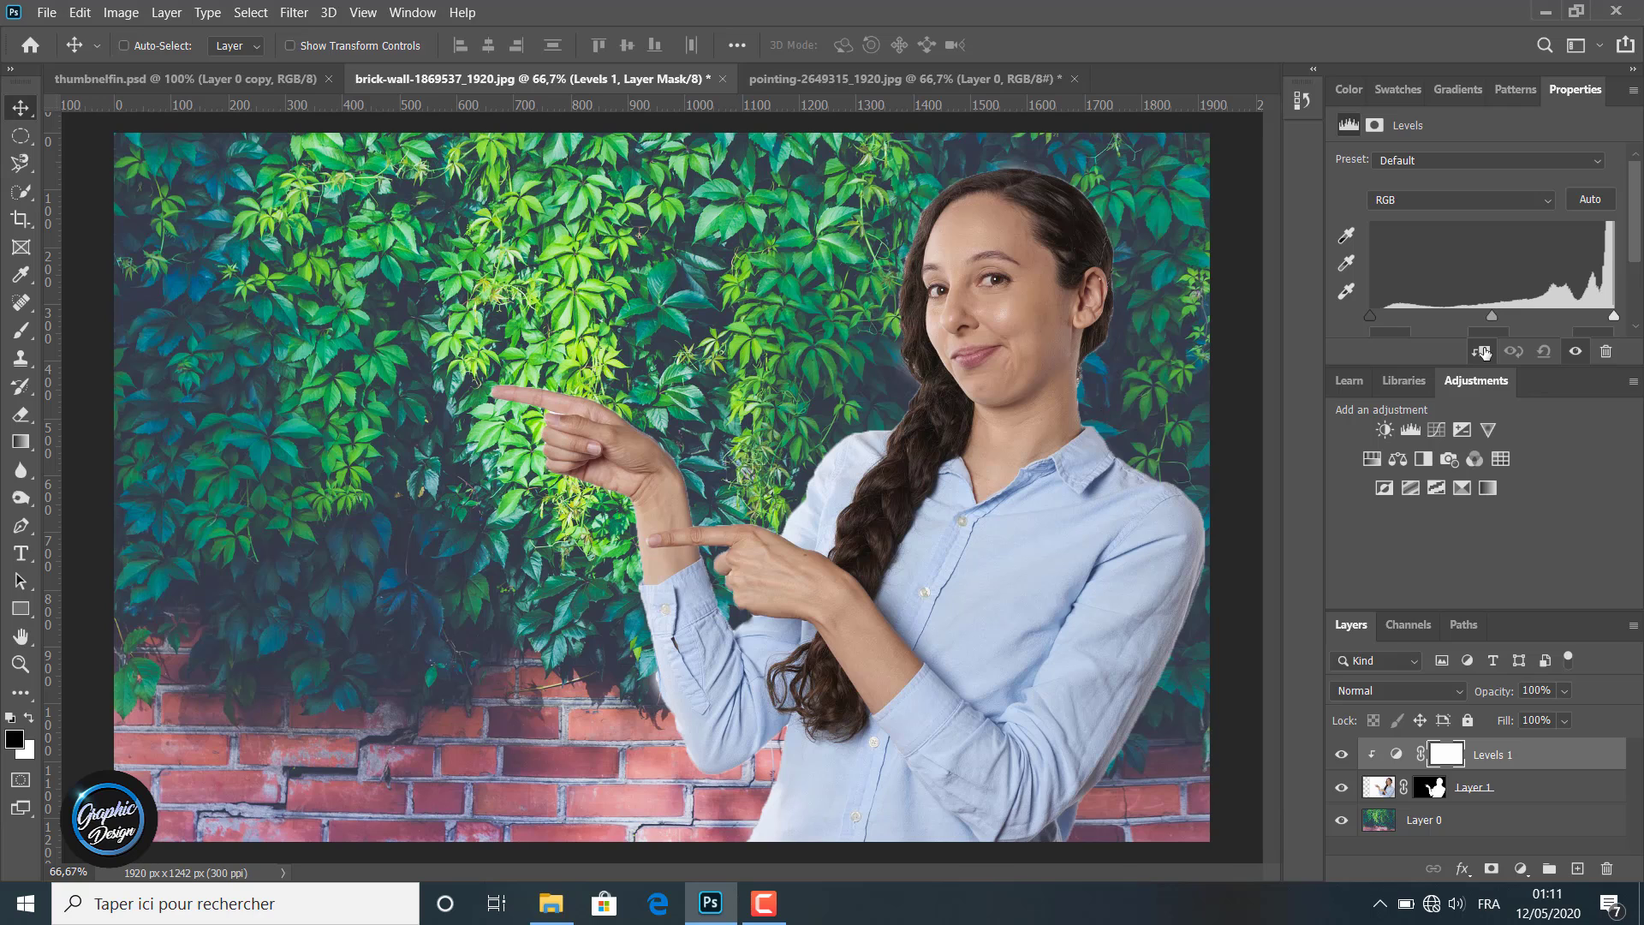
drag(1369, 314, 1397, 315)
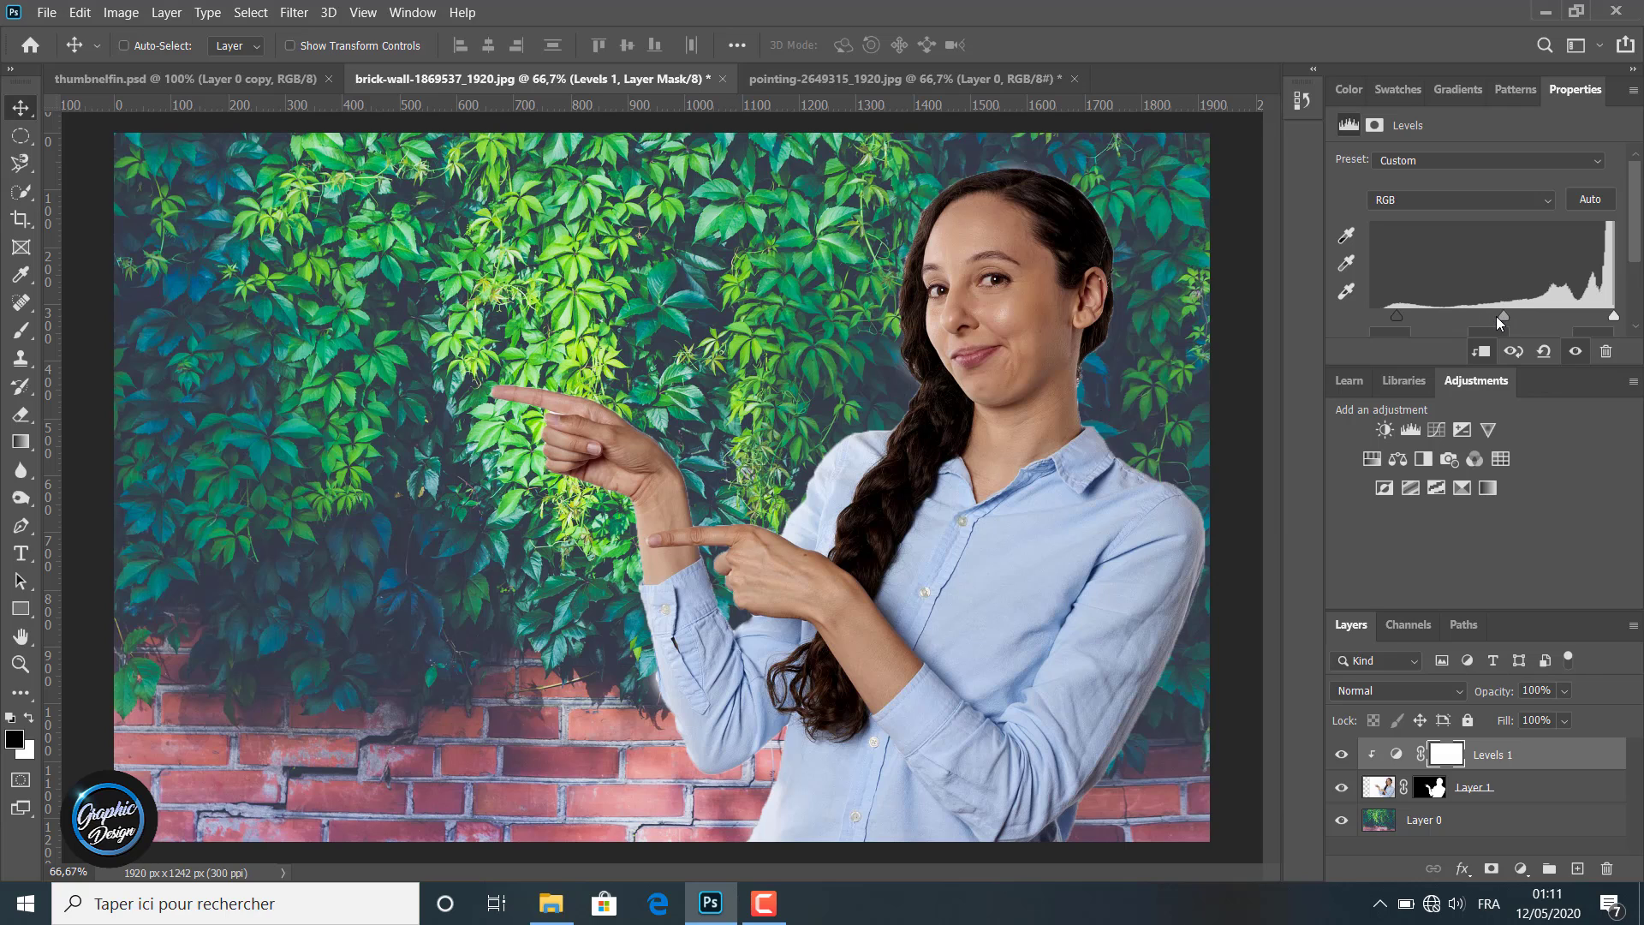
drag(1500, 318, 1487, 321)
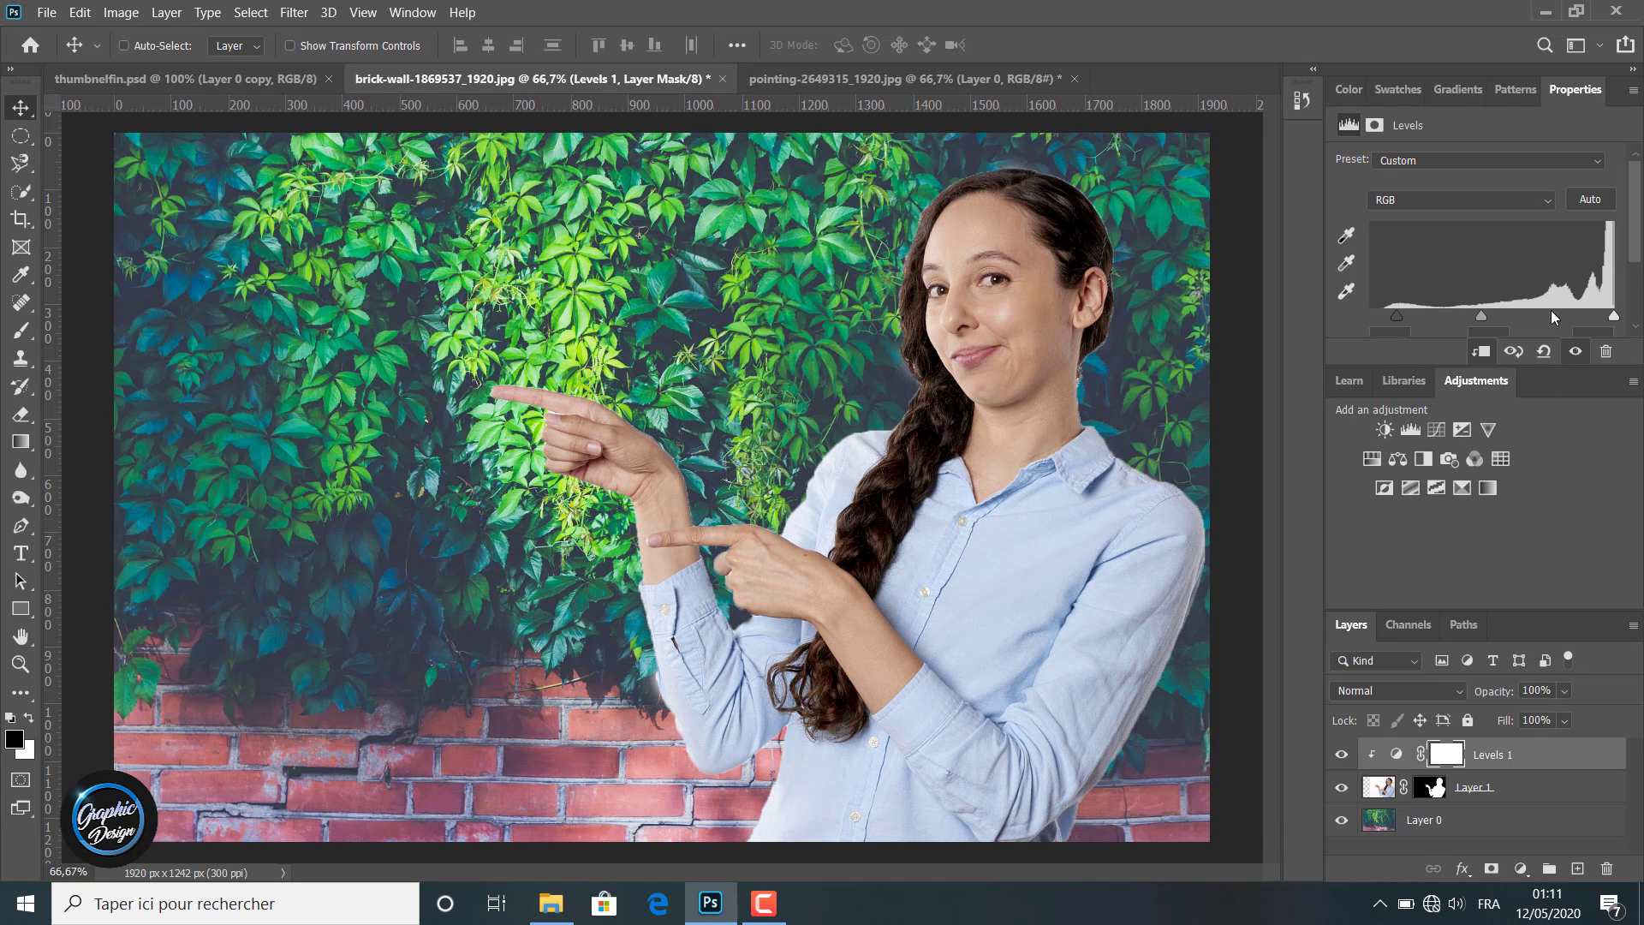
drag(1615, 316, 1599, 322)
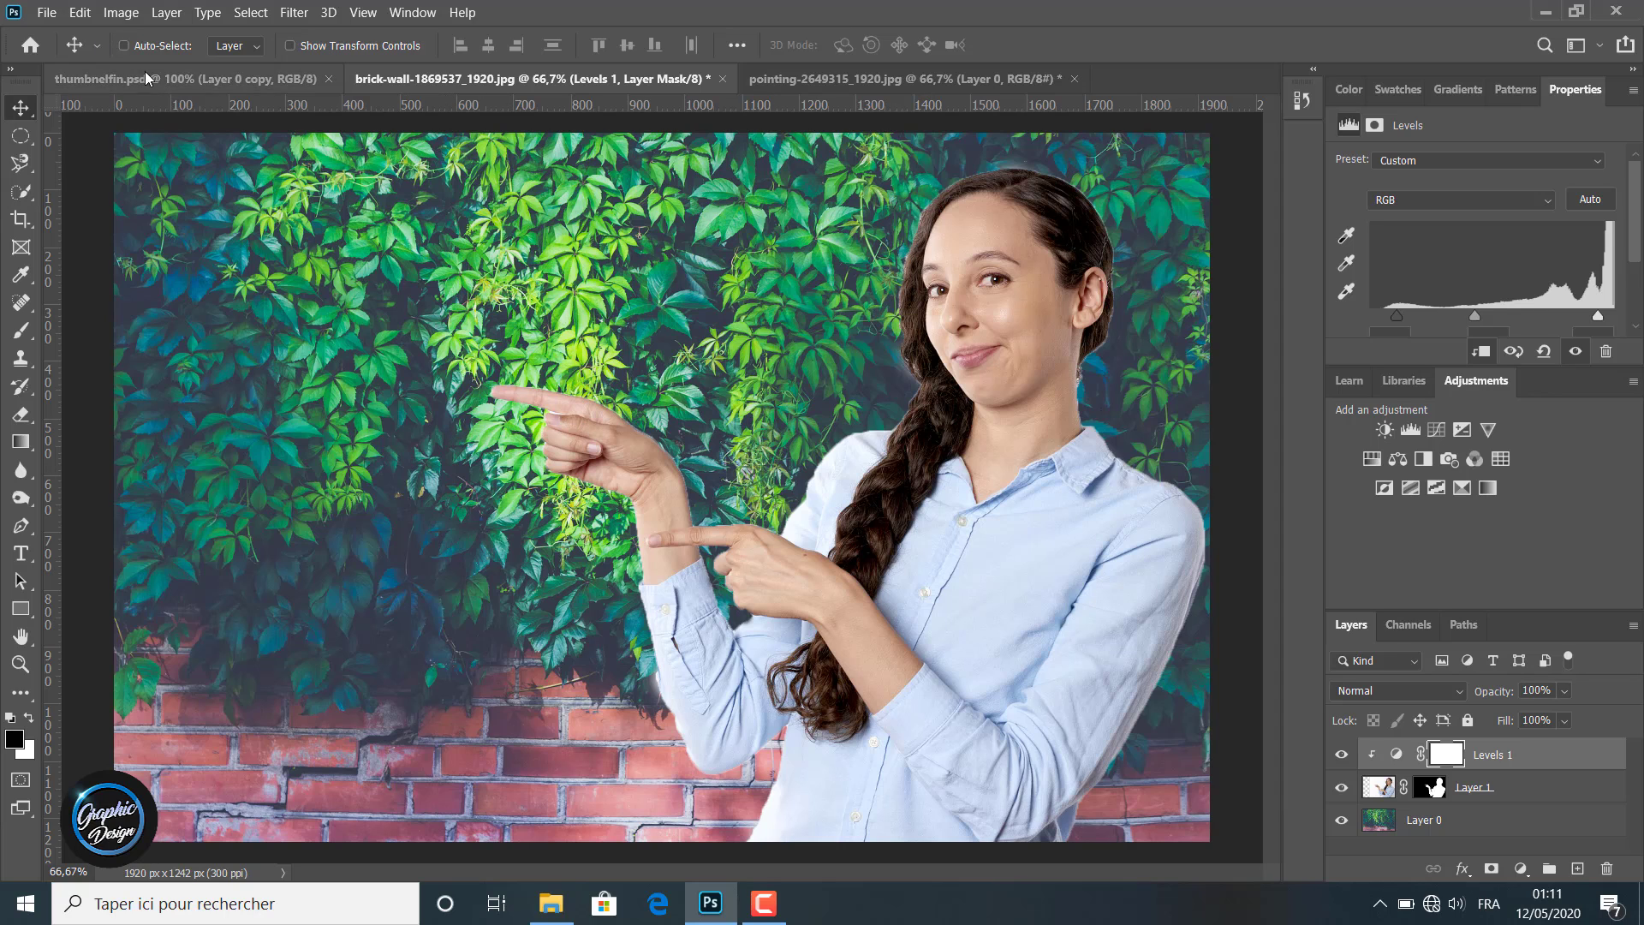
Switch to the thumbnelfin.psd document to view the before and after comparison.
click(176, 79)
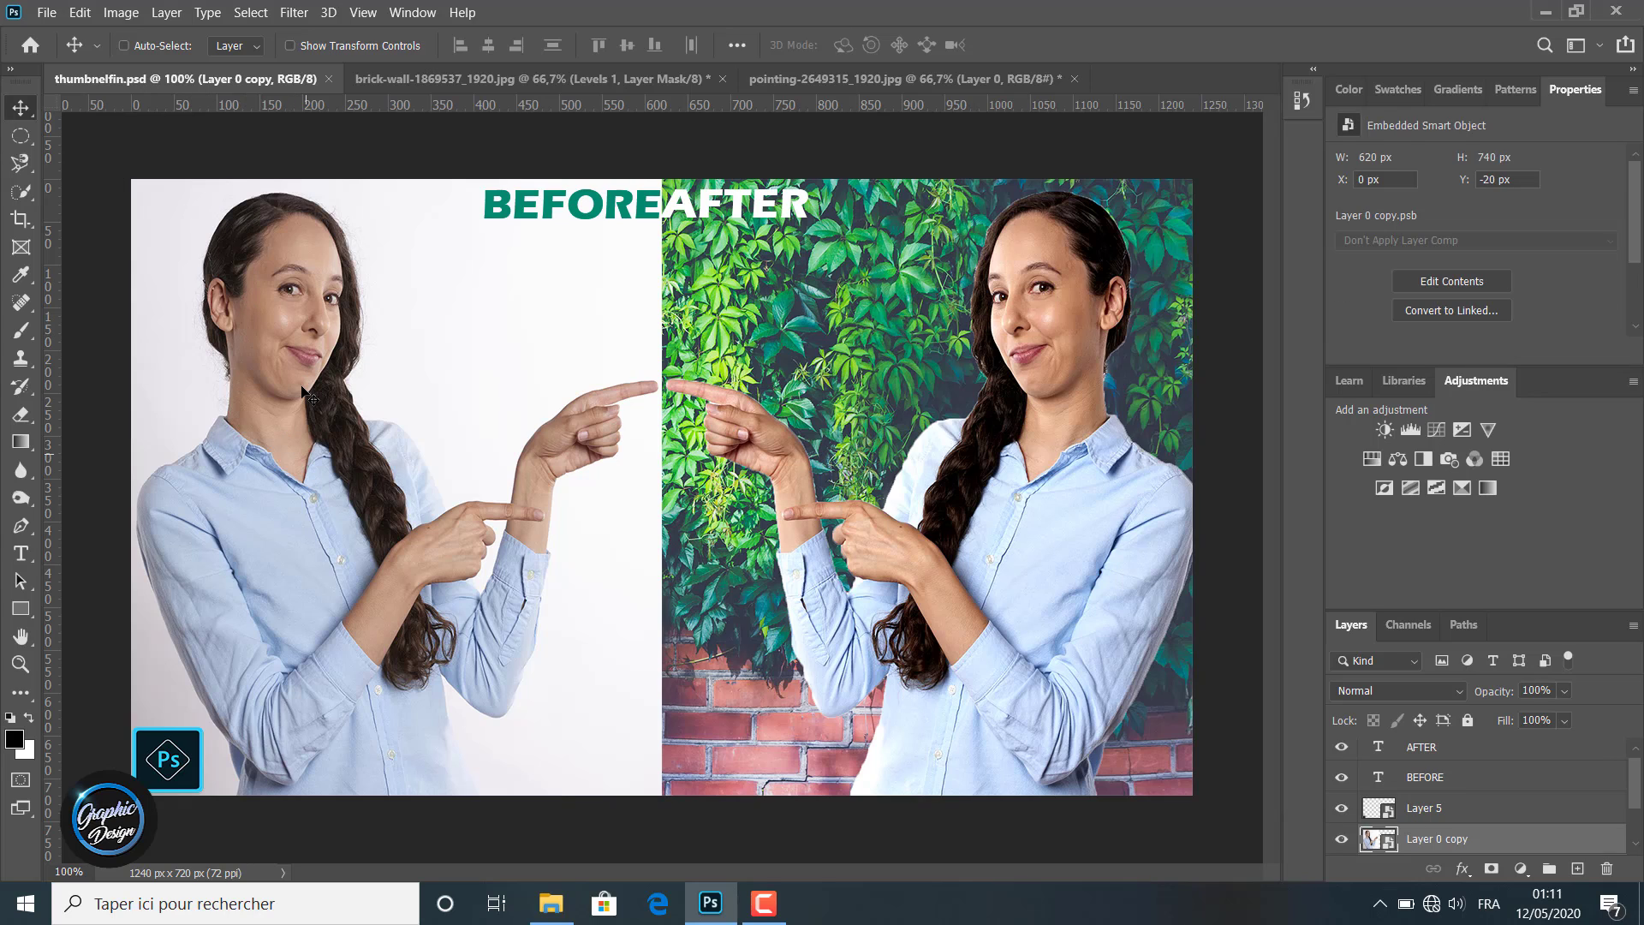